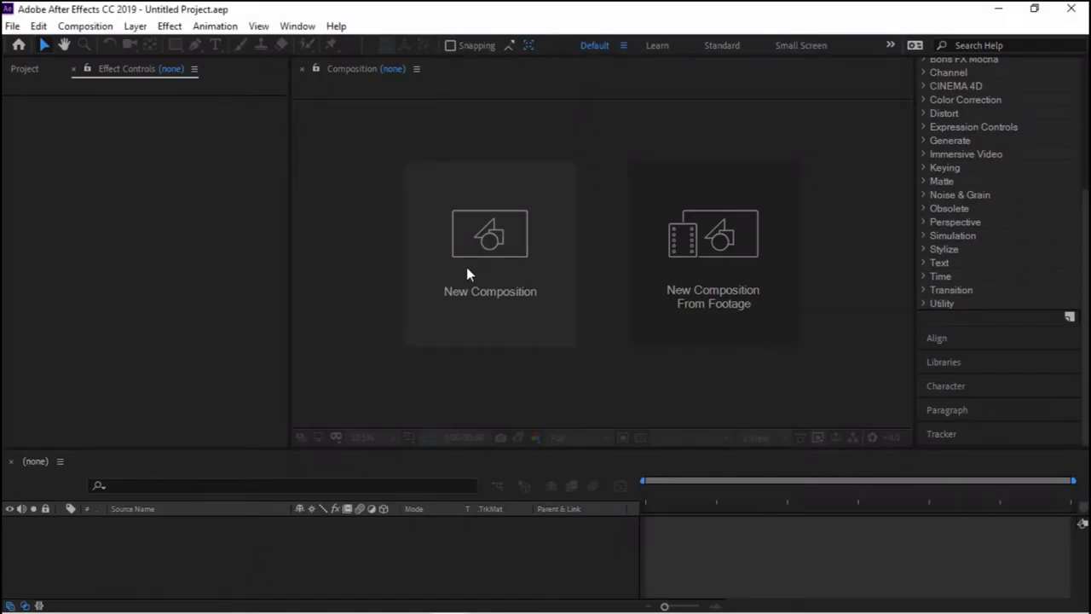
# Create Comp 1 from the HDV/HDTV 720 25 preset with height 360, and fit it in the viewer
pyautogui.click(466, 267)
pyautogui.click(195, 99)
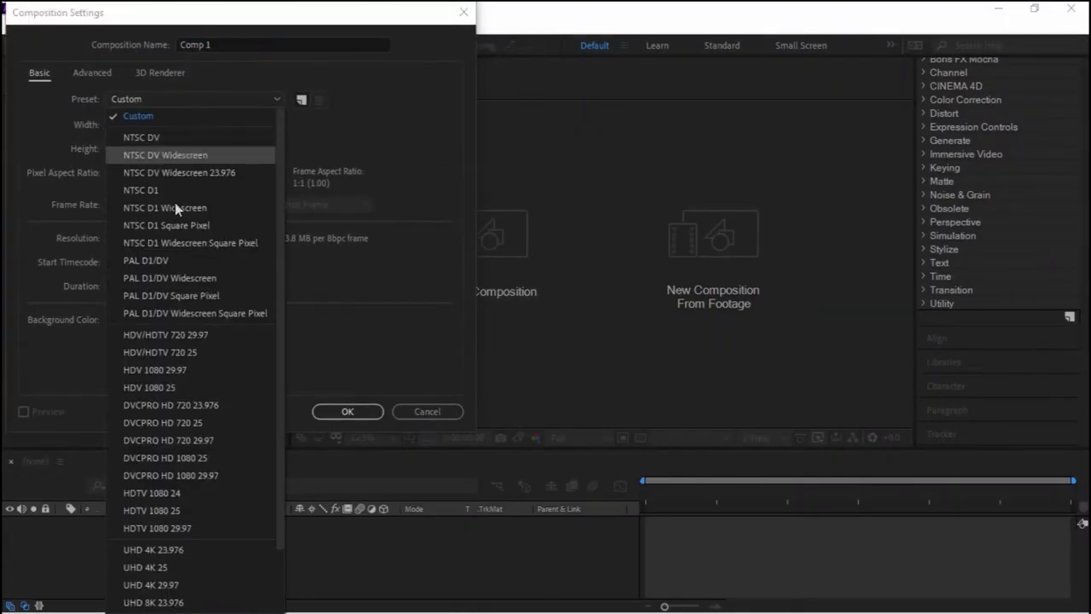
pyautogui.click(195, 353)
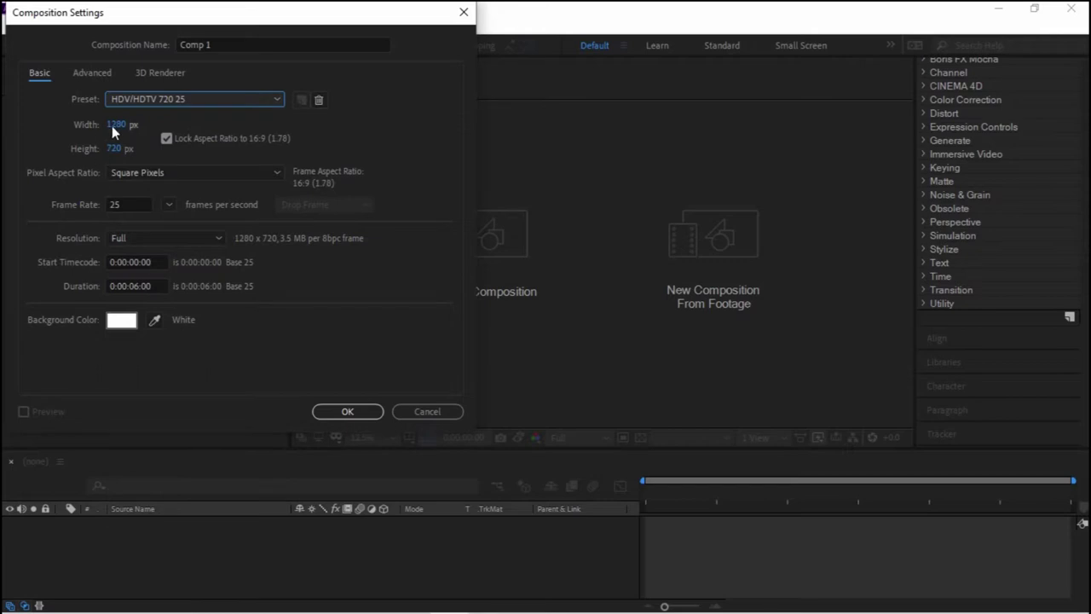
pyautogui.click(116, 150)
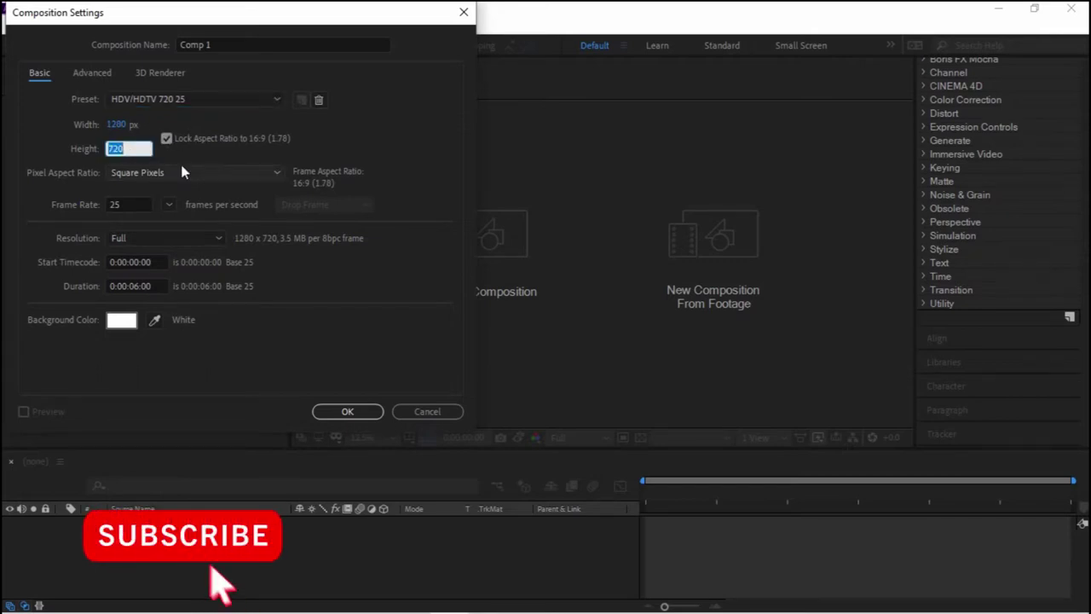
pyautogui.write('360')
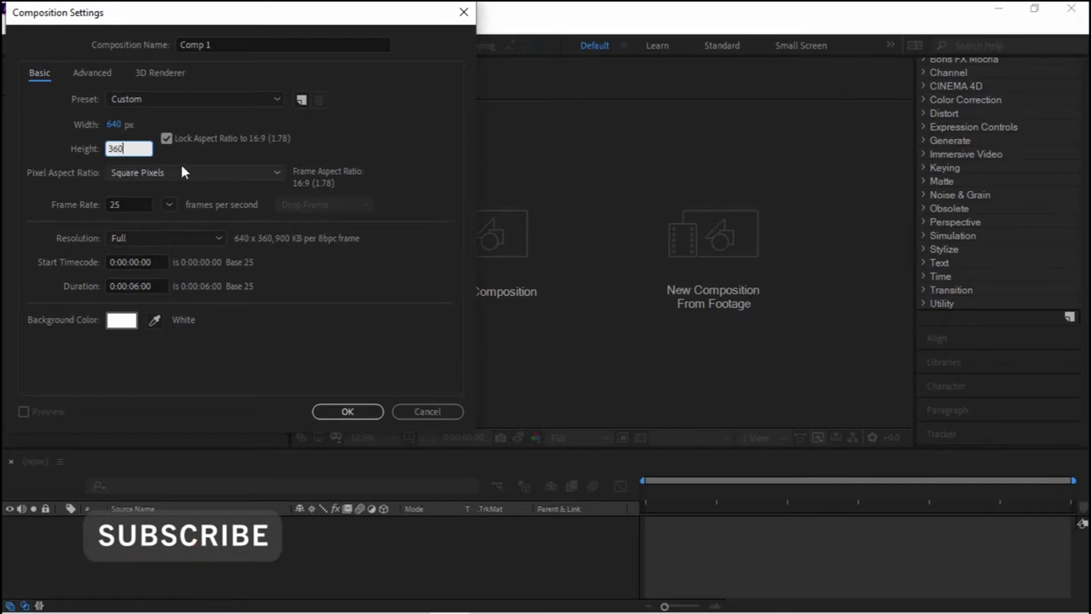
pyautogui.click(129, 285)
pyautogui.click(331, 412)
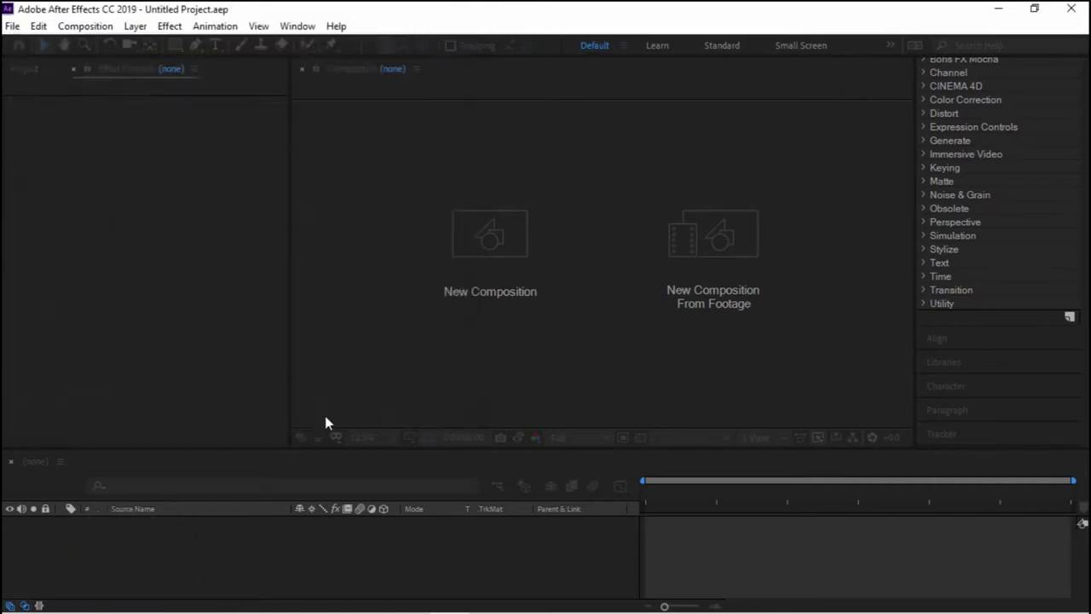
pyautogui.click(375, 436)
pyautogui.click(400, 153)
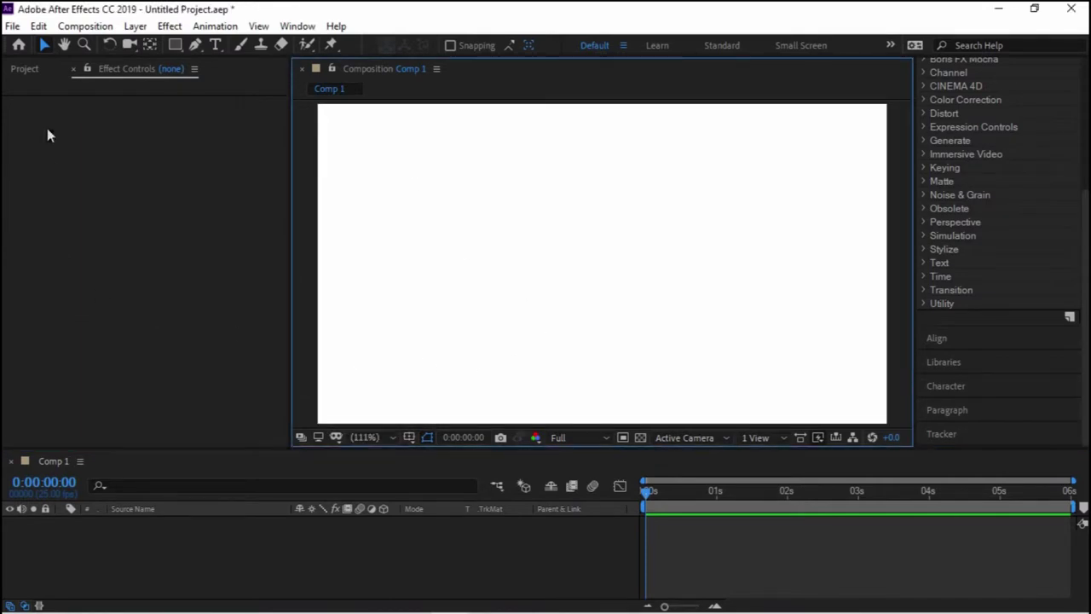
# Import 'after file' as a composition and drag it into the Comp 1 timeline
pyautogui.click(33, 70)
pyautogui.rightClick(97, 319)
pyautogui.moveTo(230, 403)
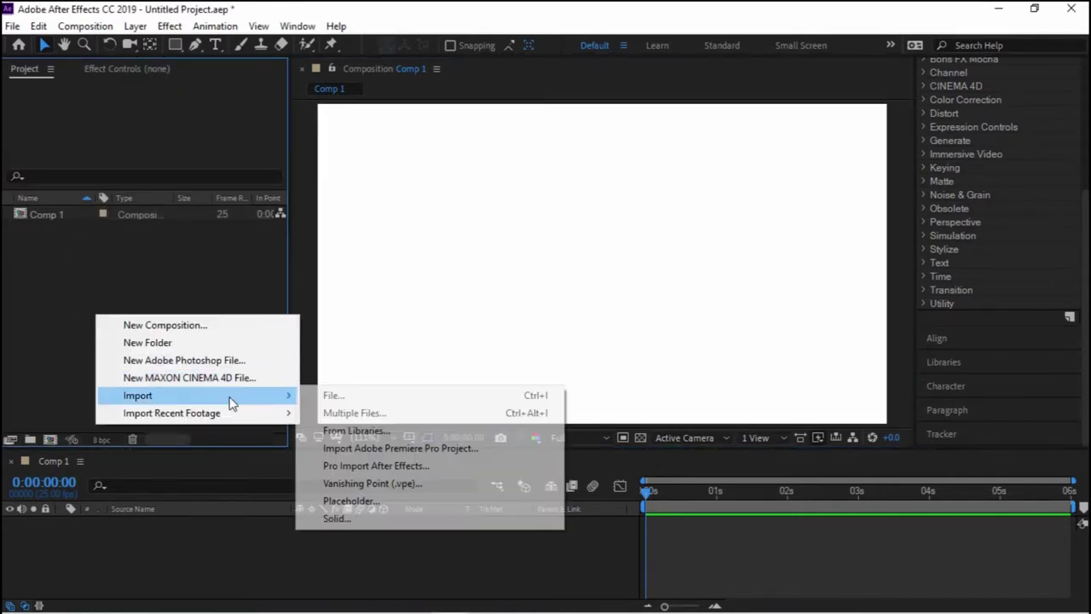
pyautogui.click(306, 397)
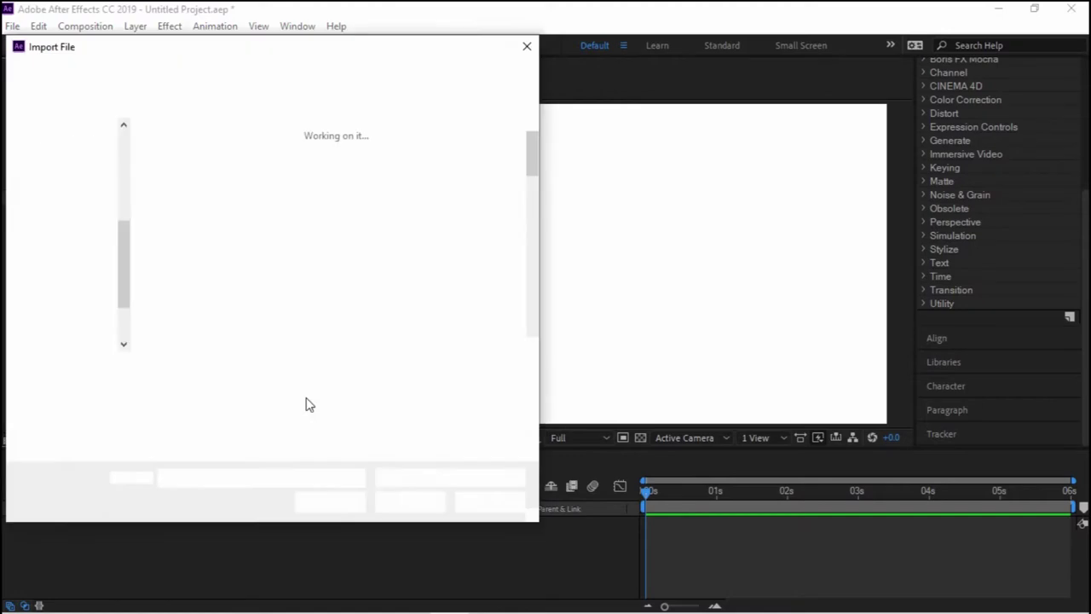
pyautogui.click(530, 346)
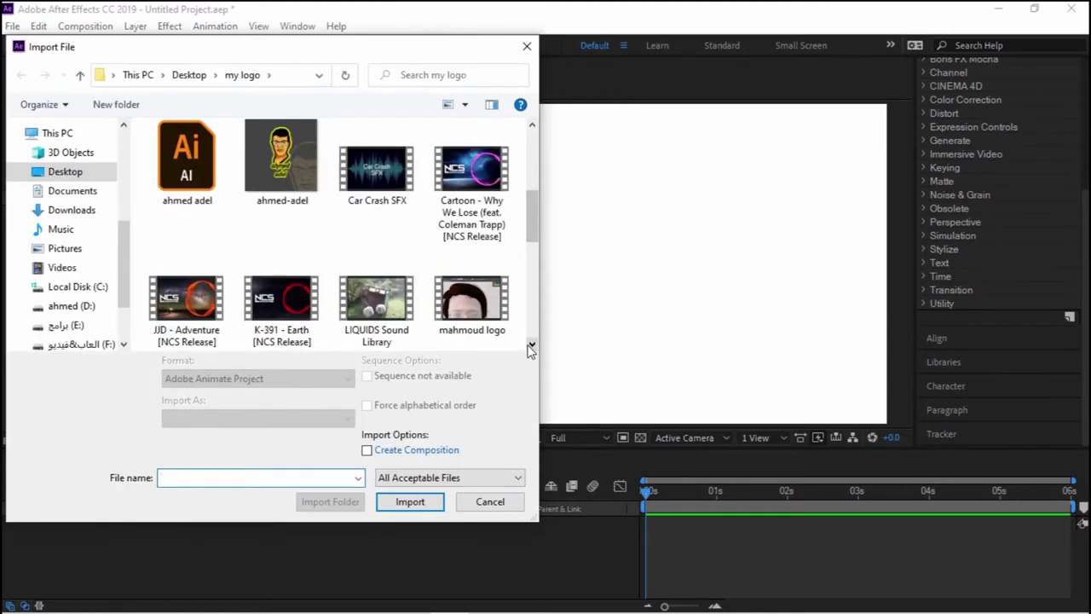
pyautogui.click(530, 346)
pyautogui.click(530, 346)
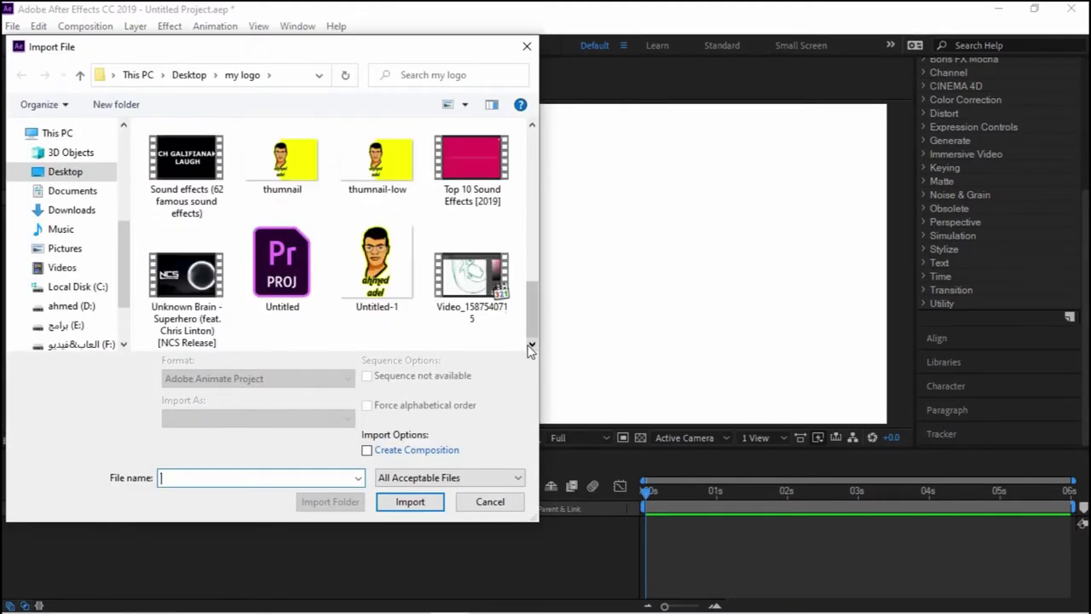
pyautogui.scroll(5, 375, 281)
pyautogui.scroll(5, 383, 290)
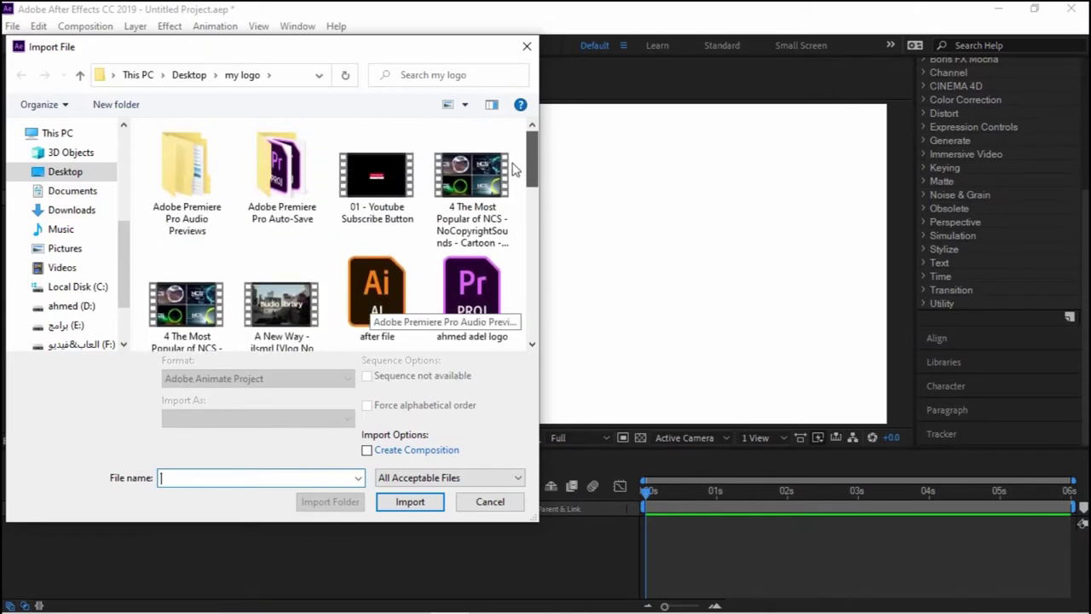
pyautogui.doubleClick(385, 216)
pyautogui.click(179, 202)
pyautogui.moveTo(72, 218); pyautogui.dragTo(214, 563)
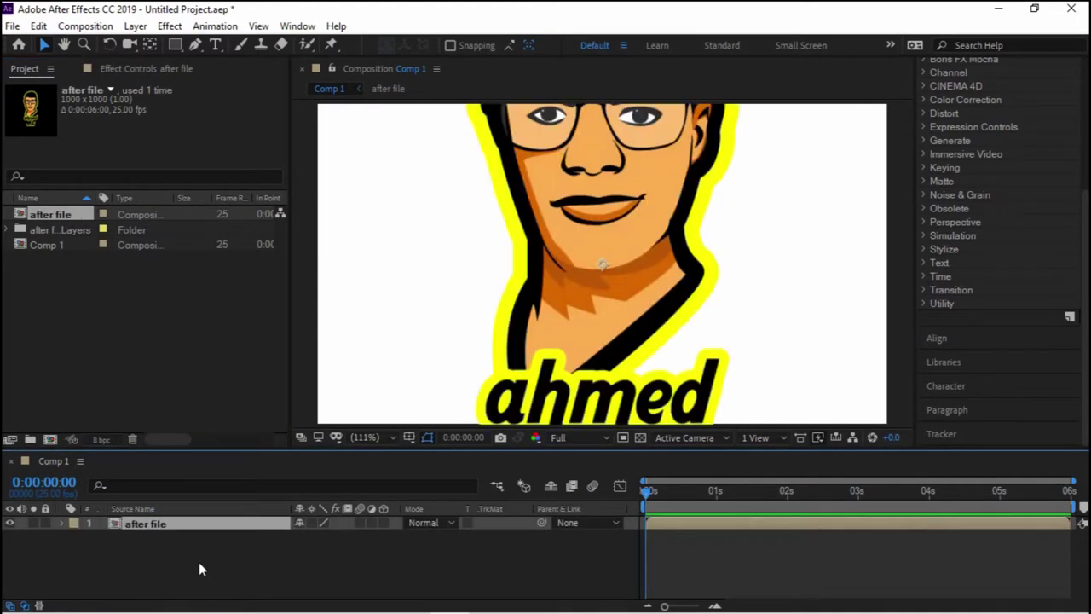
# Enable Collapse Transformations, scale the after file layer to 43%, and shift it slightly left
pyautogui.press('s')
pyautogui.click(312, 522)
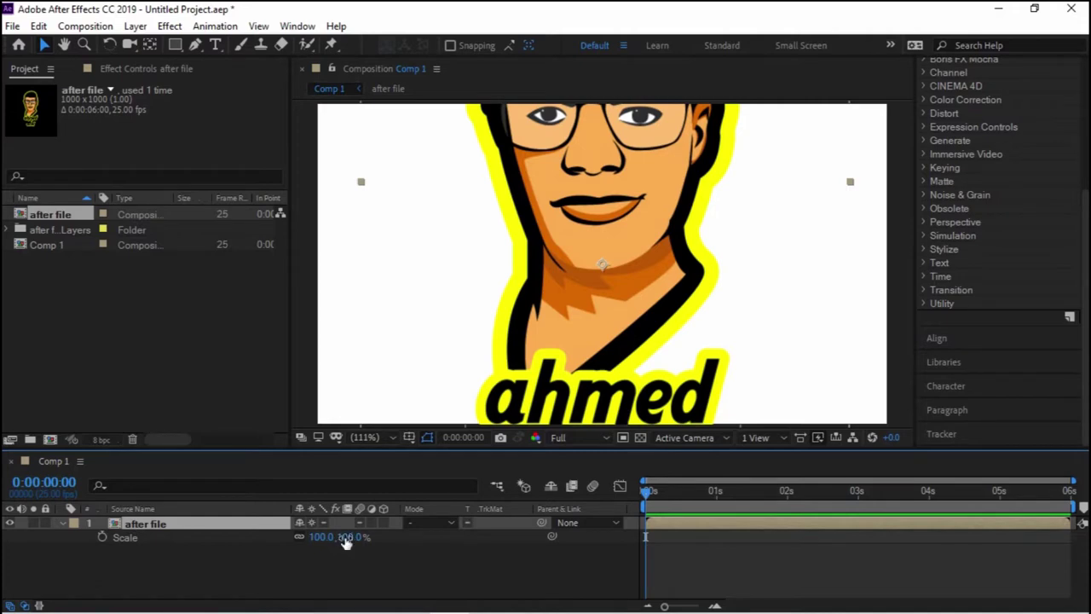
pyautogui.moveTo(326, 537); pyautogui.dragTo(300, 537)
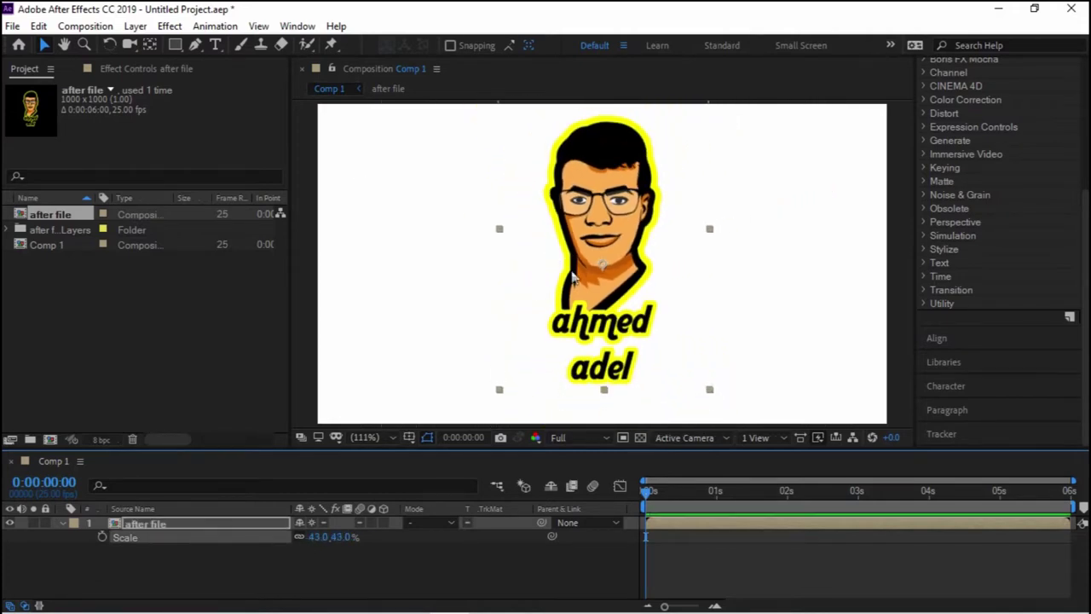
pyautogui.moveTo(585, 307); pyautogui.dragTo(563, 308)
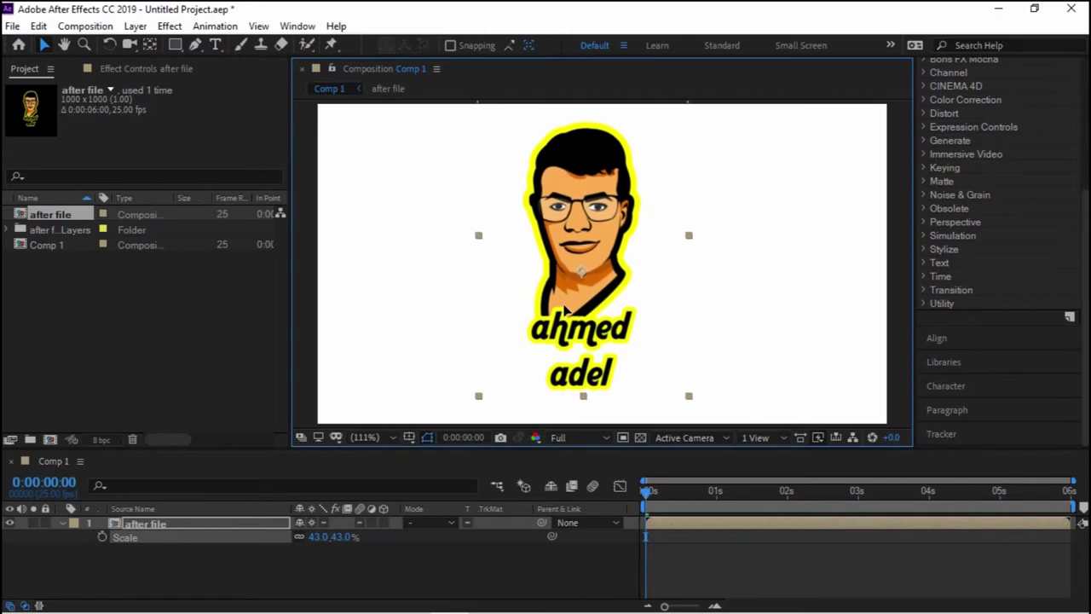
pyautogui.click(248, 560)
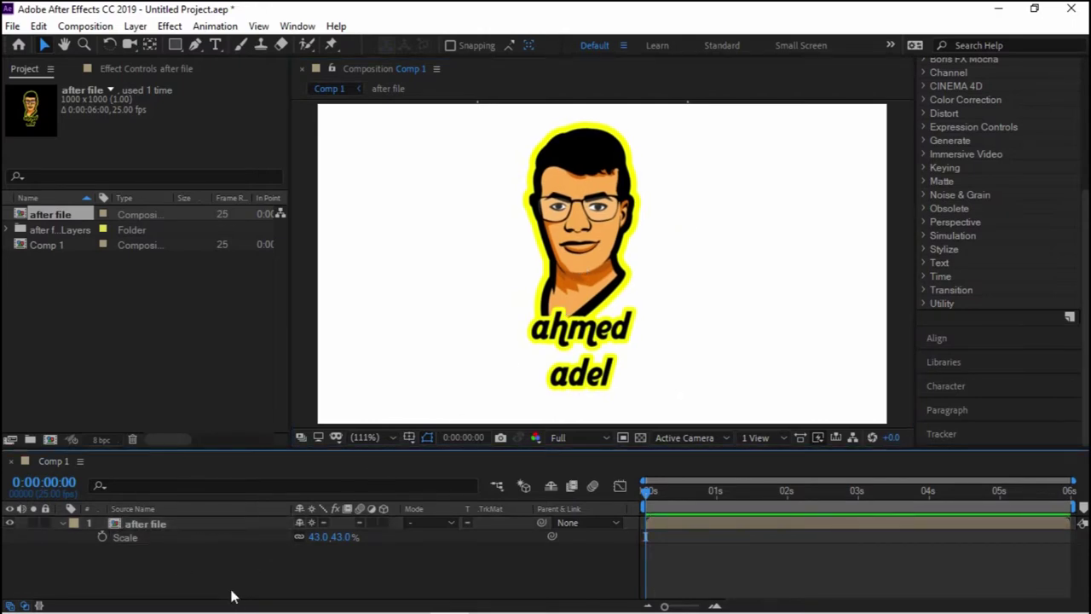
pyautogui.click(197, 44)
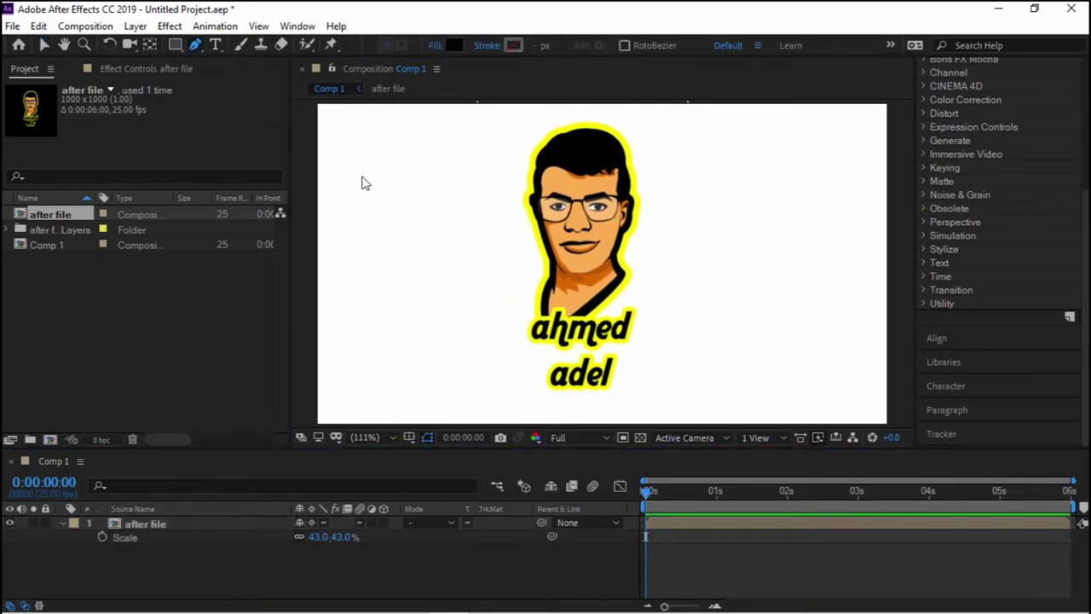
# Draw a four-point curved pen path sweeping around the logo
pyautogui.click(303, 171)
pyautogui.moveTo(627, 408); pyautogui.dragTo(816, 408)
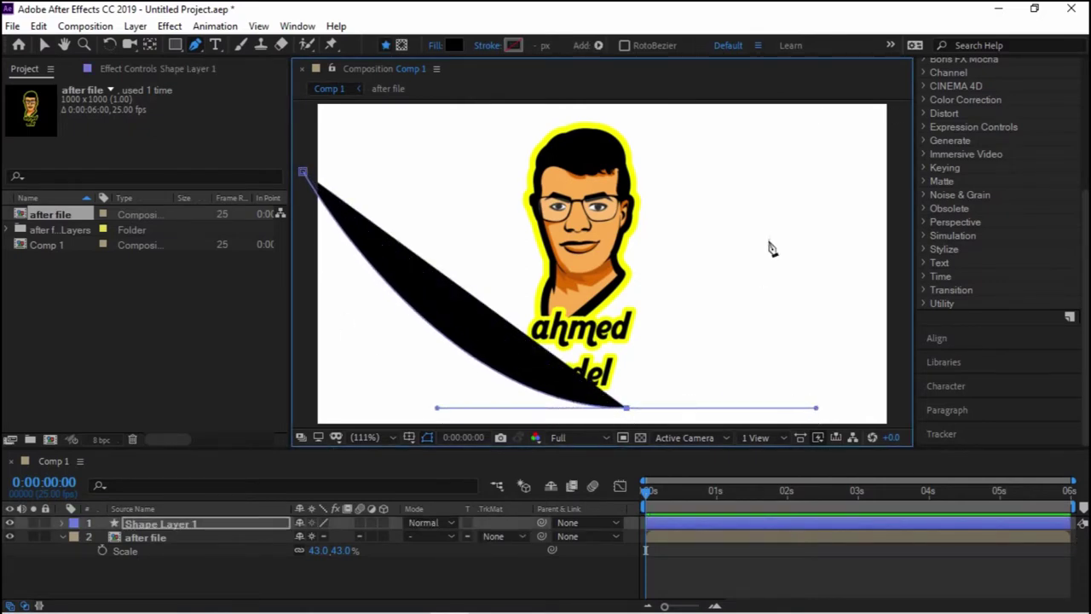
pyautogui.click(759, 211)
pyautogui.moveTo(613, 136); pyautogui.dragTo(529, 149)
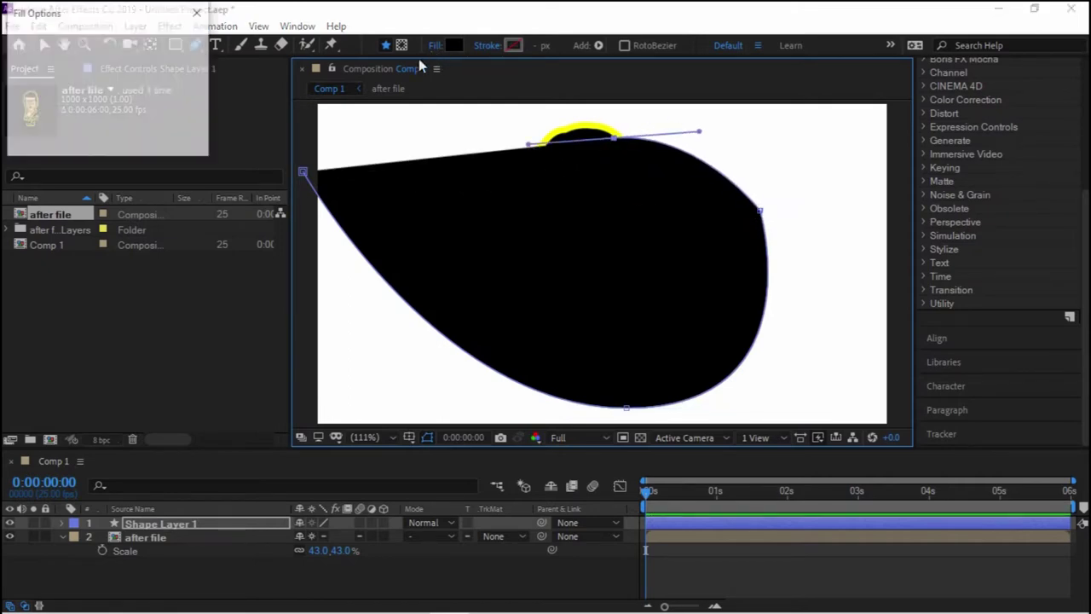
# Give the shape no fill and a 10 px E90707 red stroke
pyautogui.click(434, 45)
pyautogui.click(27, 45)
pyautogui.click(82, 137)
pyautogui.click(513, 45)
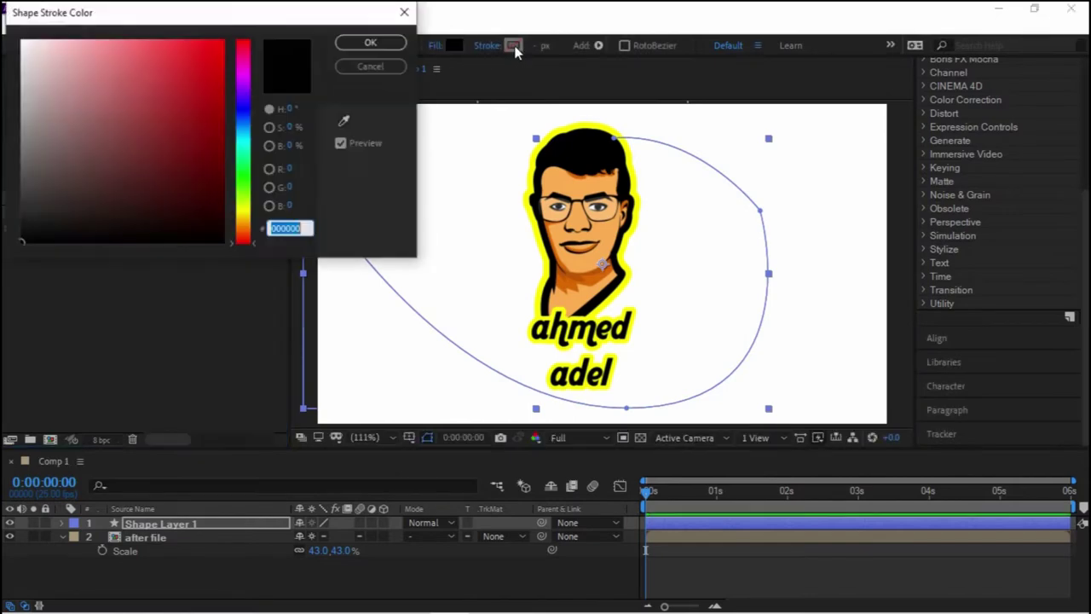
pyautogui.moveTo(171, 99); pyautogui.dragTo(217, 57)
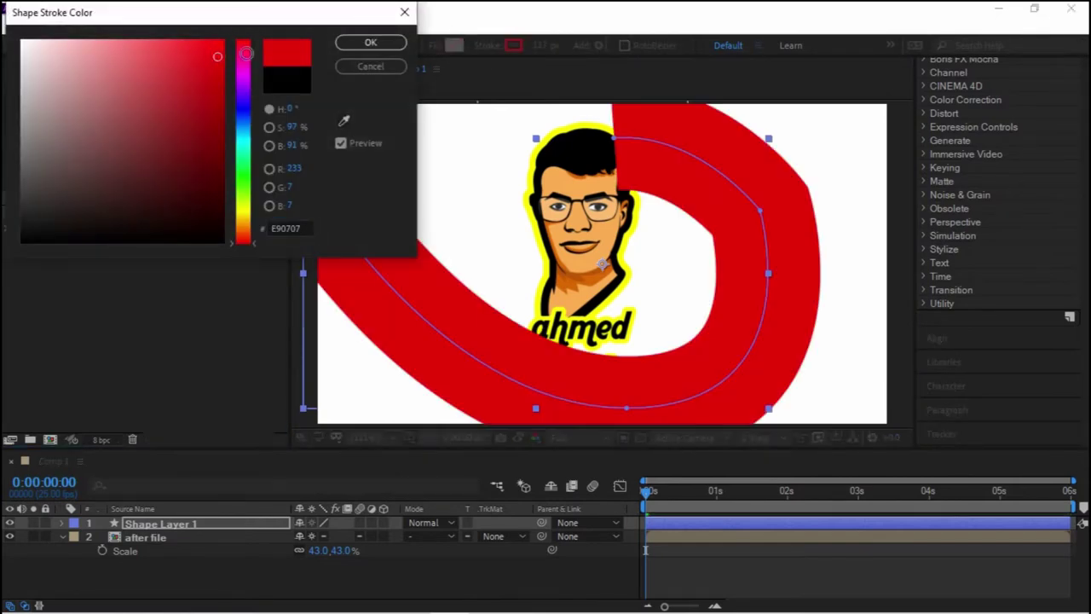
pyautogui.click(349, 50)
pyautogui.click(542, 47)
pyautogui.write('1')
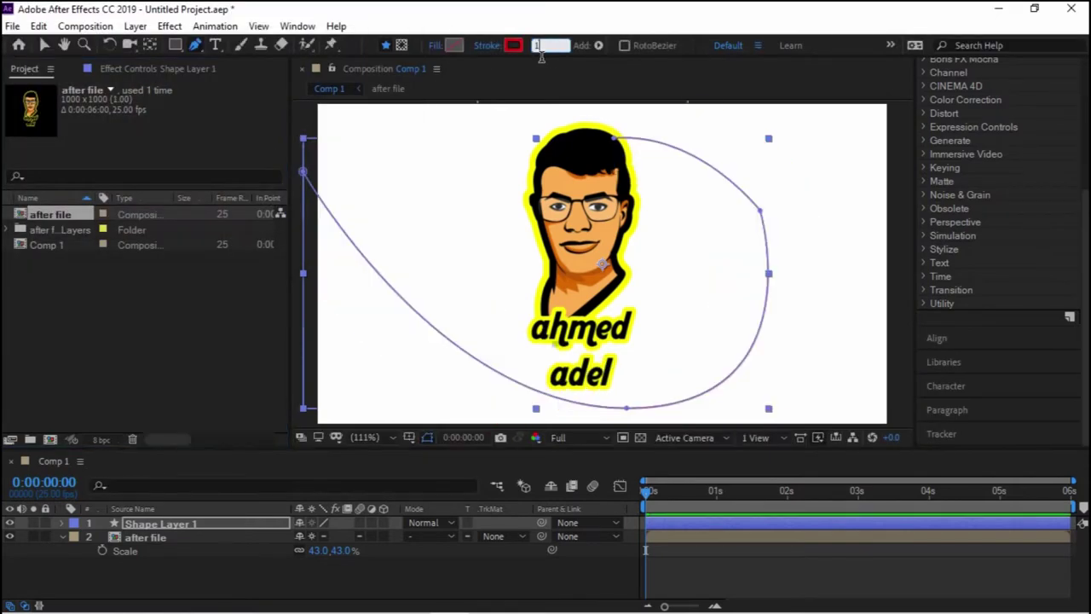
pyautogui.write('0')
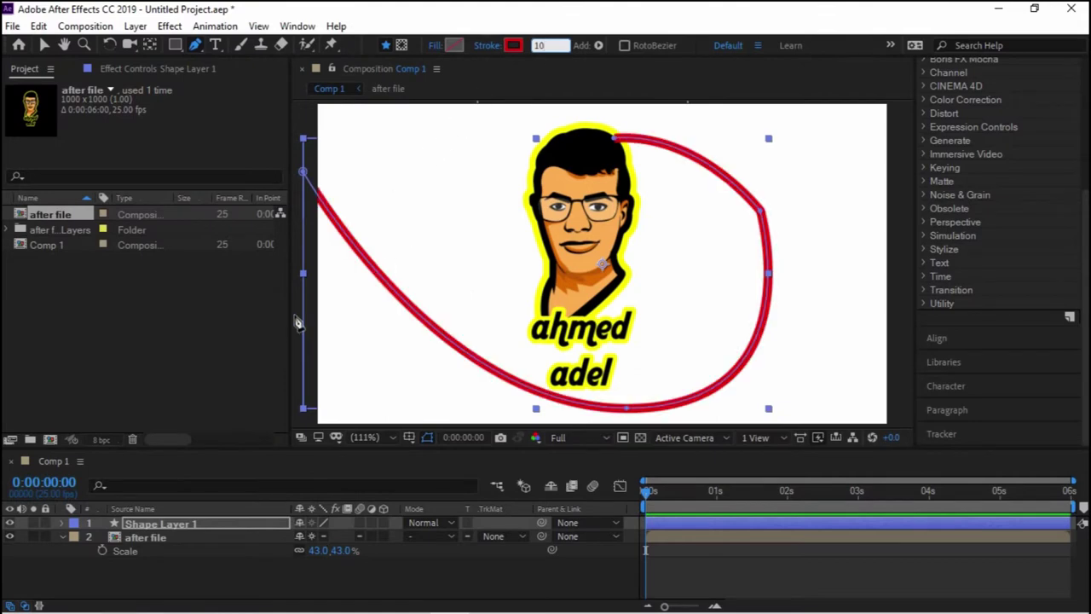
pyautogui.click(62, 524)
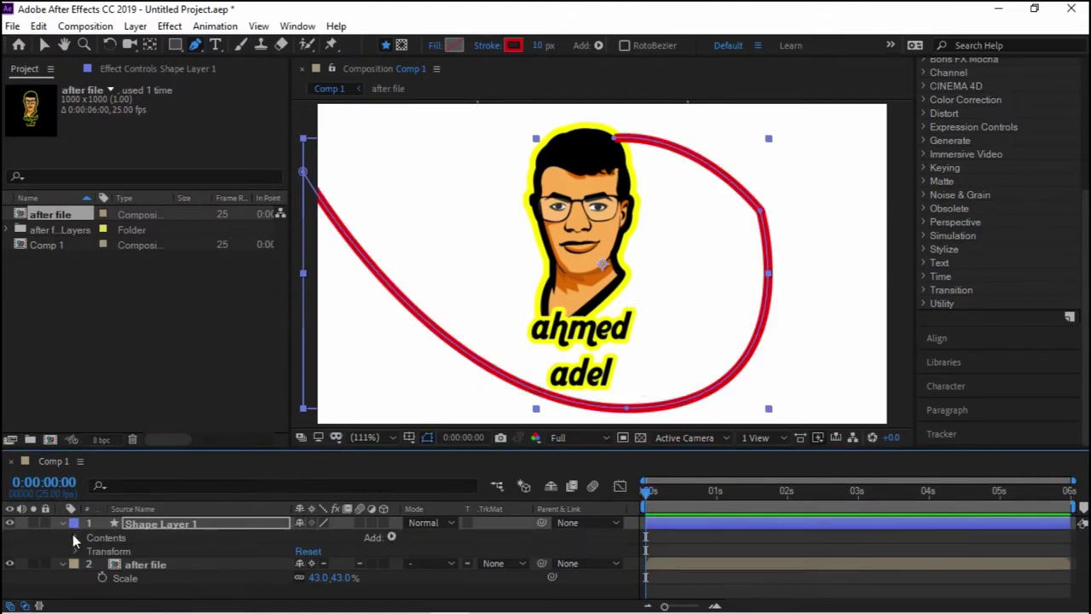
# Set Stroke 1's Line Cap to Round Cap in Shape 1
pyautogui.click(75, 538)
pyautogui.scroll(-2, 87, 549)
pyautogui.scroll(-2, 249, 543)
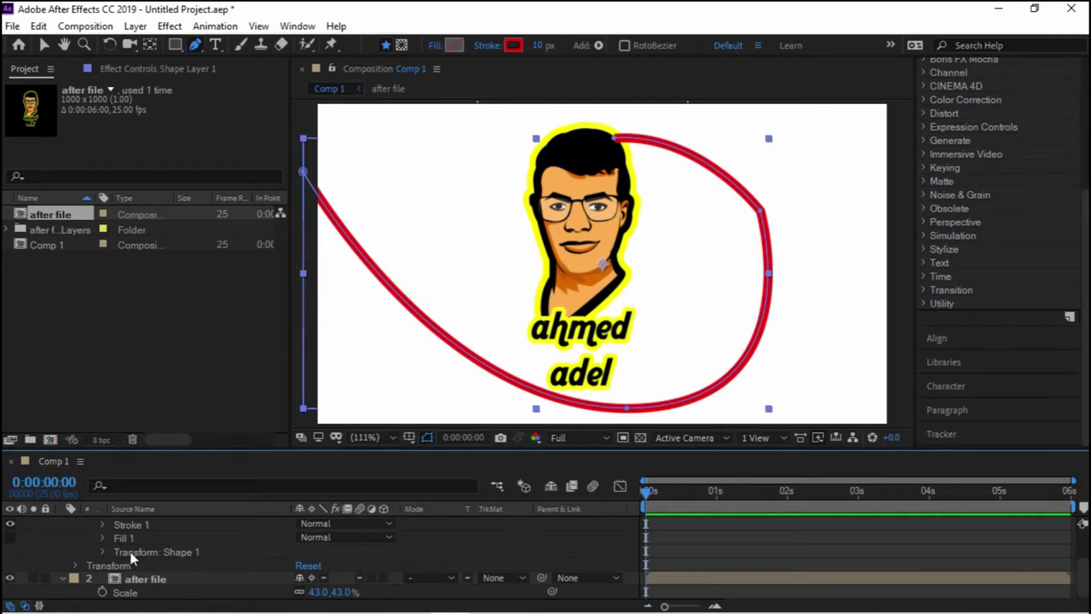
pyautogui.click(102, 524)
pyautogui.scroll(-2, 333, 575)
pyautogui.click(347, 552)
pyautogui.click(339, 587)
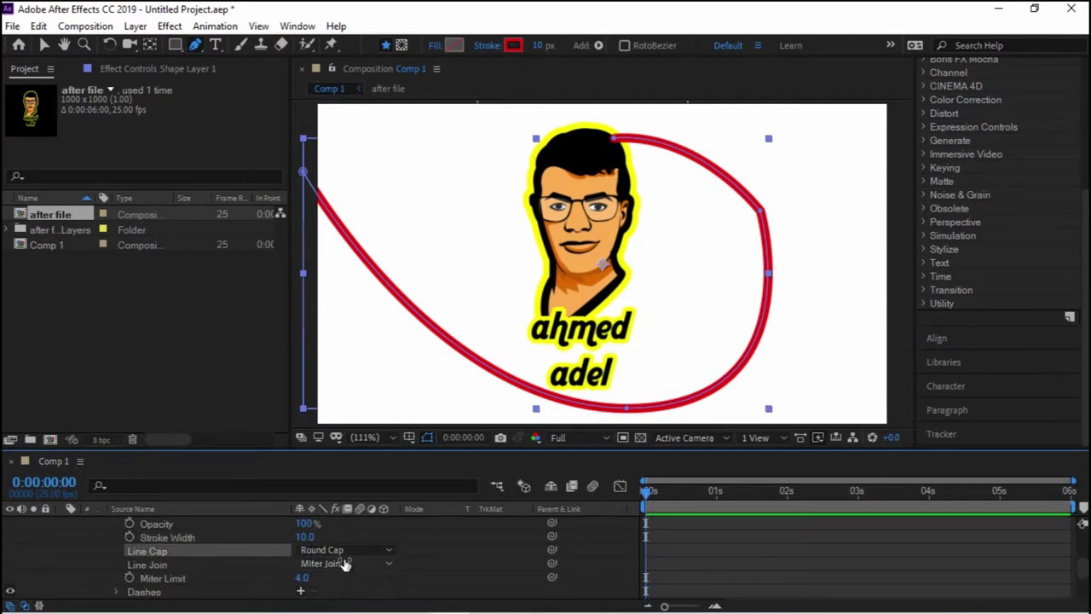
pyautogui.scroll(-2, 281, 557)
pyautogui.scroll(4, 157, 550)
pyautogui.scroll(2, 84, 551)
pyautogui.click(85, 550)
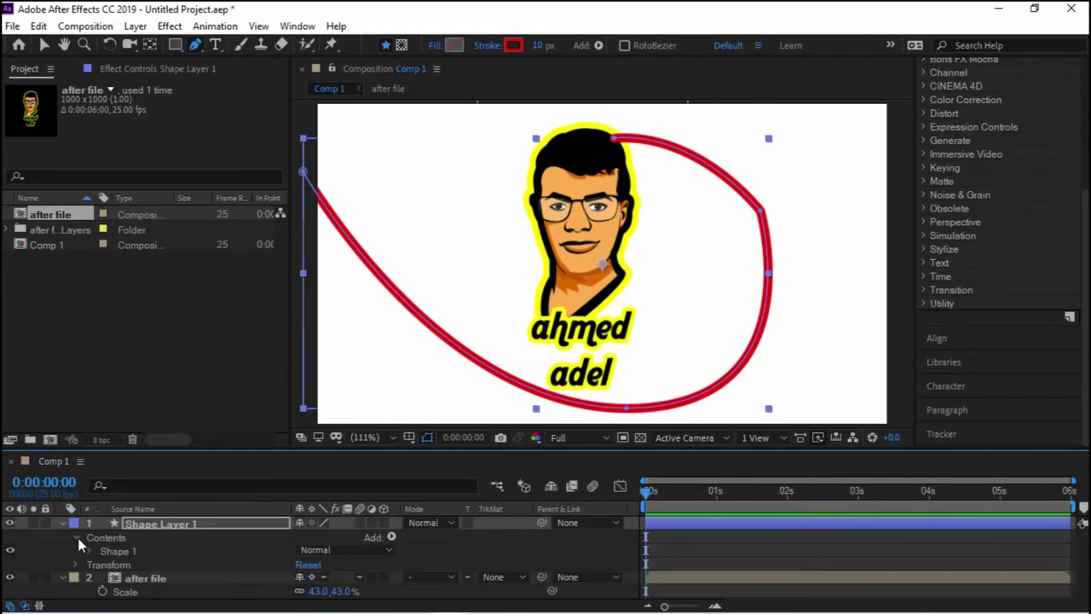
# Add Trim Paths to Shape 1, move it below Fill 1, and enable Start and End keyframes
pyautogui.click(390, 537)
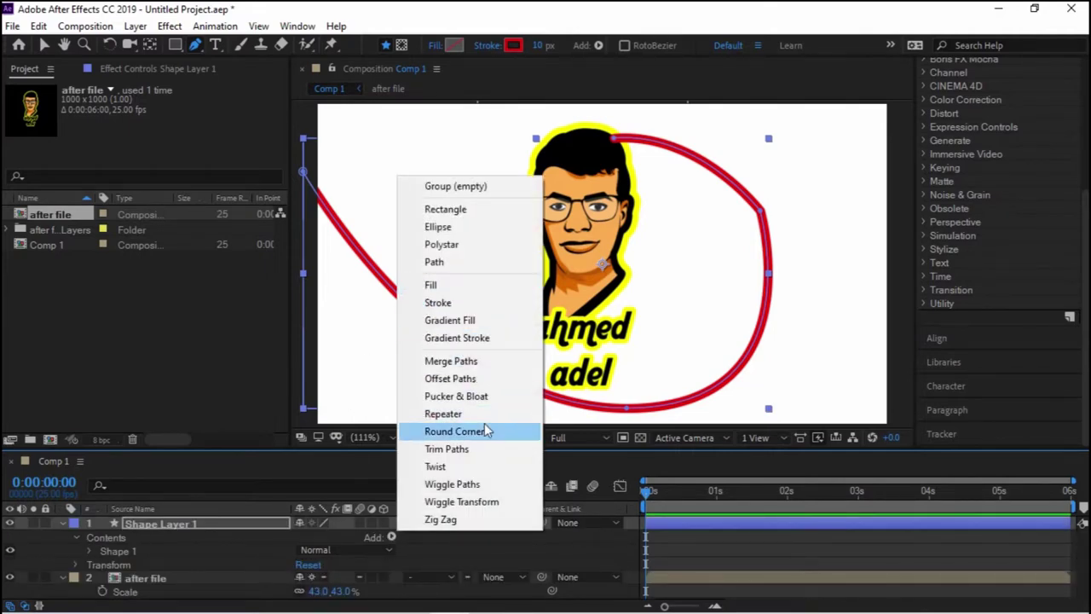
pyautogui.click(477, 450)
pyautogui.scroll(-2, 150, 562)
pyautogui.scroll(2, 120, 576)
pyautogui.scroll(-2, 115, 571)
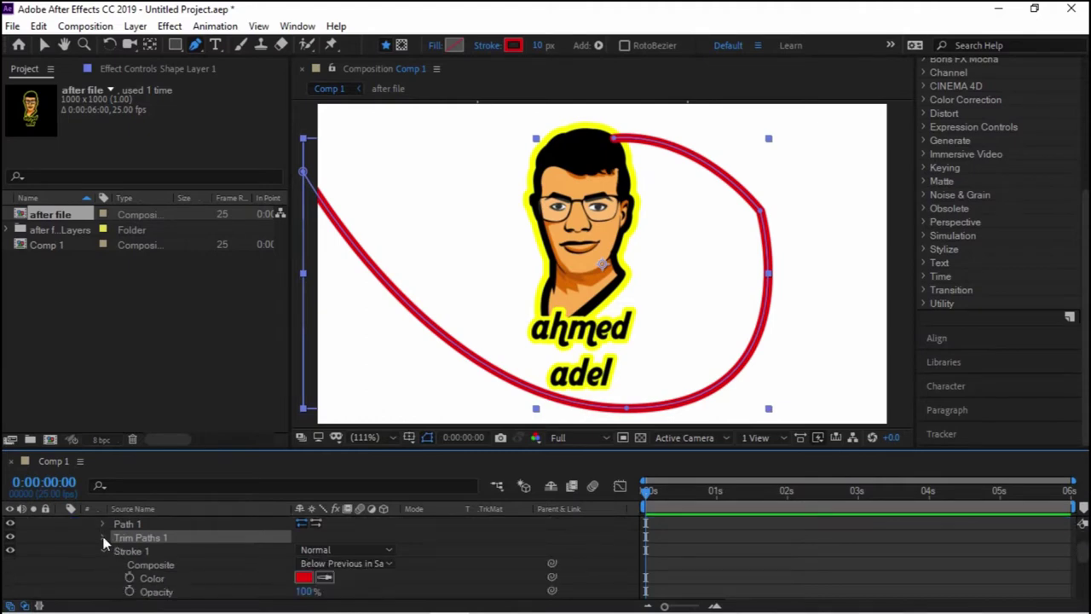
pyautogui.click(104, 551)
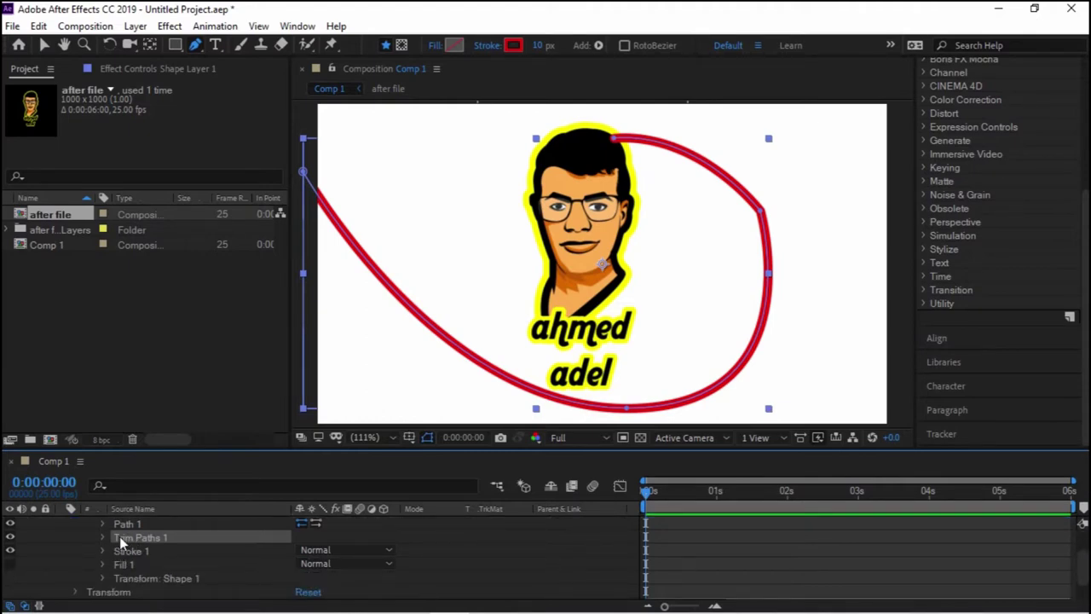
pyautogui.moveTo(119, 536); pyautogui.dragTo(146, 566)
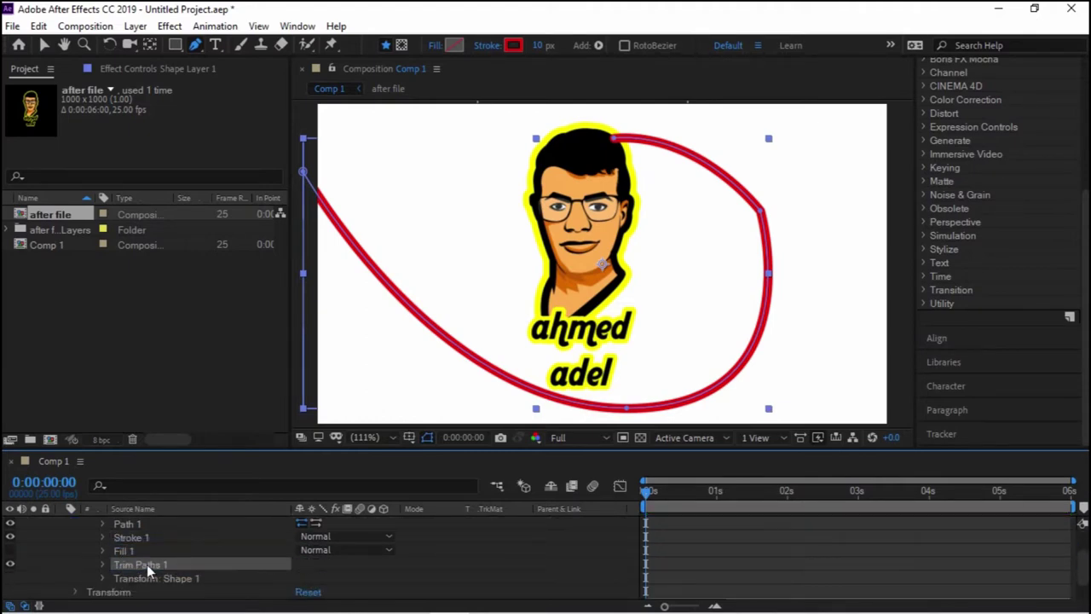
pyautogui.click(103, 564)
pyautogui.click(130, 551)
pyautogui.click(130, 565)
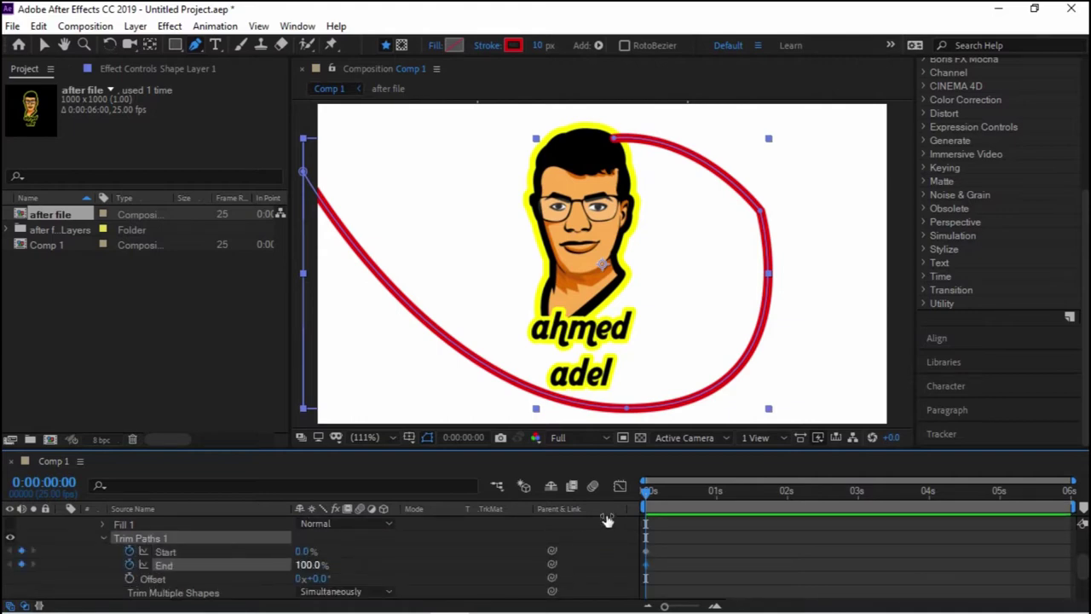
# Keyframe Trim Paths: Start and End 100% at 0 s, Start 0% and End 4% at 1 s
pyautogui.moveTo(650, 492); pyautogui.dragTo(714, 493)
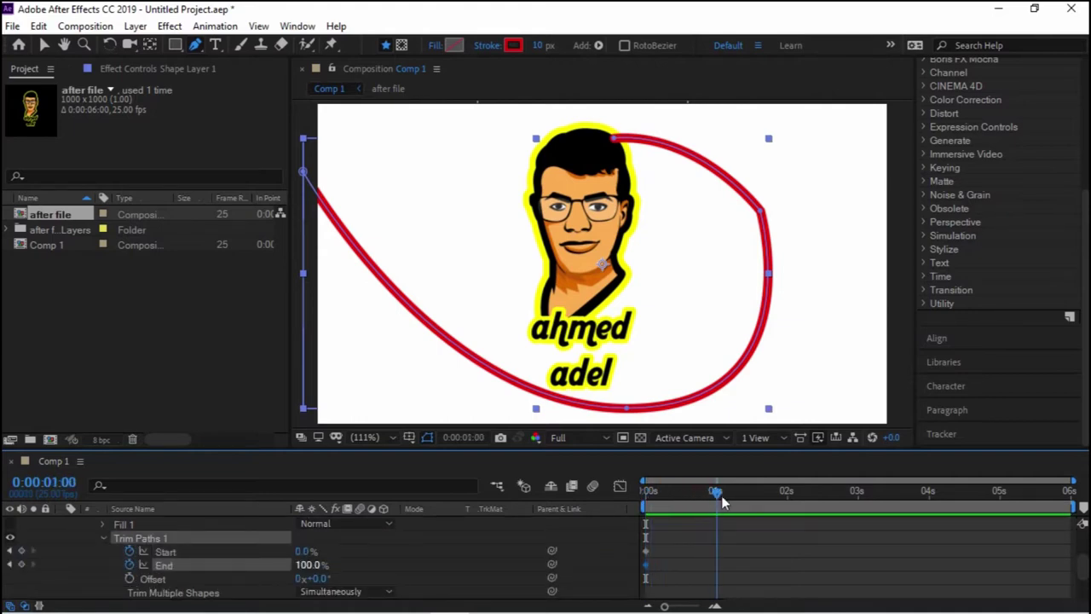
pyautogui.click(21, 552)
pyautogui.click(21, 565)
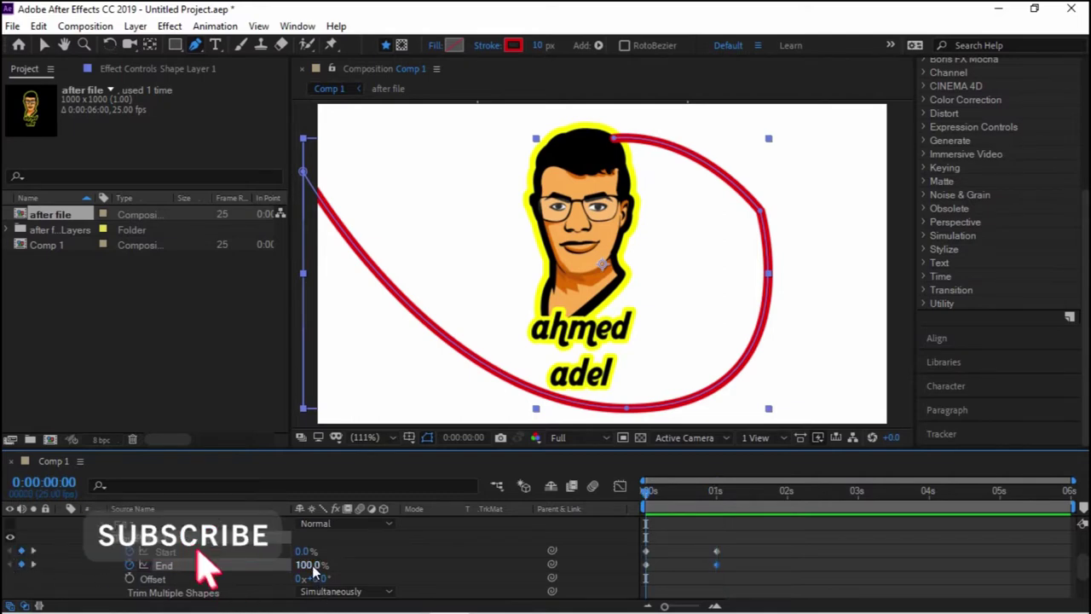
pyautogui.press('Home')
pyautogui.click(305, 551)
pyautogui.write('10')
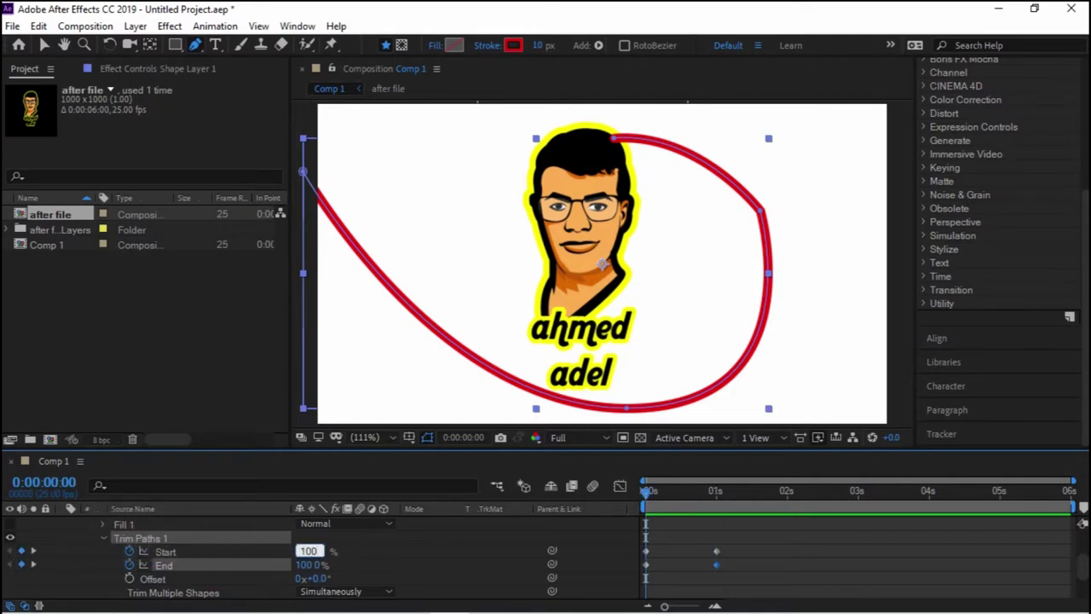
pyautogui.press('Return')
pyautogui.press('k')
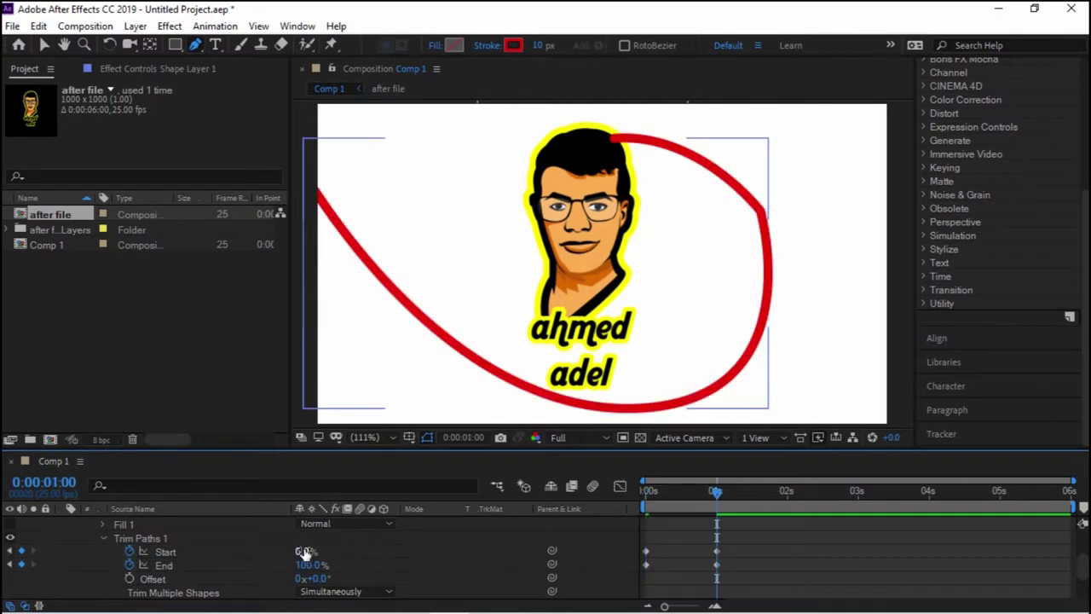
pyautogui.click(302, 565)
pyautogui.click(302, 565)
pyautogui.write('0')
pyautogui.press('Return')
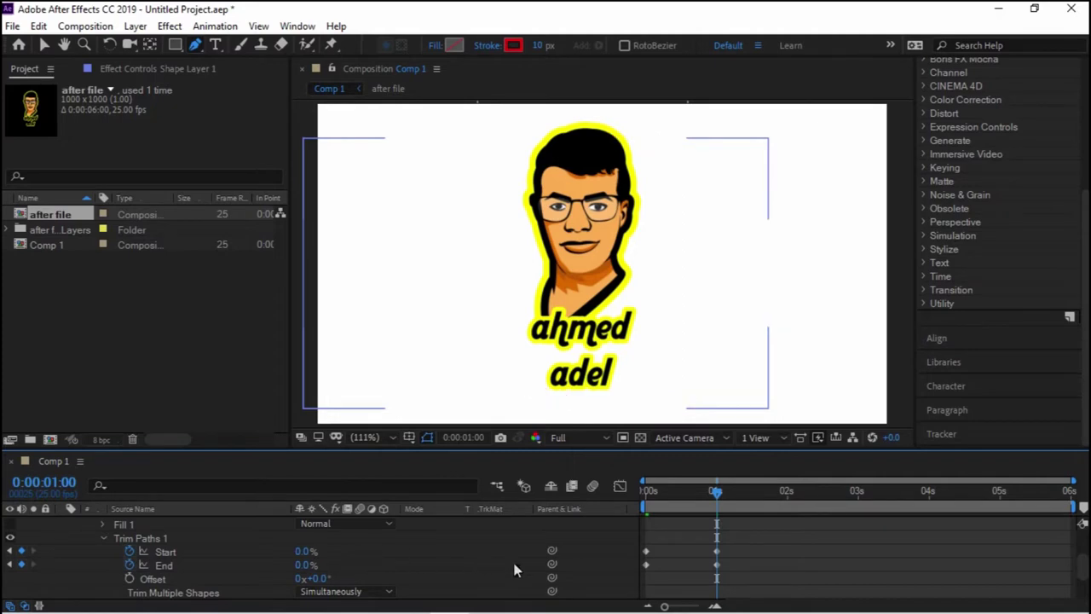
pyautogui.click(716, 564)
pyautogui.click(647, 565)
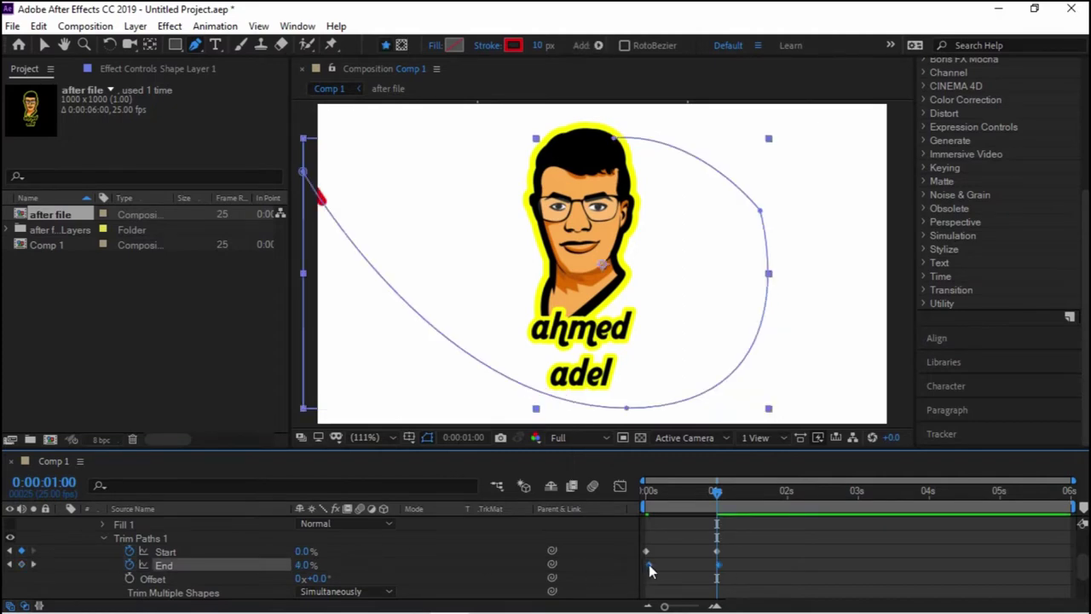
# Limit the work area to the first second of the timeline
pyautogui.moveTo(715, 501); pyautogui.dragTo(626, 508)
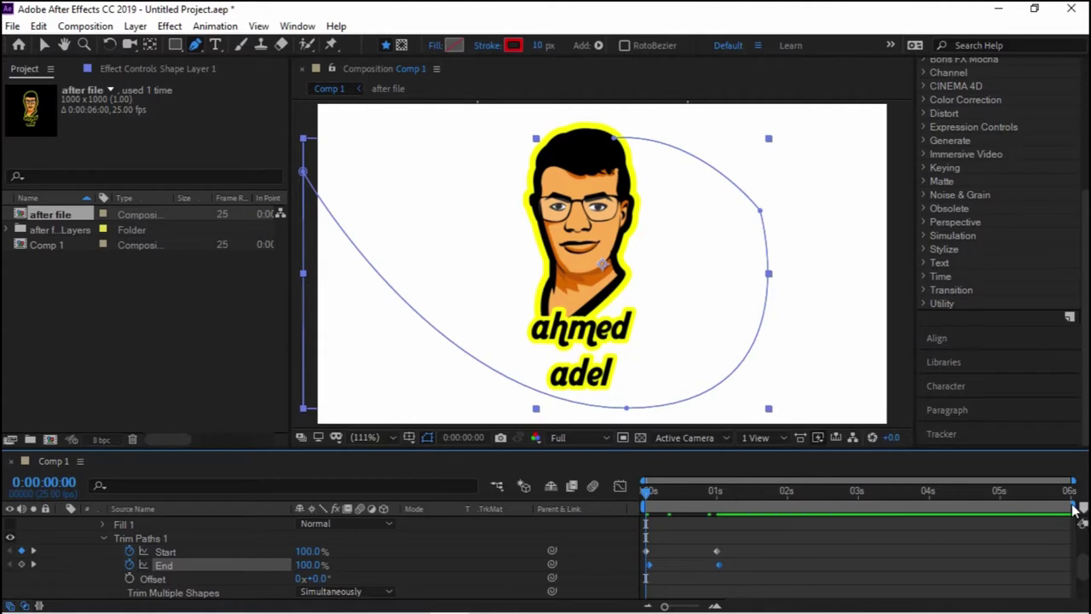
pyautogui.moveTo(1070, 509); pyautogui.dragTo(726, 509)
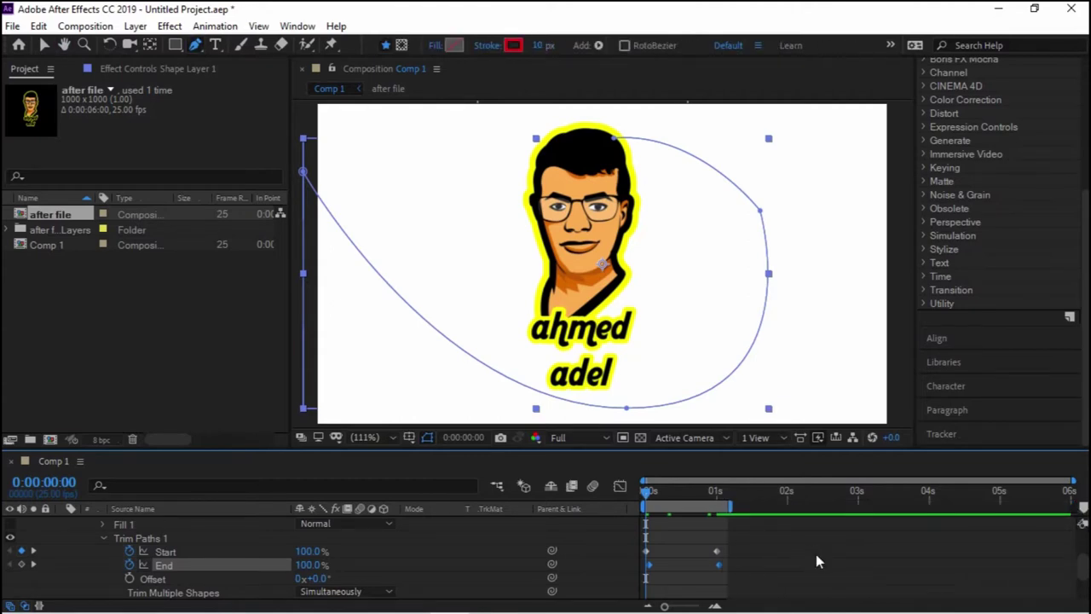
pyautogui.scroll(5, 954, 282)
pyautogui.scroll(5, 963, 213)
# Play a looping preview of the red stroke animation and stop it at 1 s
pyautogui.click(953, 141)
pyautogui.click(995, 163)
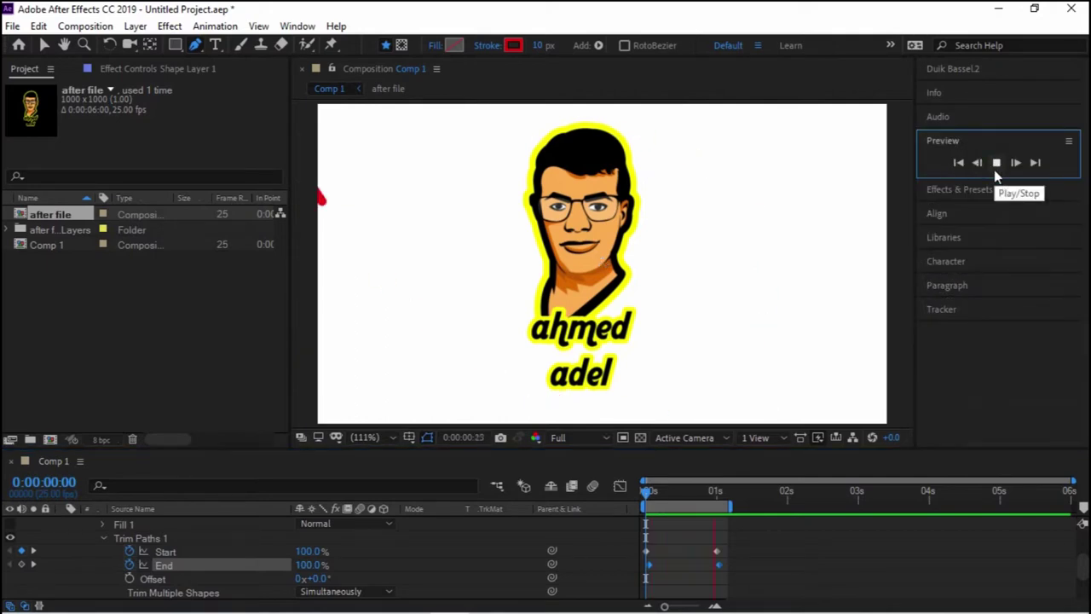
pyautogui.scroll(3, 336, 563)
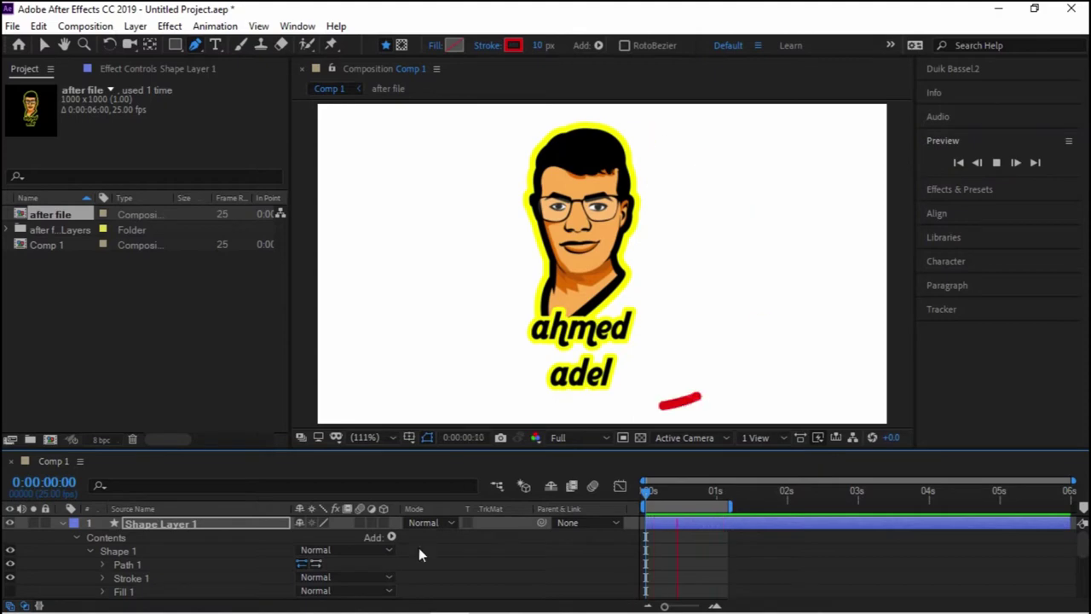
pyautogui.press('space')
pyautogui.press('space')
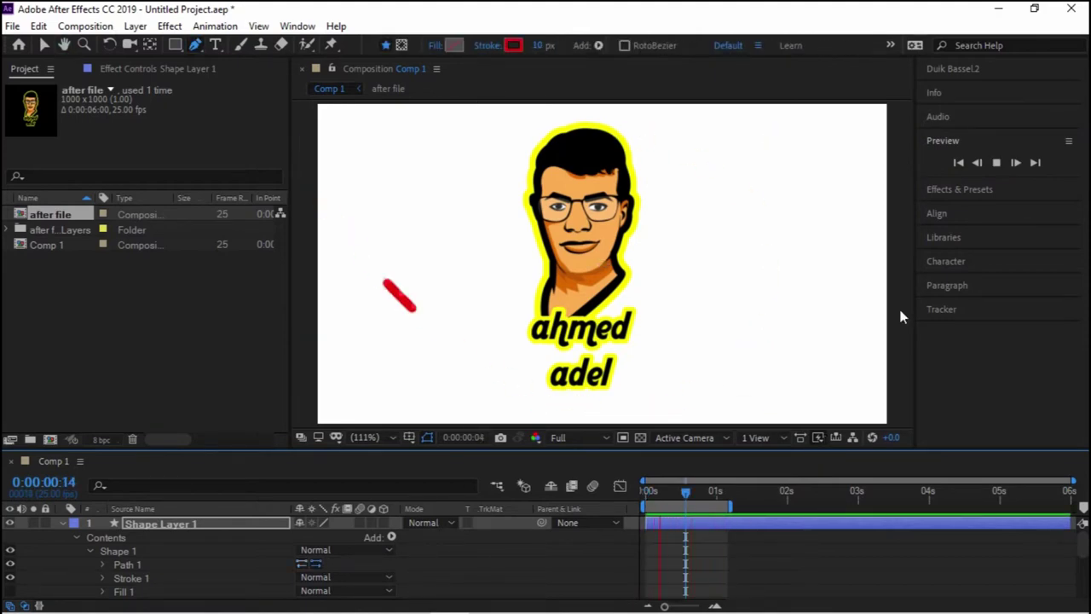
pyautogui.press('space')
pyautogui.scroll(-3, 679, 555)
pyautogui.scroll(-3, 679, 564)
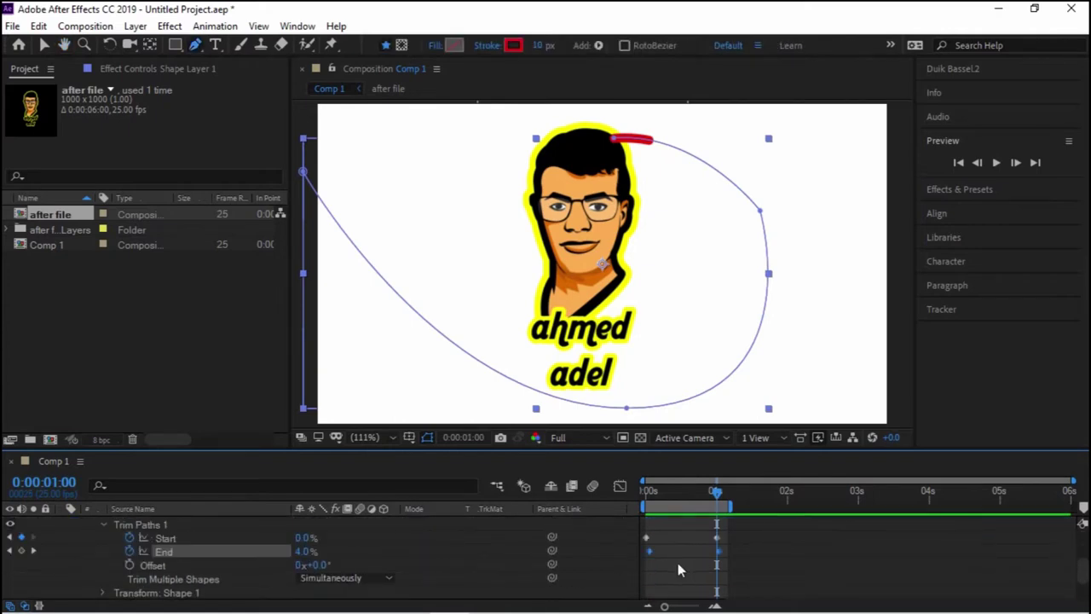
# Apply Easy Ease to all the Trim Paths Start and End keyframes
pyautogui.click(43, 44)
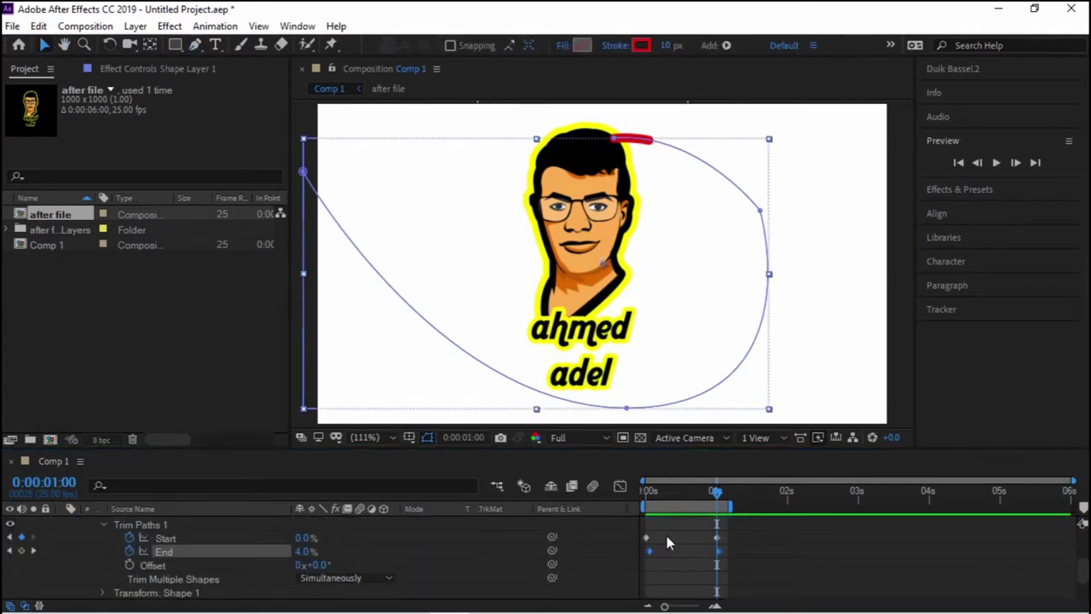
pyautogui.moveTo(665, 530); pyautogui.dragTo(644, 556)
pyautogui.rightClick(647, 552)
pyautogui.moveTo(653, 546)
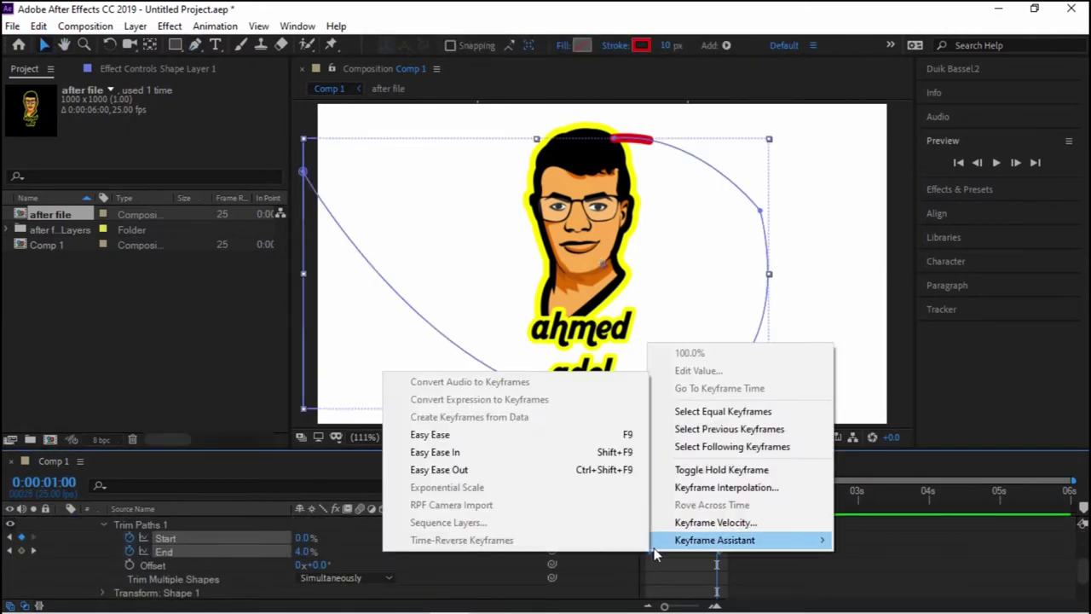
pyautogui.click(731, 542)
pyautogui.moveTo(740, 536); pyautogui.dragTo(643, 558)
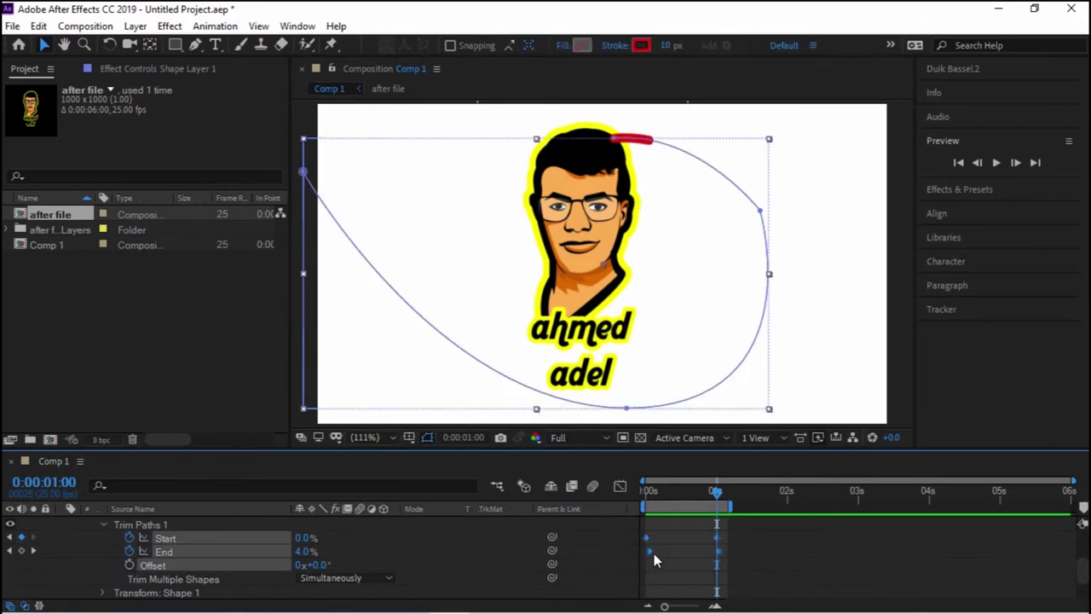
pyautogui.rightClick(649, 552)
pyautogui.moveTo(665, 545)
pyautogui.click(575, 453)
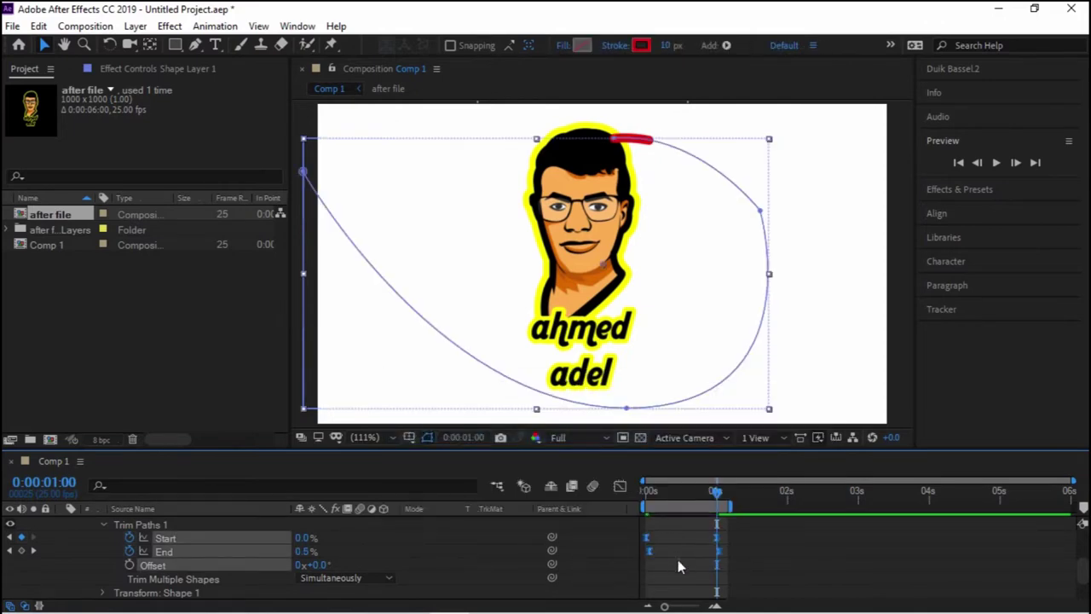
# In the speed graph, drag both keyframes' influence handles inward so speed peaks midway
pyautogui.click(620, 486)
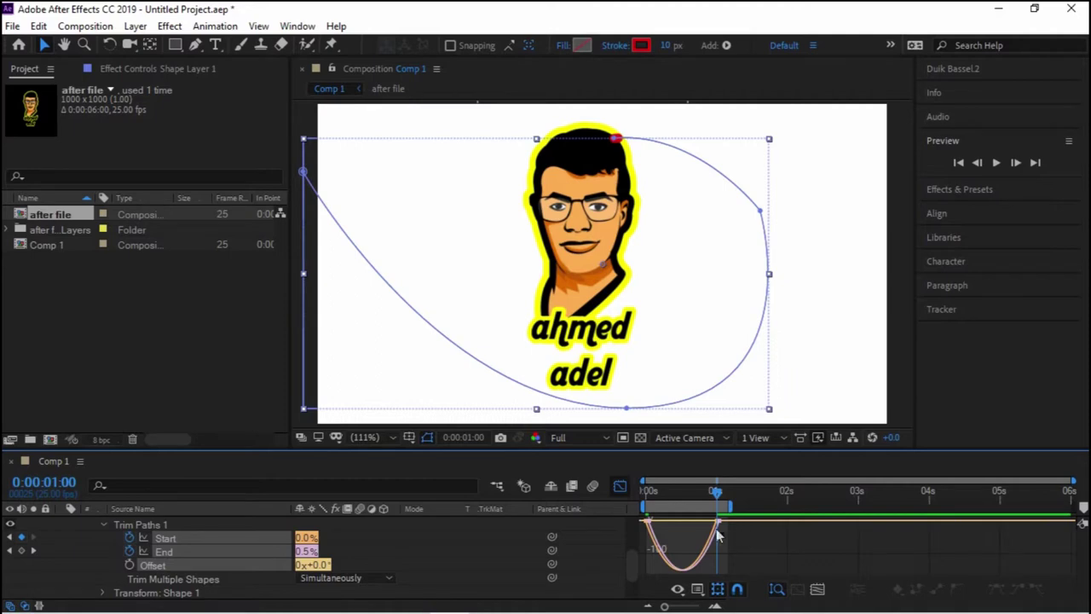
pyautogui.click(823, 589)
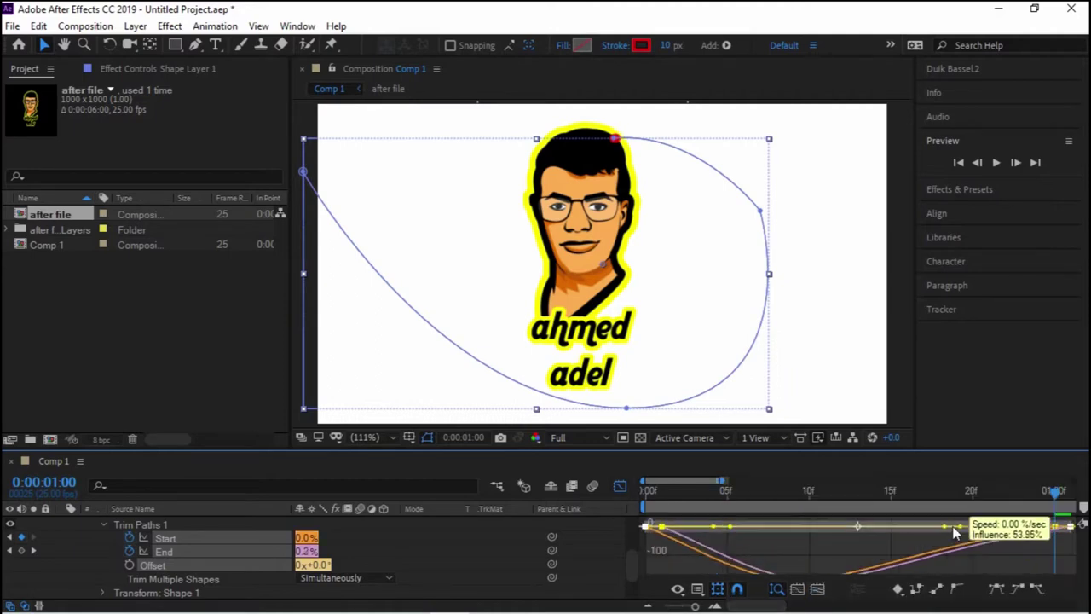
pyautogui.moveTo(953, 526); pyautogui.dragTo(882, 524)
pyautogui.moveTo(731, 523); pyautogui.dragTo(818, 524)
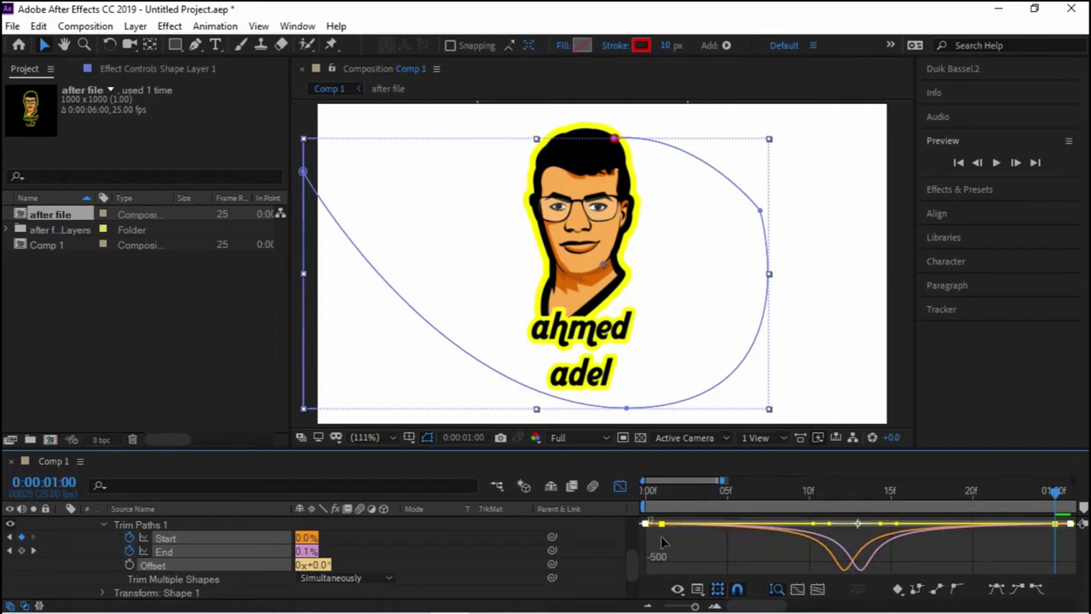
pyautogui.hotkey('shift', 'F3')
# Preview the eased stroke, then collapse the shape layer's properties
pyautogui.press('space')
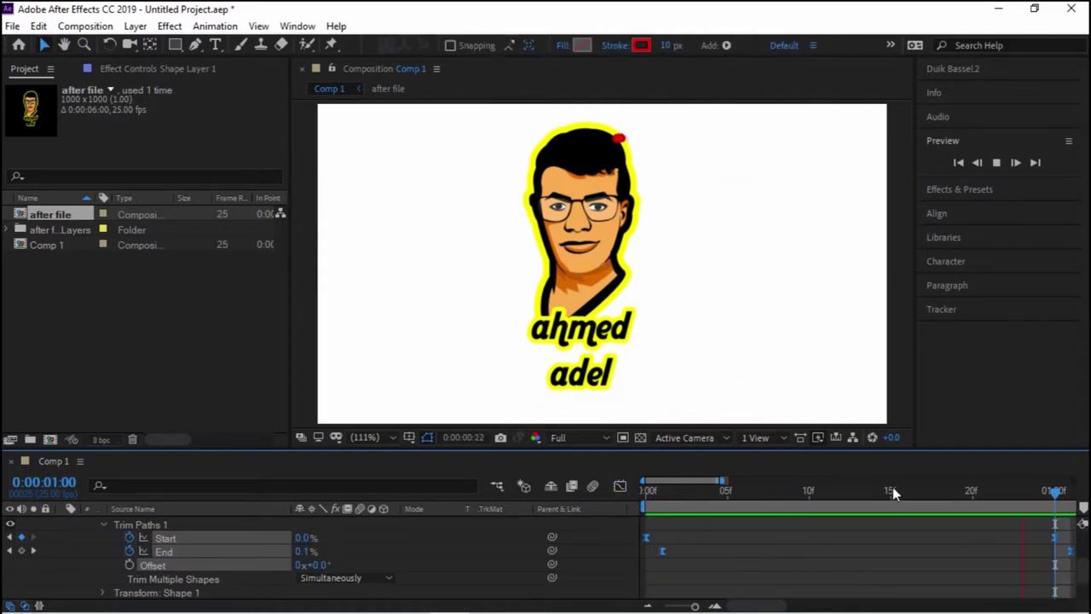
pyautogui.press('space')
pyautogui.click(793, 492)
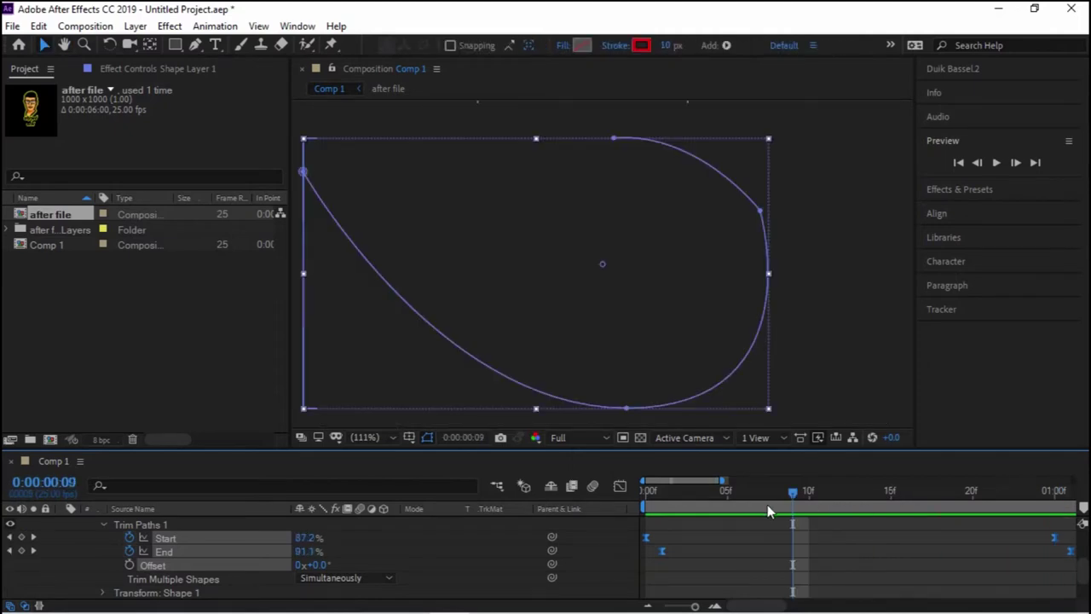
pyautogui.click(99, 523)
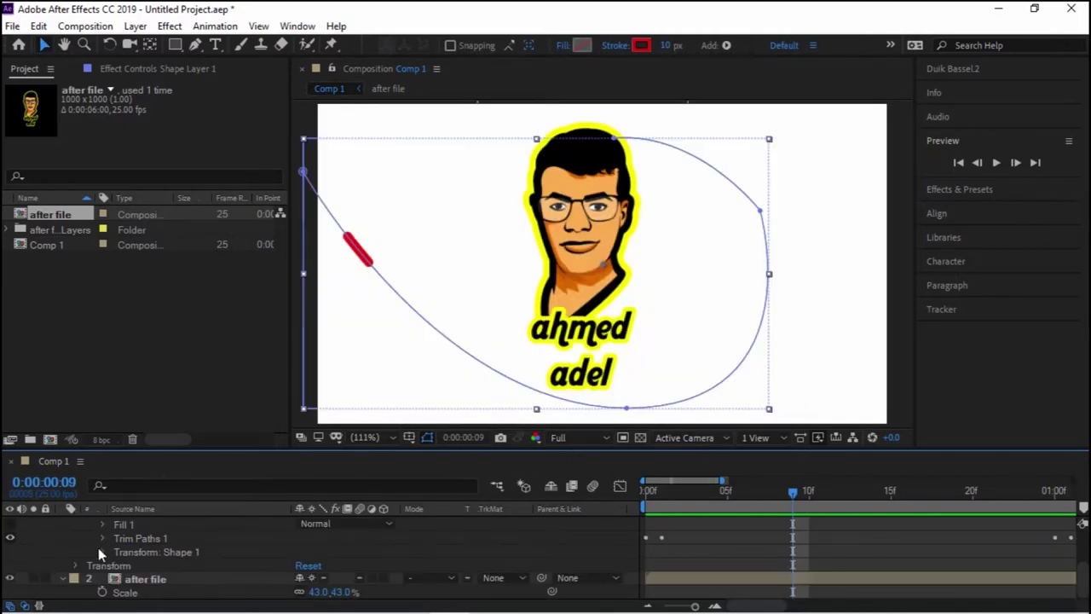
pyautogui.scroll(3, 82, 546)
pyautogui.click(75, 537)
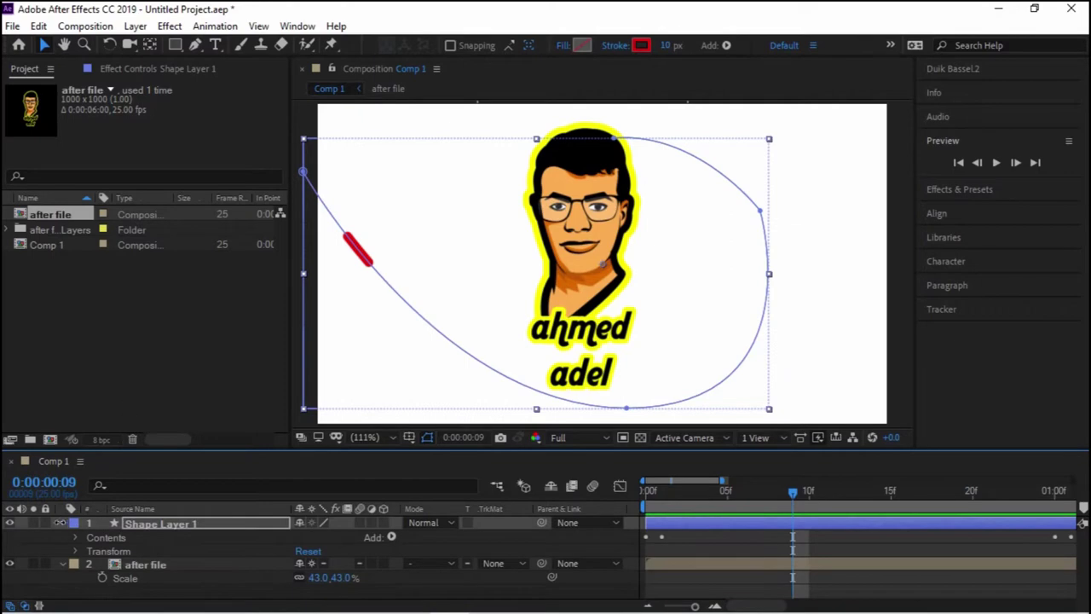
pyautogui.rightClick(122, 361)
# Create a new composition named FractalMap
pyautogui.click(278, 376)
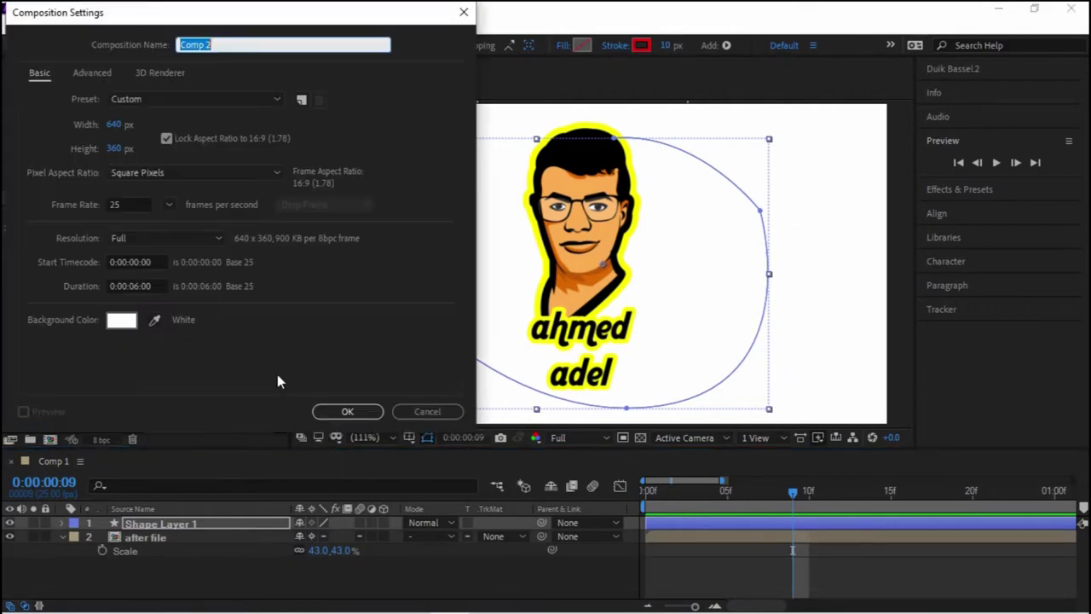
pyautogui.press('BackSpace')
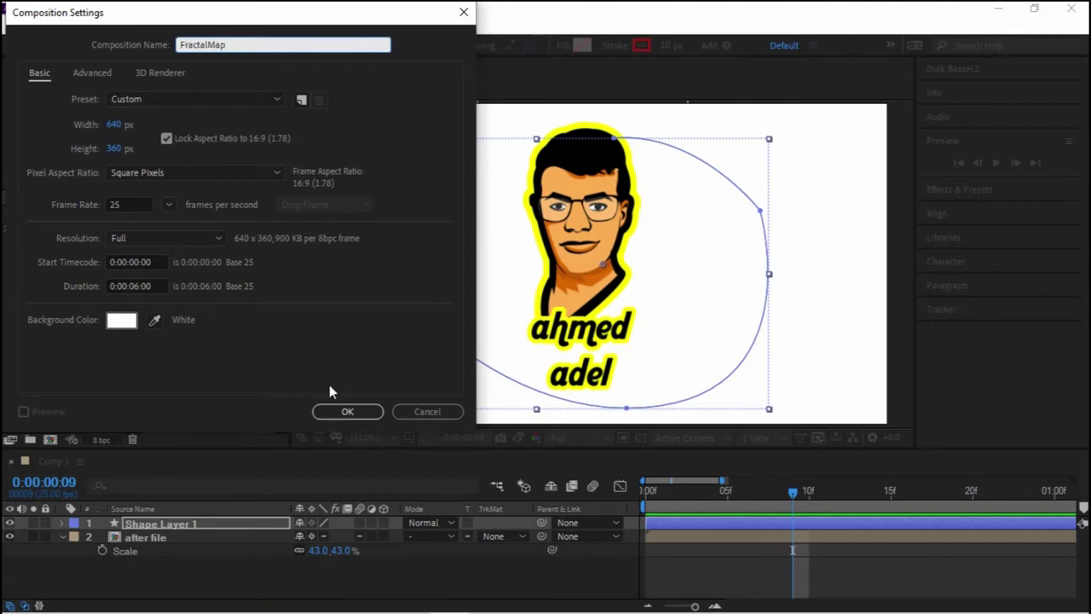
pyautogui.click(347, 411)
# Add a black (000000) solid layer to FractalMap
pyautogui.rightClick(219, 542)
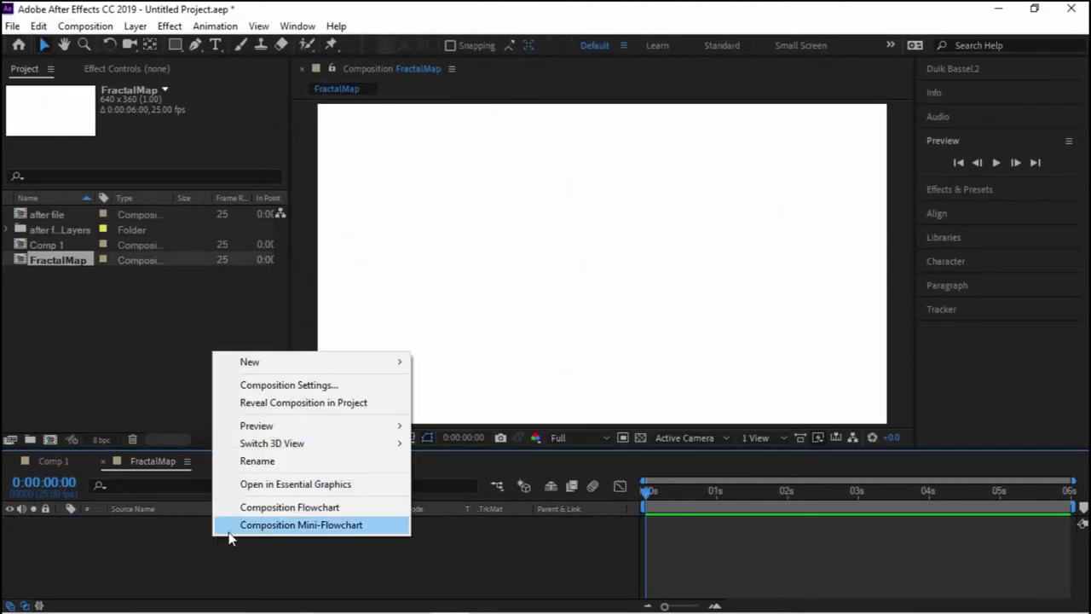
pyautogui.moveTo(389, 363)
pyautogui.click(484, 405)
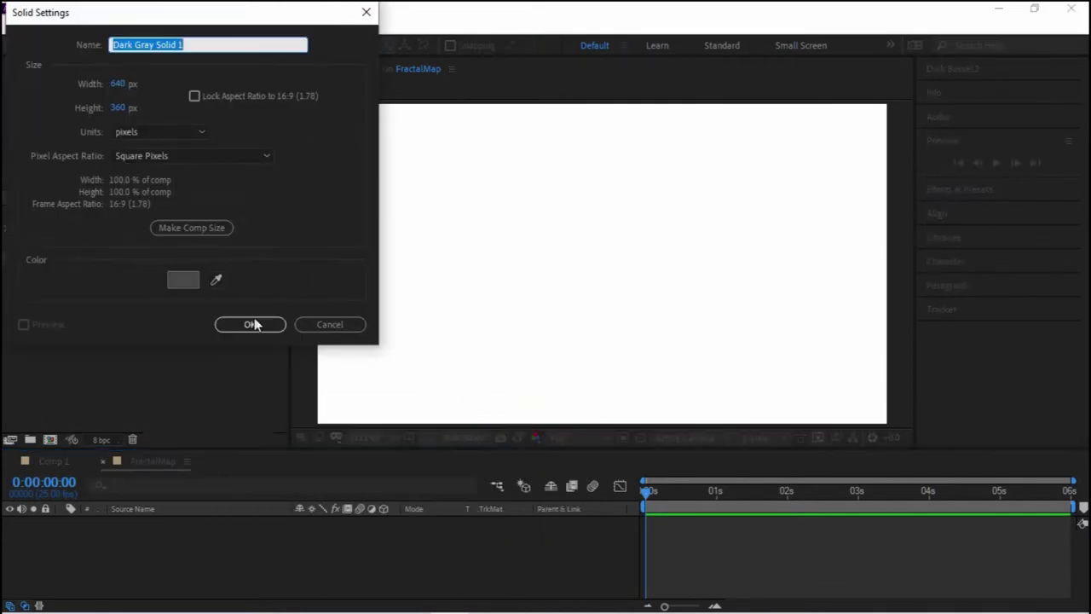
pyautogui.click(183, 279)
pyautogui.write('000000')
pyautogui.click(360, 42)
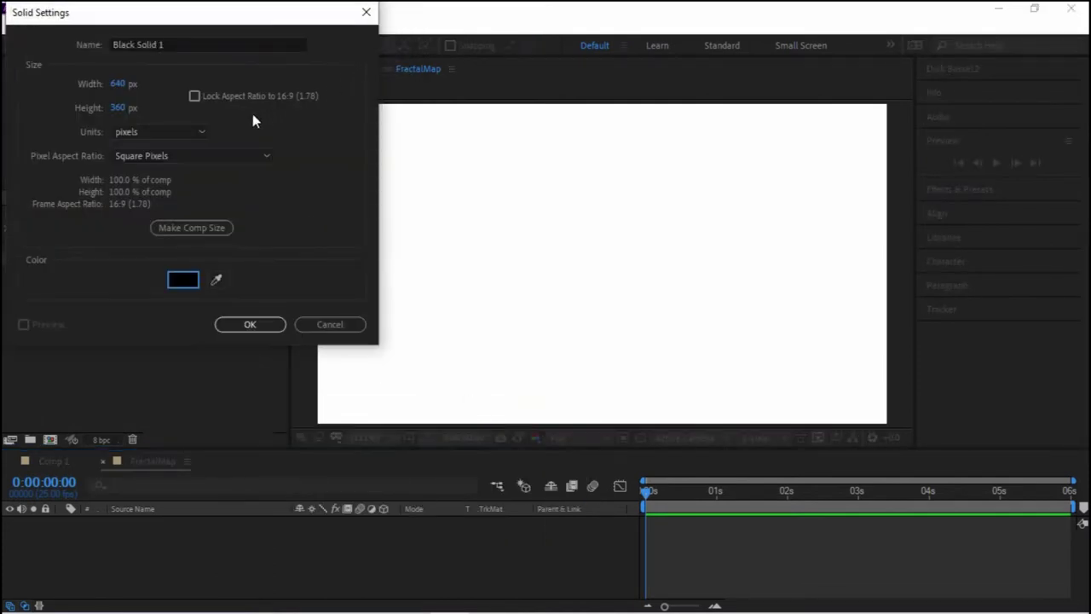
pyautogui.click(268, 328)
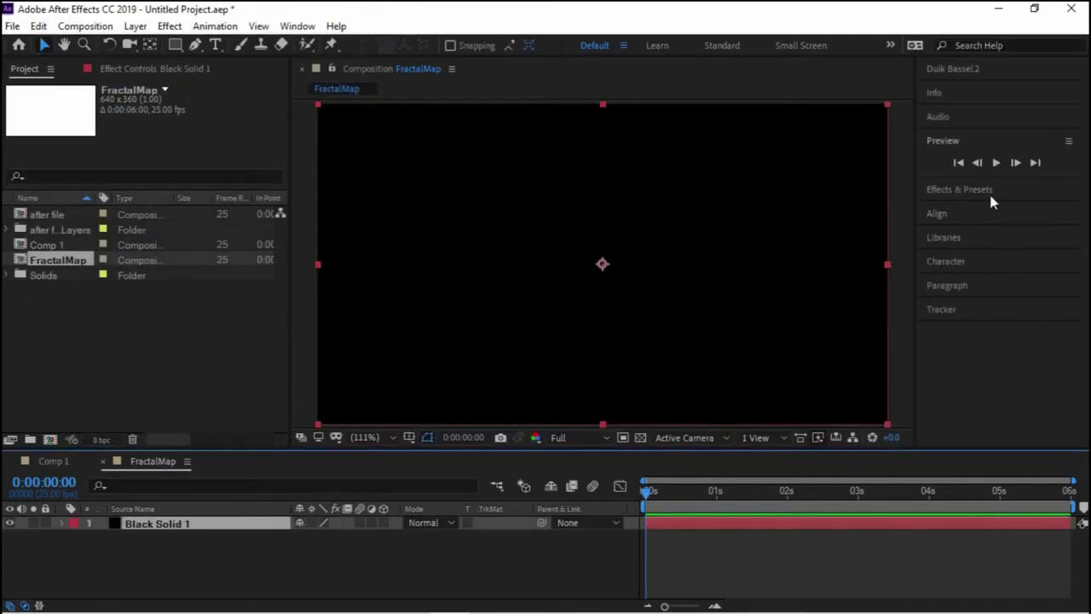
# Search for Fractal Noise and apply it to Black Solid 1
pyautogui.click(985, 191)
pyautogui.click(976, 185)
pyautogui.write('fracta')
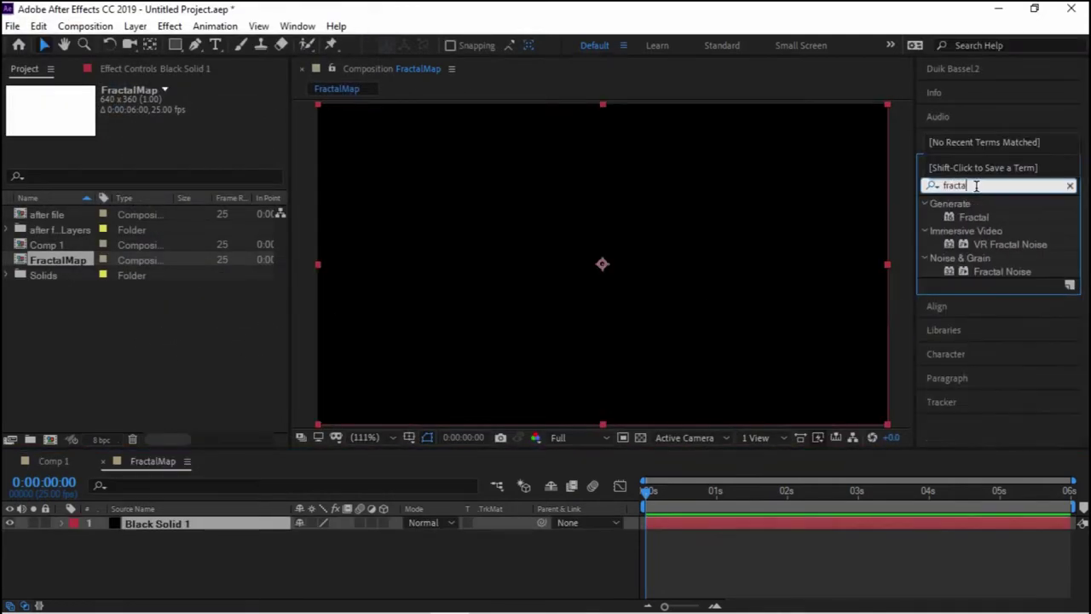
pyautogui.moveTo(991, 267); pyautogui.dragTo(746, 286)
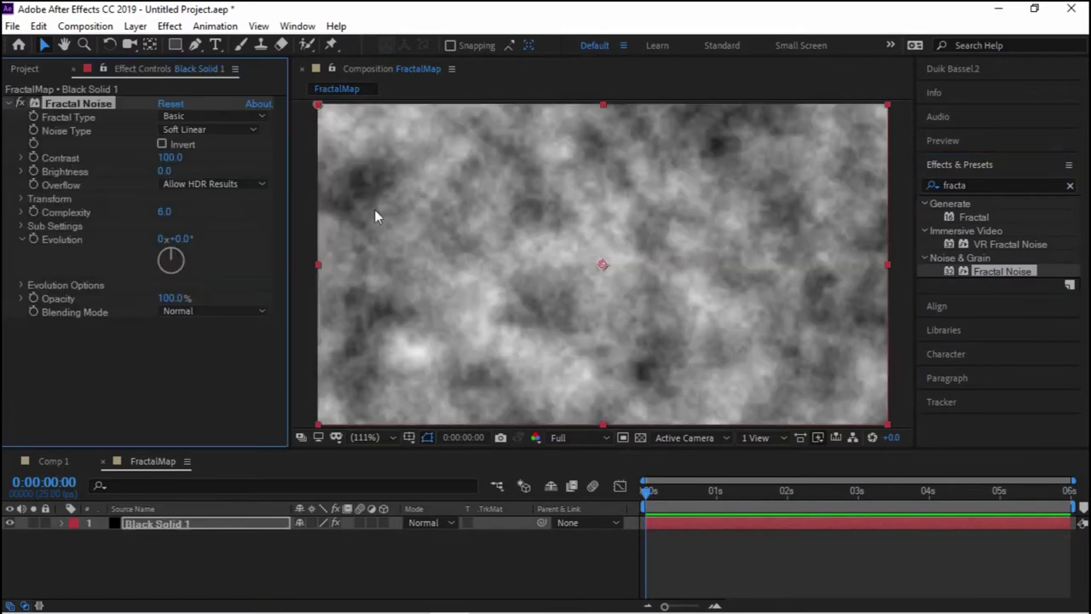
# Set Fractal Type to Dynamic and Brightness to about -30, and add an Offset Turbulence expression
pyautogui.click(217, 116)
pyautogui.click(271, 213)
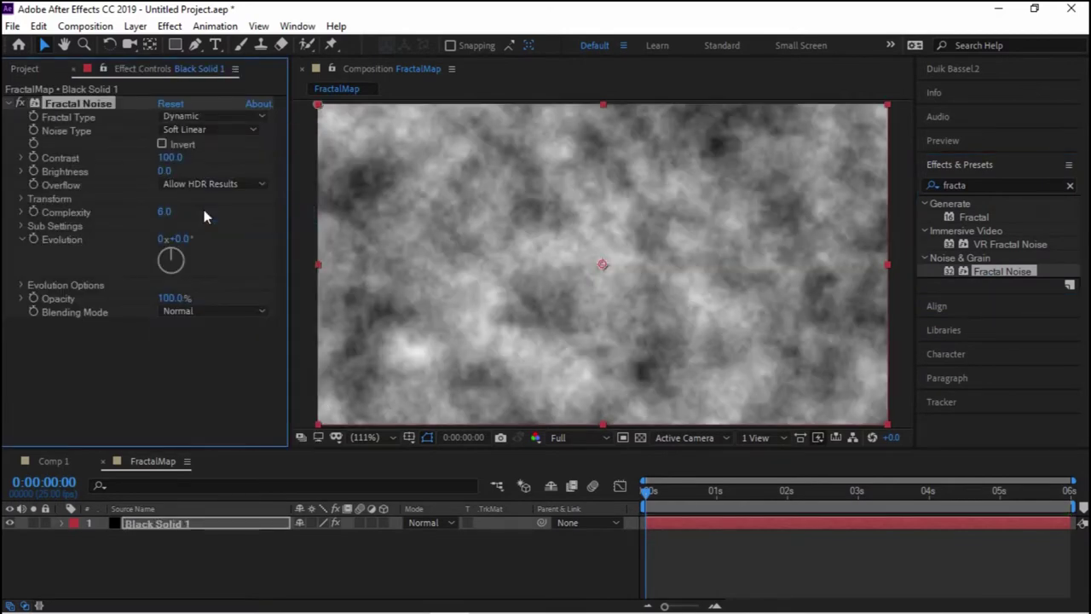
pyautogui.moveTo(163, 171); pyautogui.dragTo(145, 170)
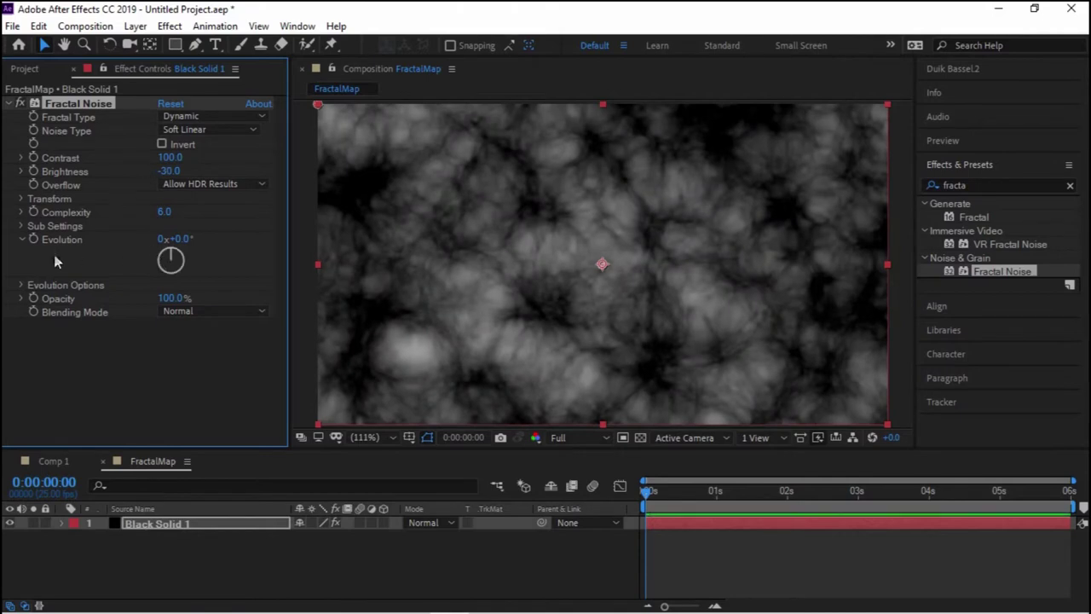
pyautogui.click(21, 199)
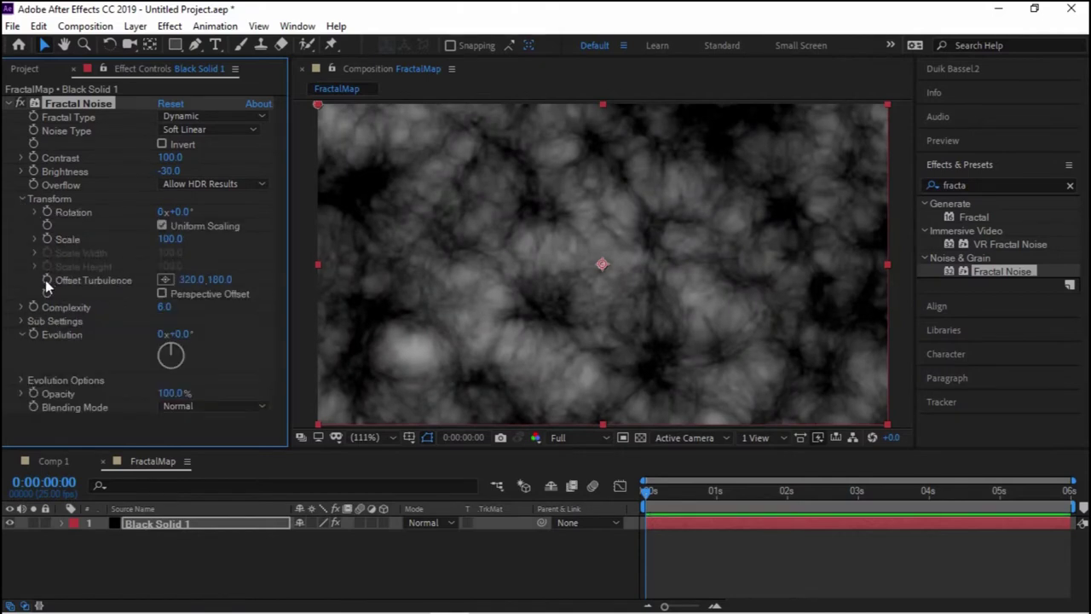
pyautogui.click(34, 240)
pyautogui.keyDown('alt'); pyautogui.click(47, 303); pyautogui.keyUp('alt')
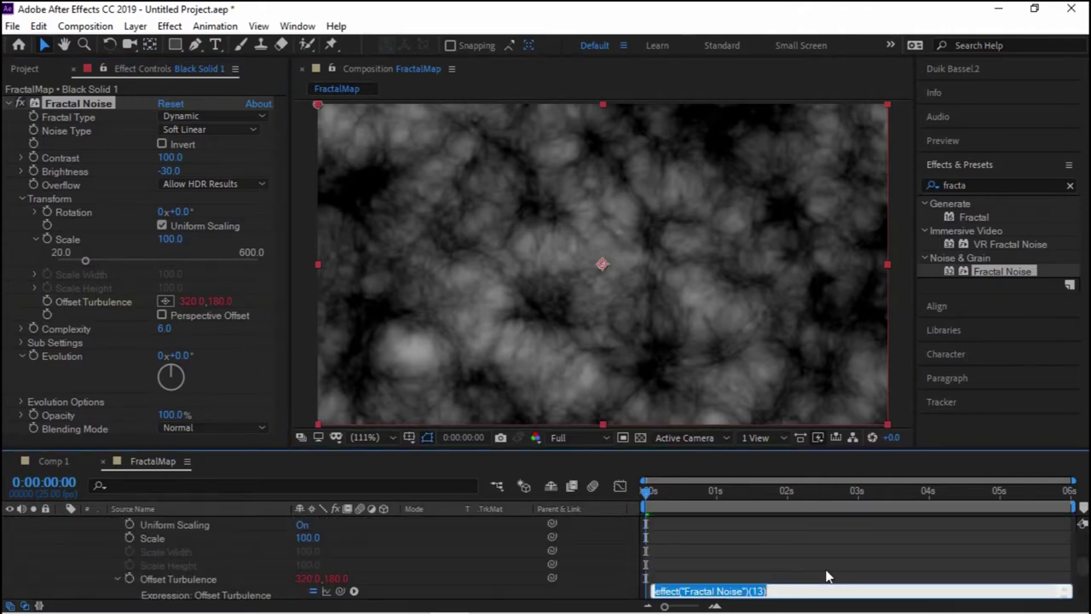
# Loop Offset Turbulence with loopOut("offset"), shifting the noise downward at the 2-second keyframe
pyautogui.write('loopOut("offset");')
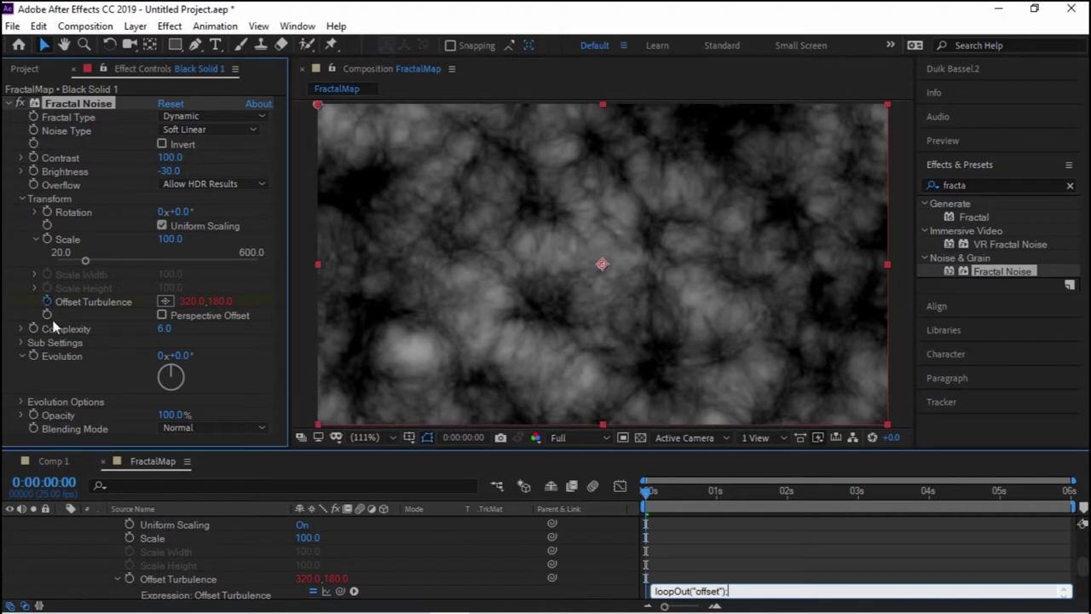
pyautogui.press('KP_Enter')
pyautogui.click(654, 494)
pyautogui.moveTo(666, 498); pyautogui.dragTo(787, 492)
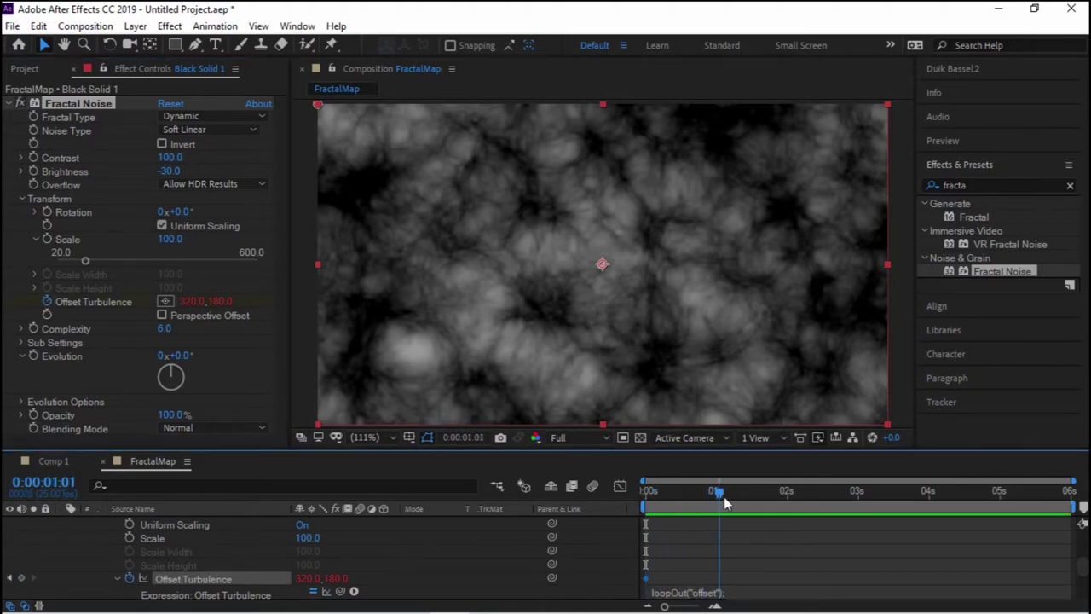
pyautogui.moveTo(602, 266); pyautogui.dragTo(601, 424)
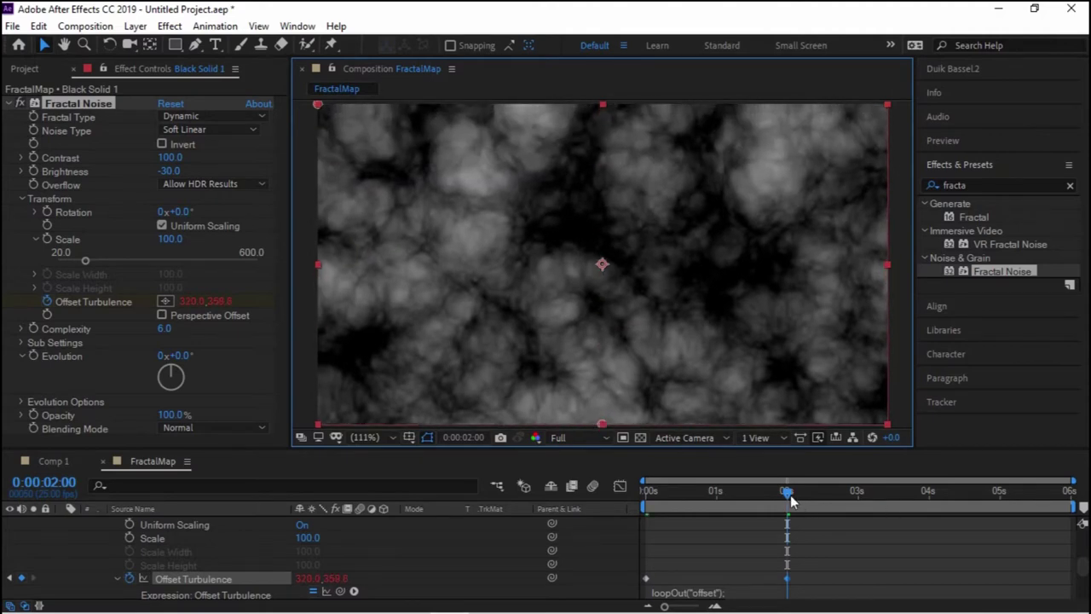
pyautogui.moveTo(788, 498); pyautogui.dragTo(646, 503)
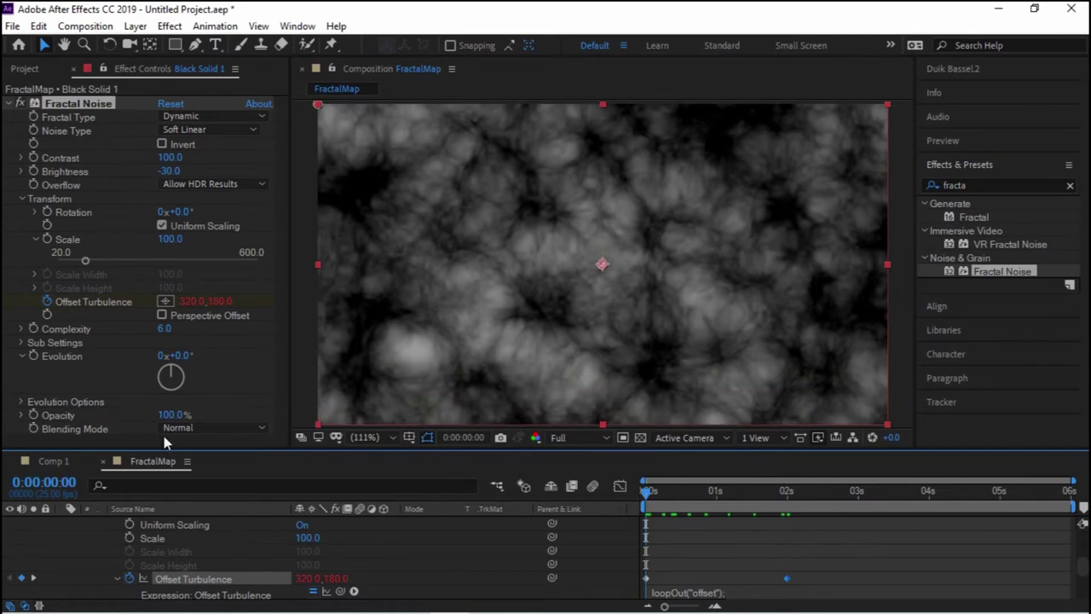
# Drive Evolution with a time*400 expression, preview the noise, and return to Comp 1
pyautogui.keyDown('alt'); pyautogui.click(33, 357); pyautogui.keyUp('alt')
pyautogui.write('time*400')
pyautogui.press('KP_Enter')
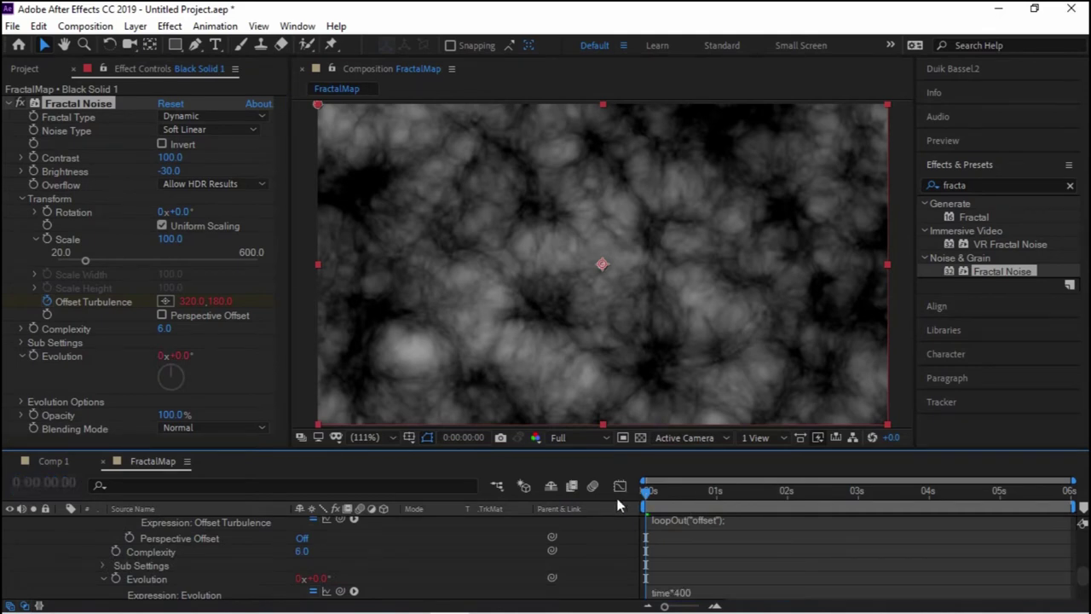
pyautogui.press('space')
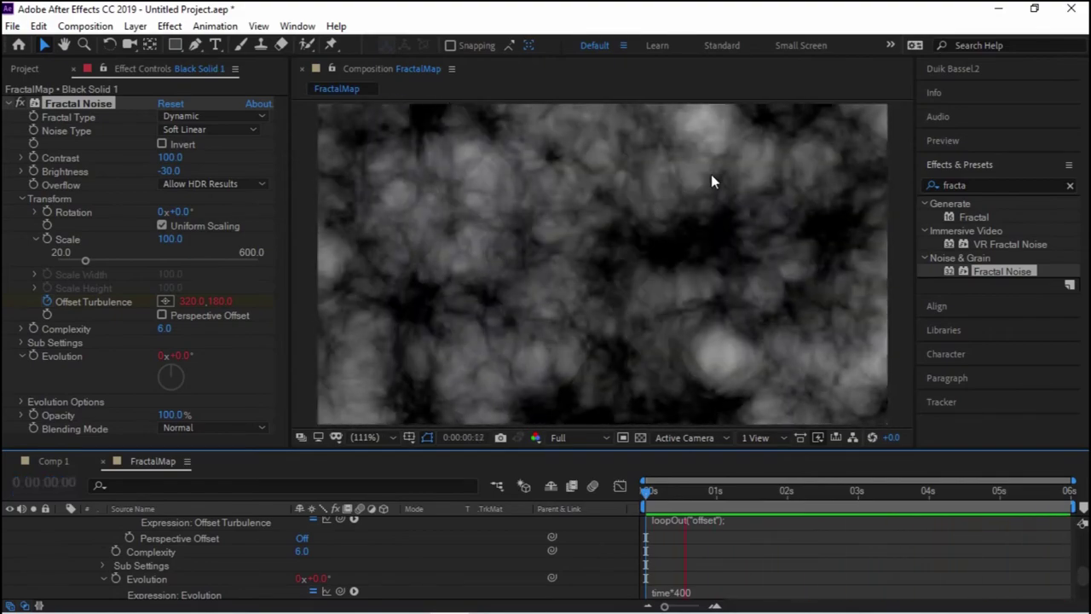
pyautogui.press('space')
pyautogui.click(53, 460)
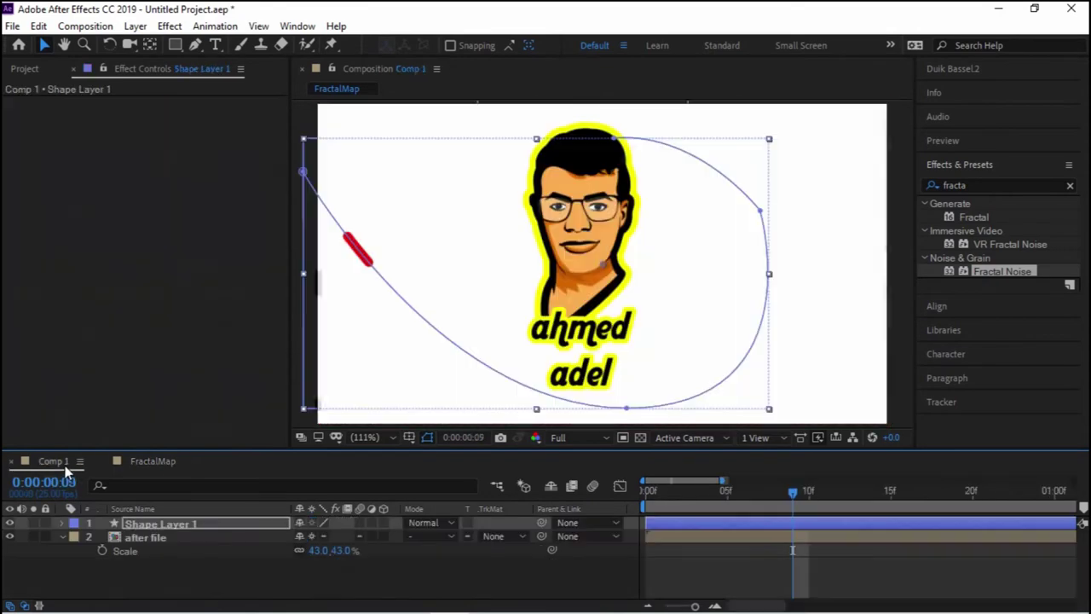
# Add the FractalMap comp to Comp 1 as a hidden layer
pyautogui.click(25, 69)
pyautogui.moveTo(58, 260); pyautogui.dragTo(174, 563)
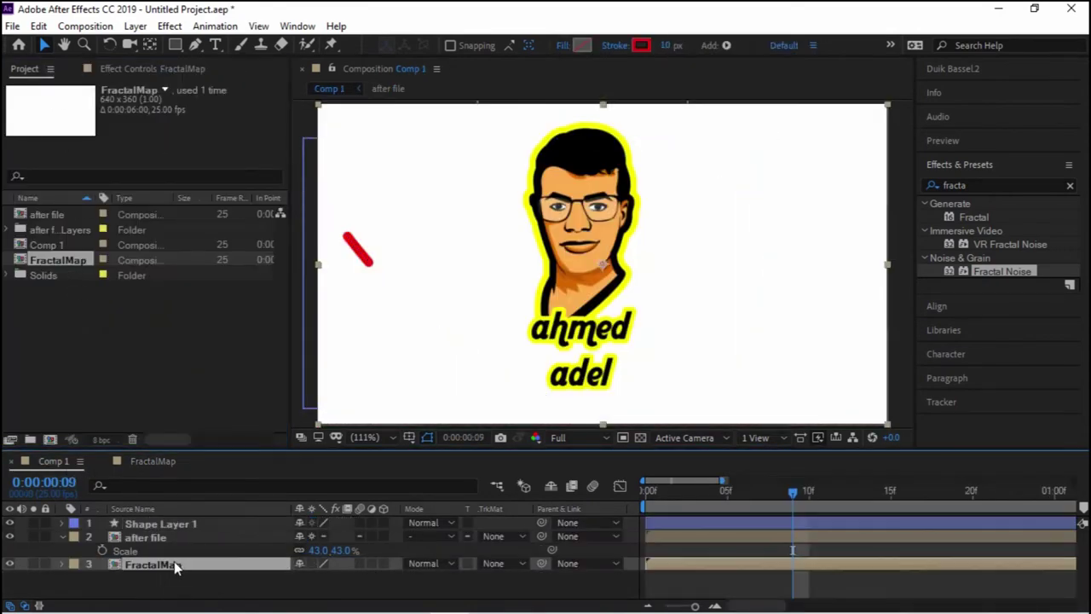
pyautogui.click(10, 563)
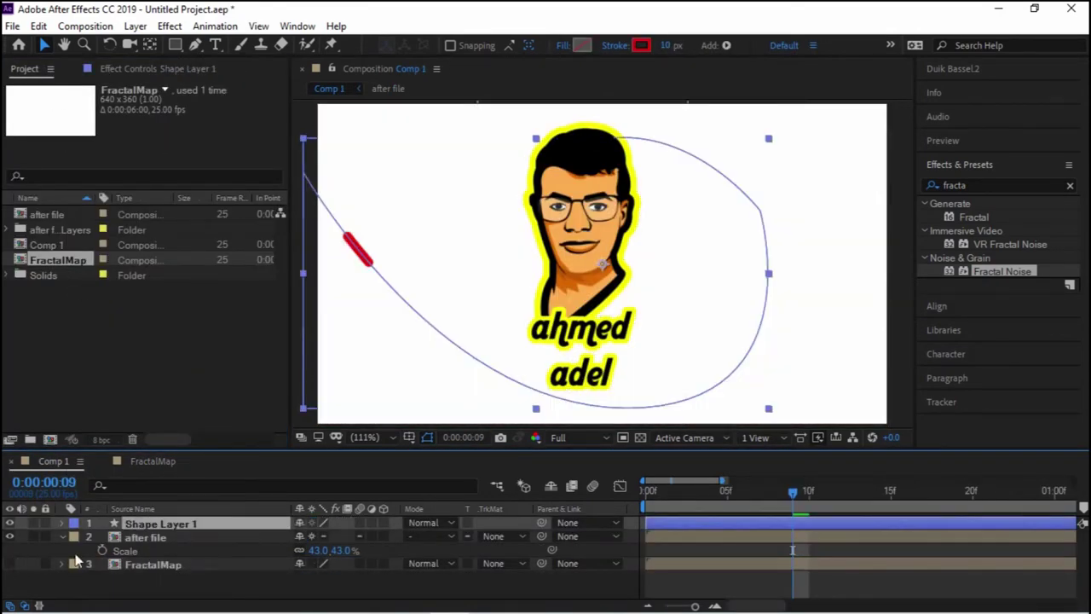
# Apply Displacement Map to Shape Layer 1 with FractalMap as the displacement layer, checking the stroke
pyautogui.click(971, 185)
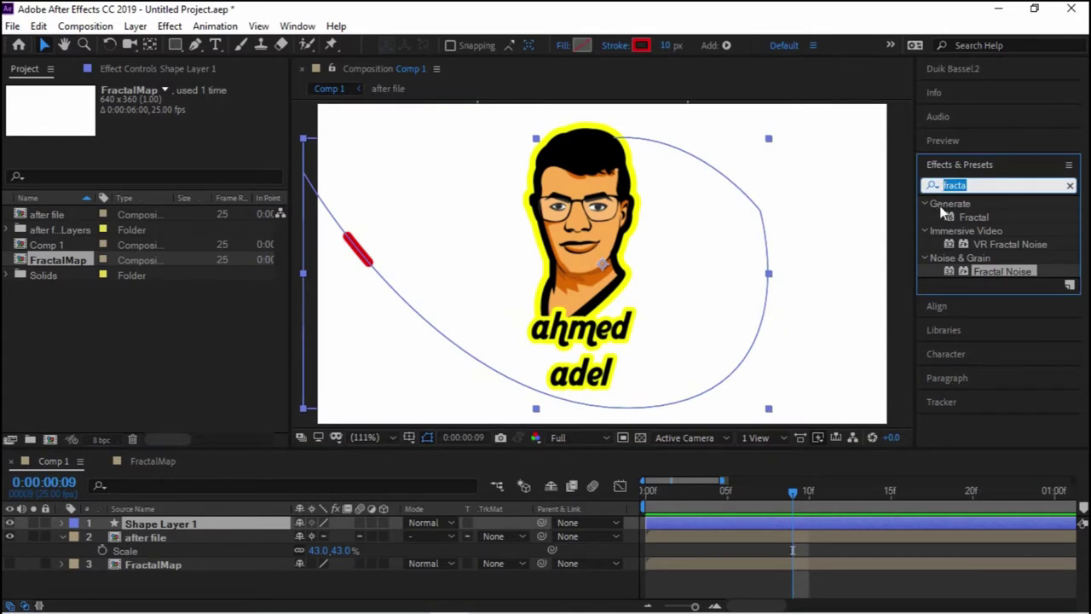
pyautogui.write('dispal')
pyautogui.press('BackSpace')
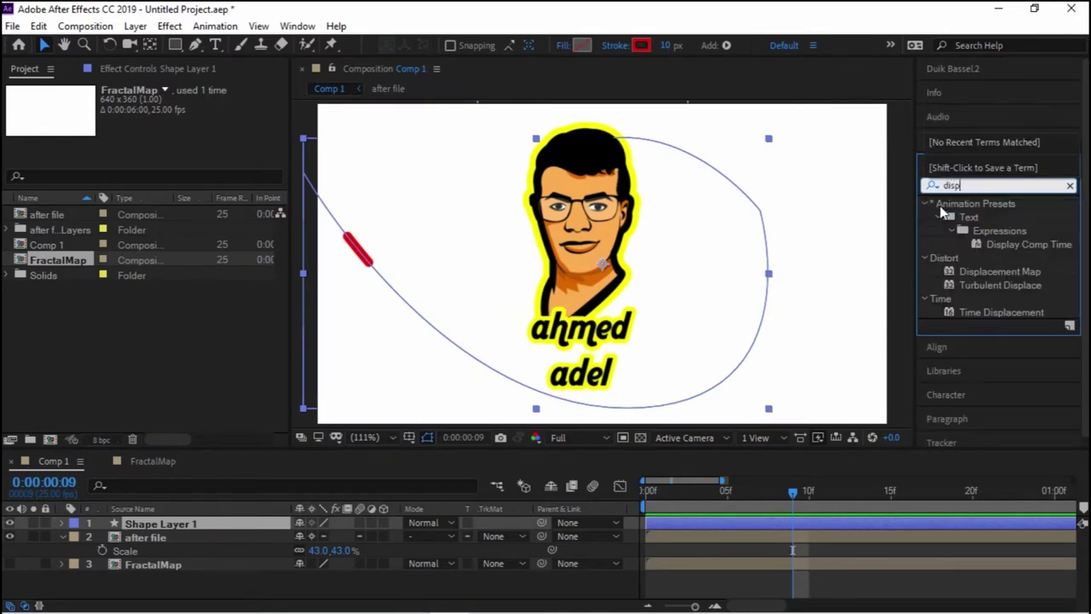
pyautogui.moveTo(981, 271); pyautogui.dragTo(162, 528)
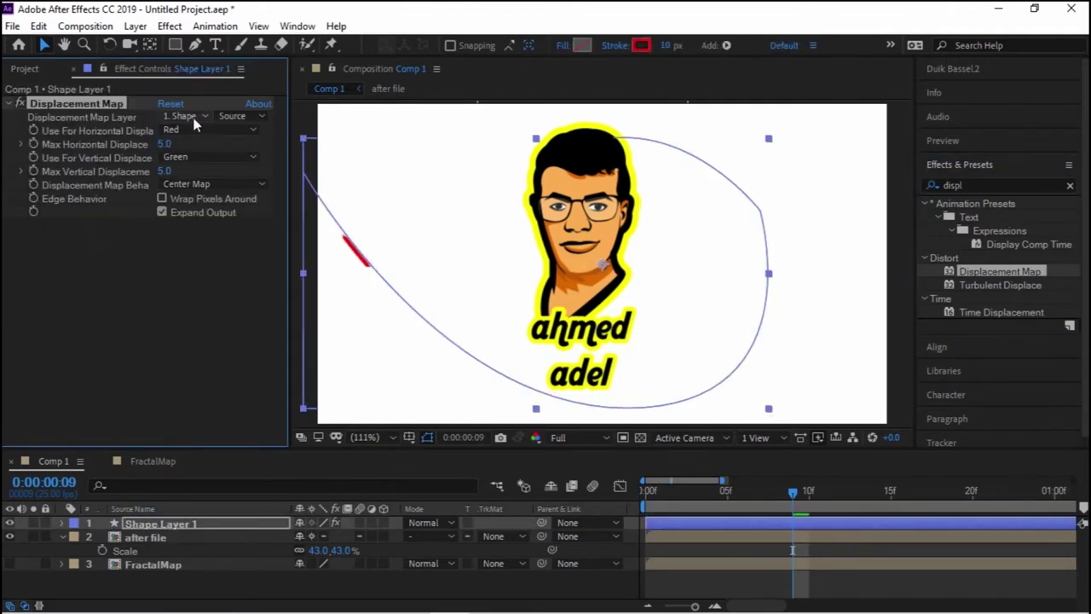
pyautogui.click(183, 116)
pyautogui.click(218, 191)
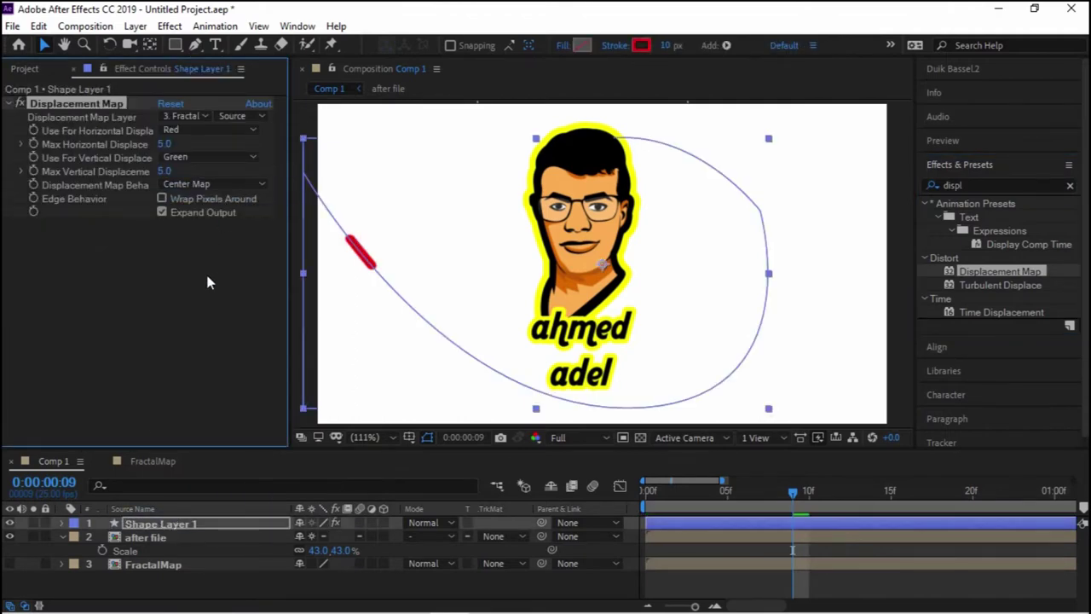
pyautogui.moveTo(793, 493); pyautogui.dragTo(856, 498)
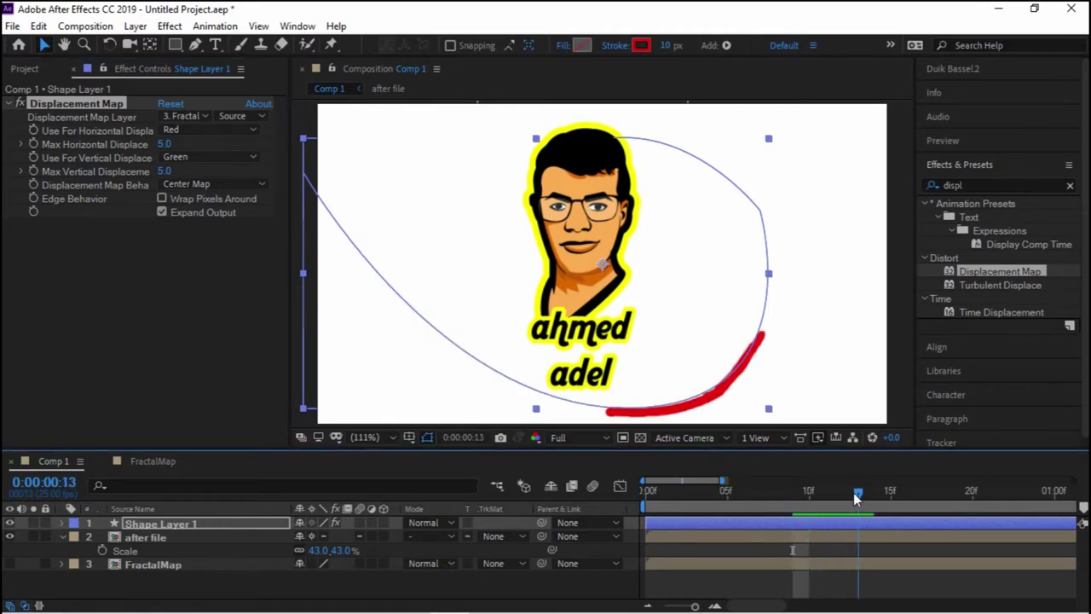
pyautogui.moveTo(868, 497)
pyautogui.mouseDown()
pyautogui.moveTo(970, 496)
pyautogui.moveTo(619, 493)
pyautogui.mouseUp()
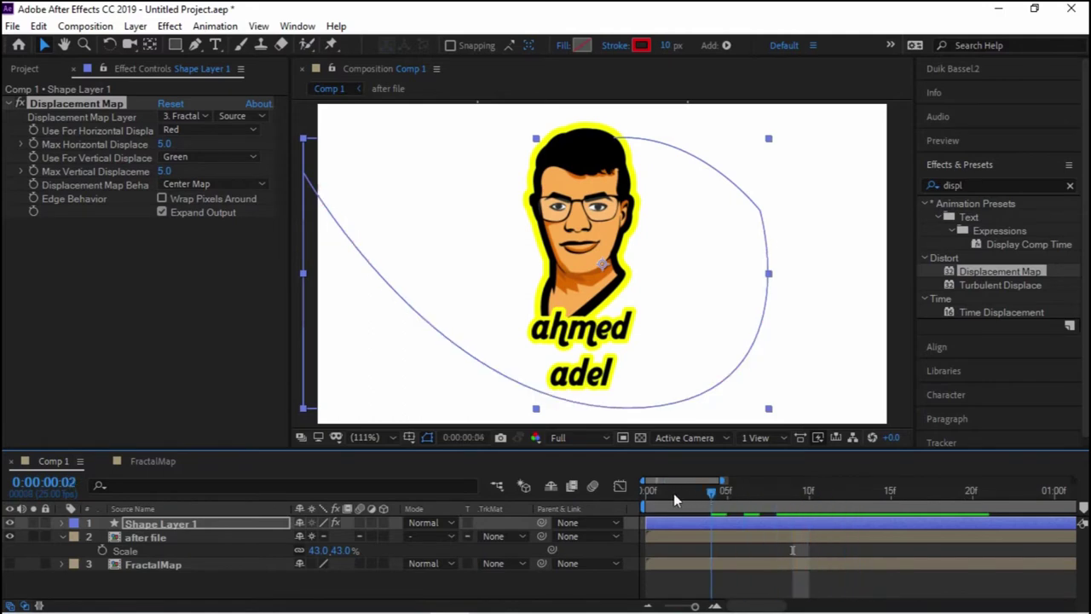
# Preview the stroke, then set Max Horizontal Displacement to 1 and Max Vertical Displacement to 13
pyautogui.click(421, 357)
pyautogui.press('space')
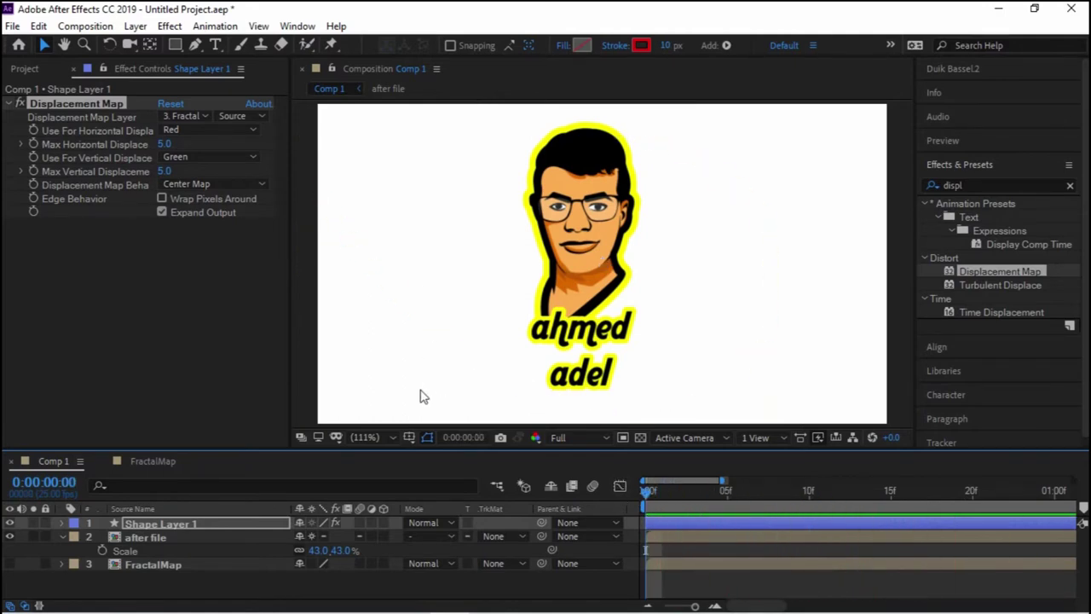
pyautogui.press('space')
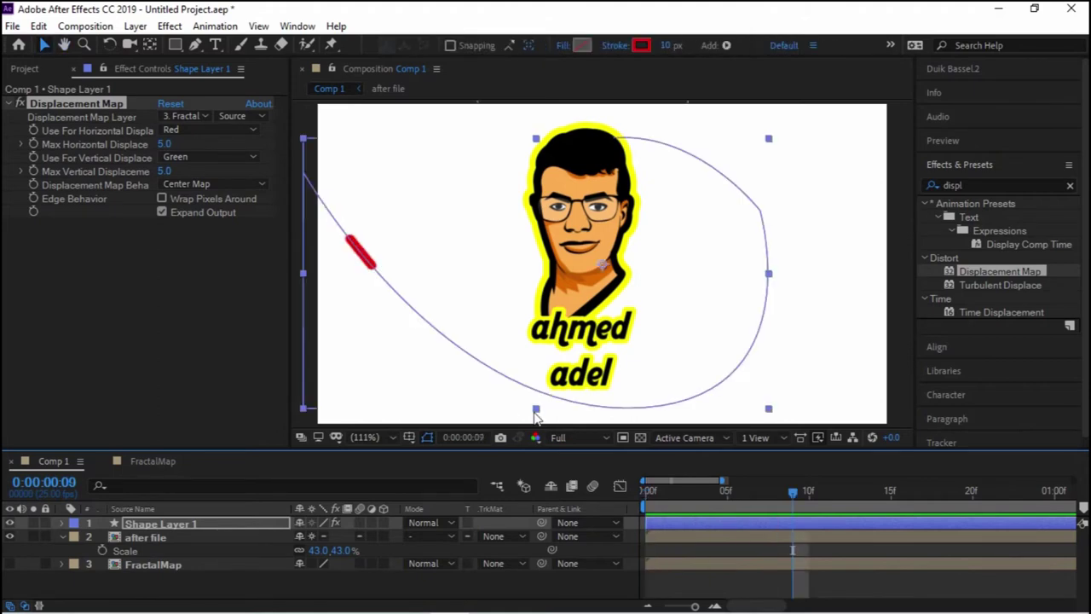
pyautogui.click(164, 144)
pyautogui.write('1')
pyautogui.press('Tab')
pyautogui.write('13')
pyautogui.click(178, 269)
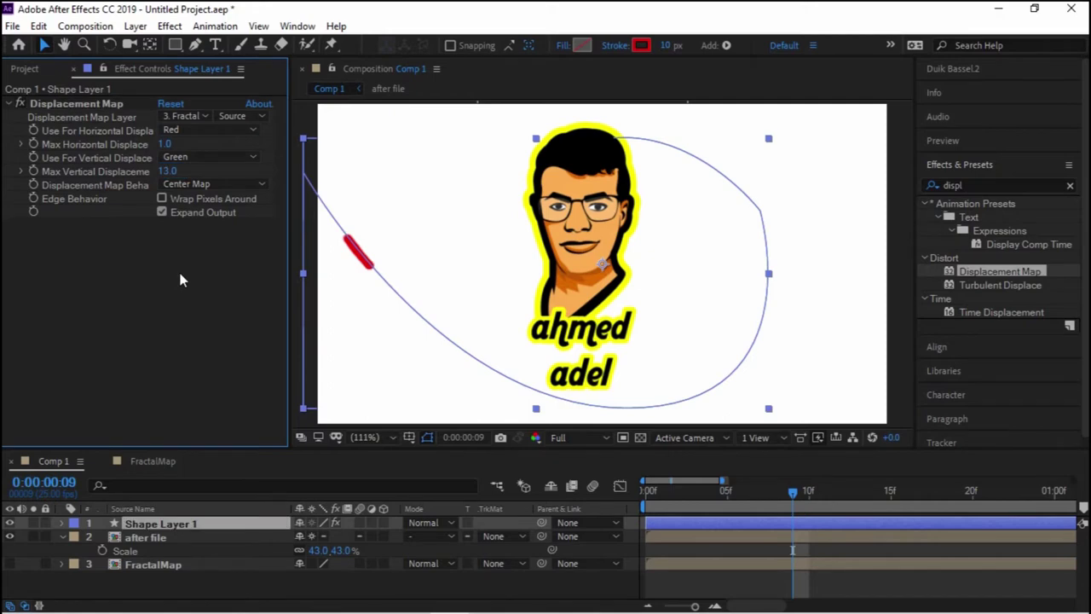
pyautogui.moveTo(791, 497); pyautogui.dragTo(957, 516)
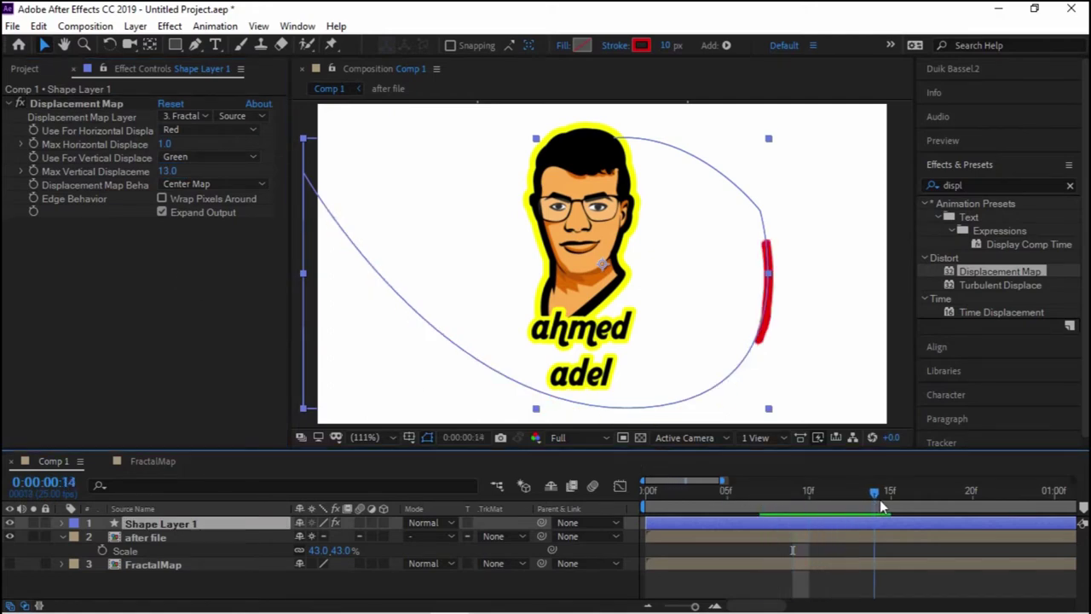
pyautogui.press('space')
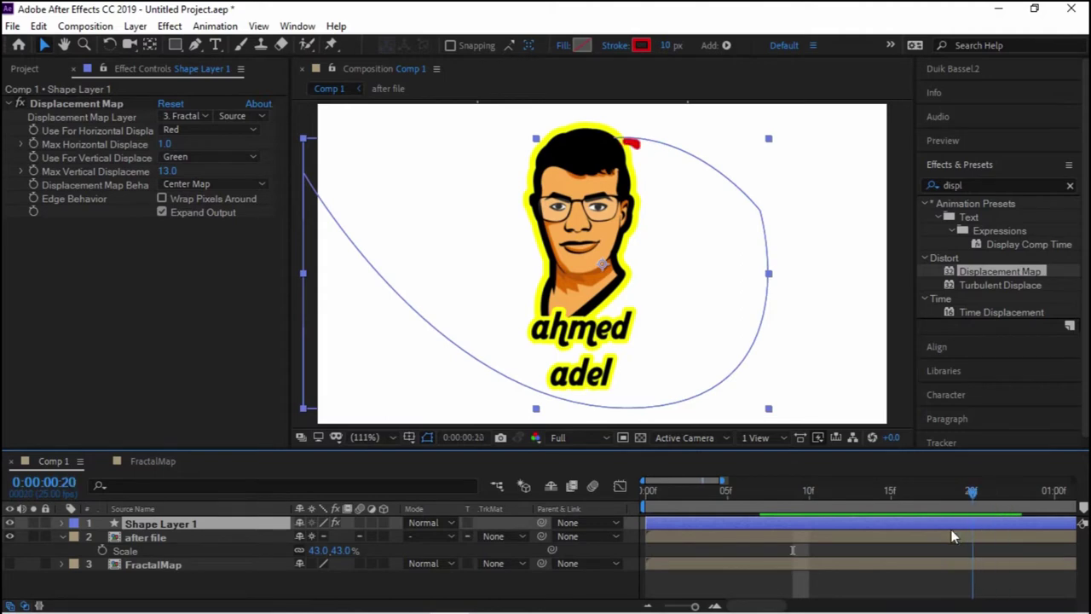
pyautogui.click(801, 592)
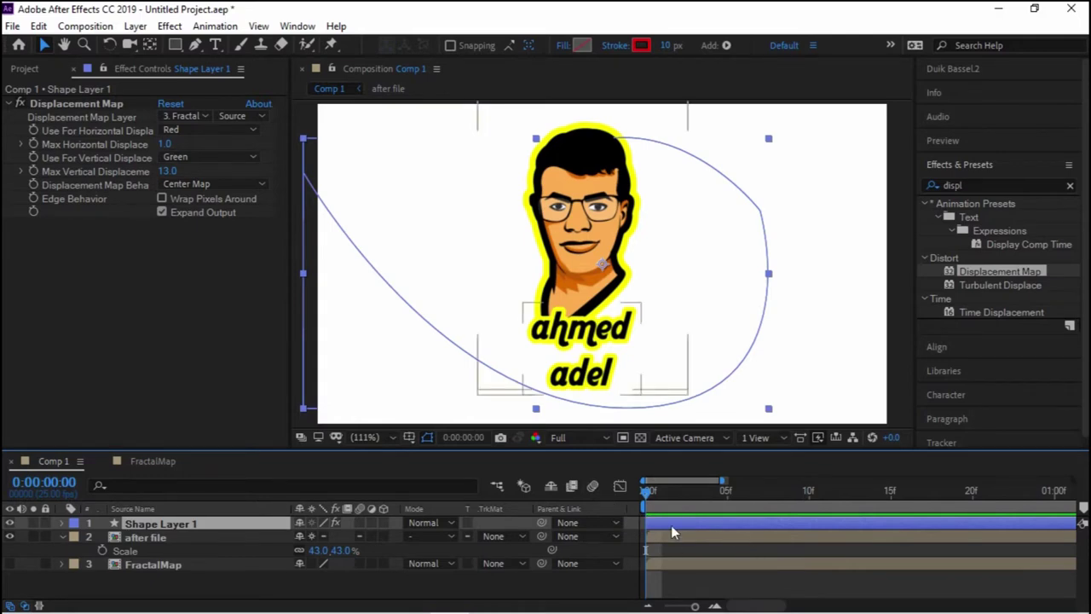
pyautogui.click(992, 284)
pyautogui.moveTo(993, 285); pyautogui.dragTo(85, 296)
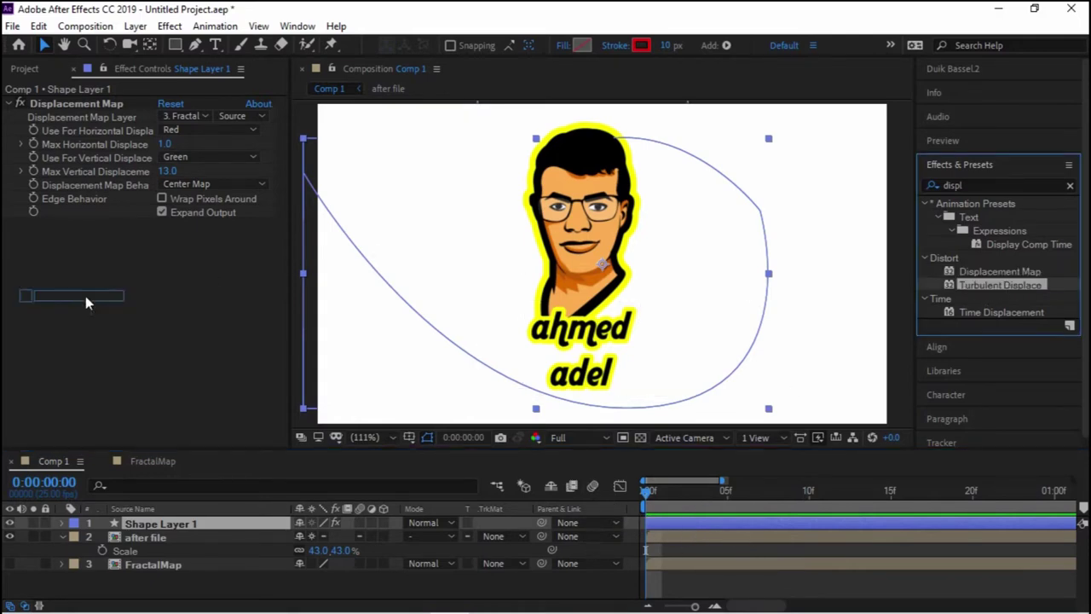
# Give Shape Layer 1 Turbulent Displace with Amount 17 and Size 33, then preview from frame 0
pyautogui.click(679, 493)
pyautogui.press('space')
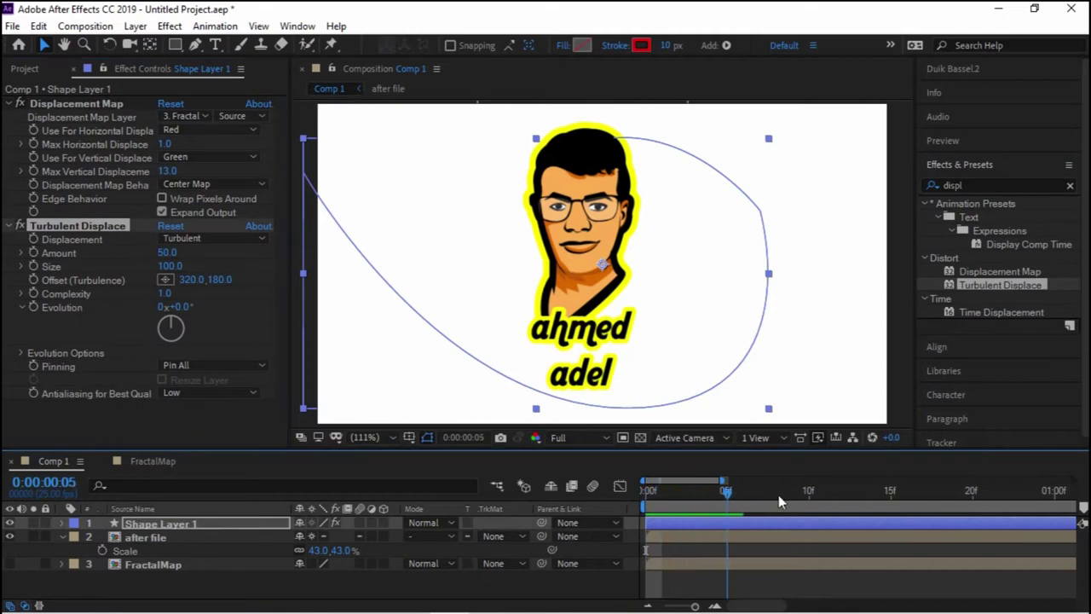
pyautogui.moveTo(171, 258); pyautogui.dragTo(116, 267)
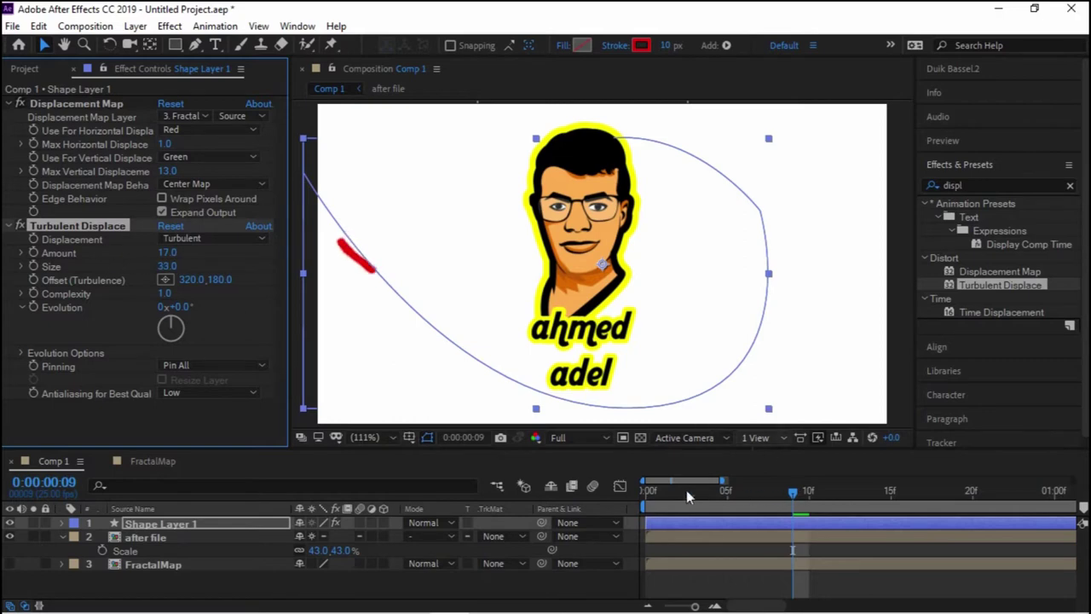
pyautogui.click(648, 492)
pyautogui.press('space')
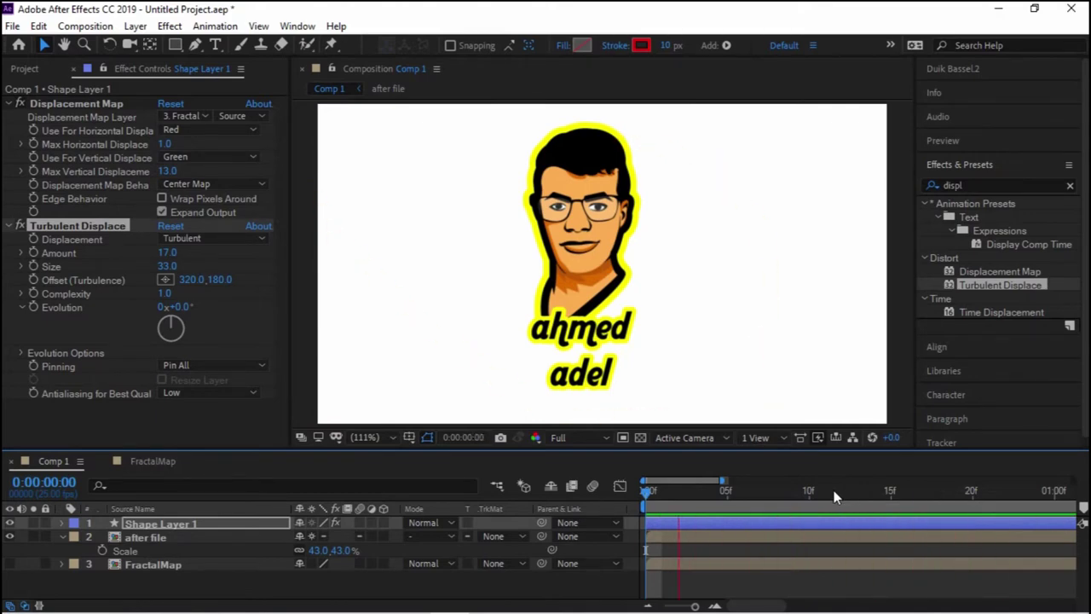
pyautogui.moveTo(648, 491); pyautogui.dragTo(888, 488)
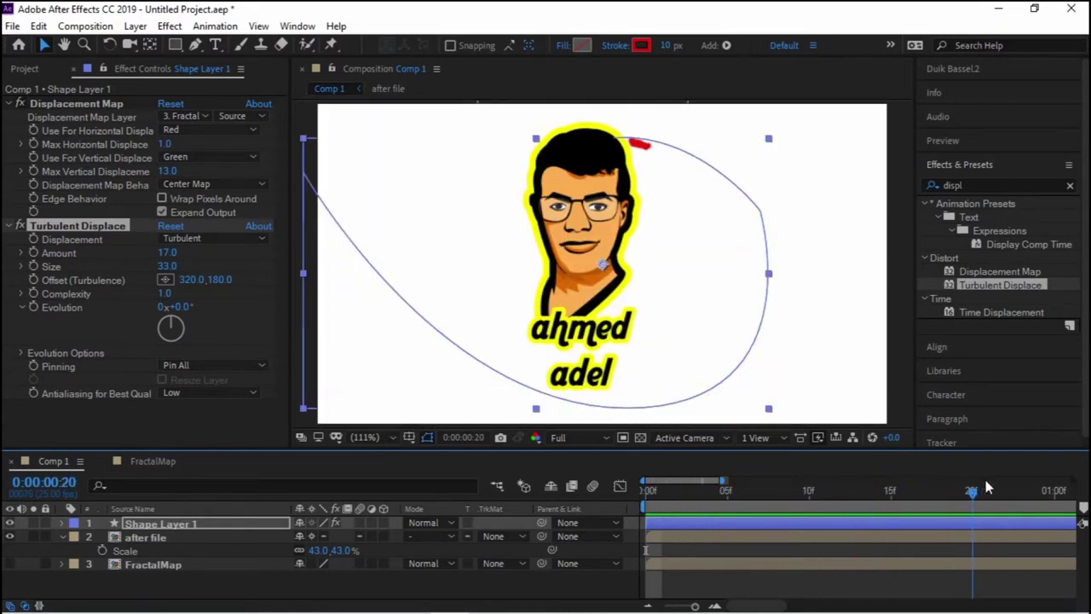
pyautogui.moveTo(888, 488)
pyautogui.mouseDown()
pyautogui.moveTo(711, 490)
pyautogui.moveTo(625, 506)
pyautogui.mouseUp()
# Apply the Roughen Edges effect to the red stroke layer
pyautogui.click(955, 185)
pyautogui.write('ro')
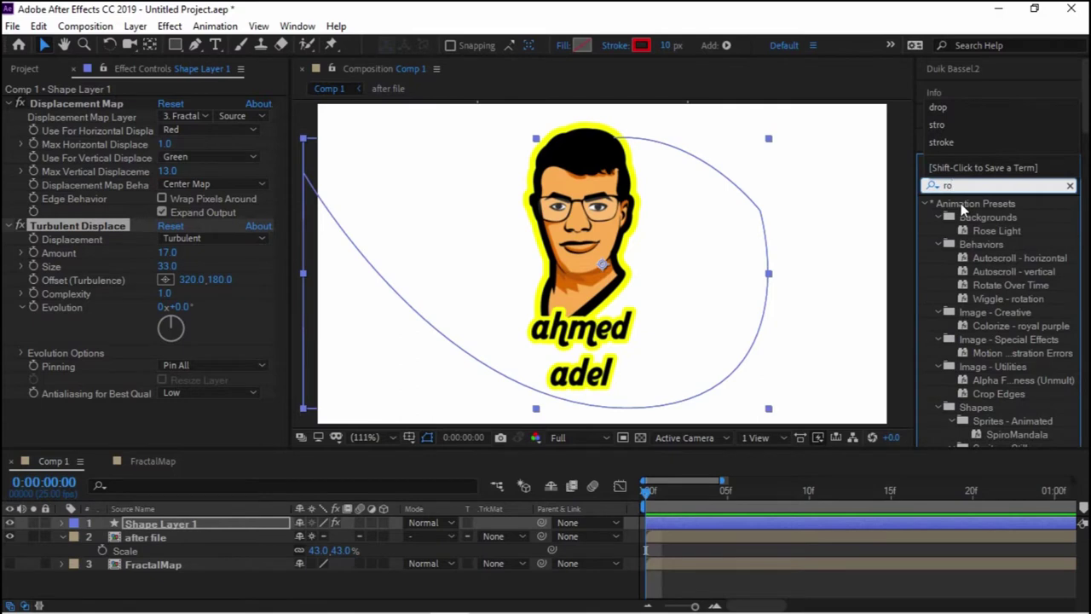
pyautogui.write('ugh')
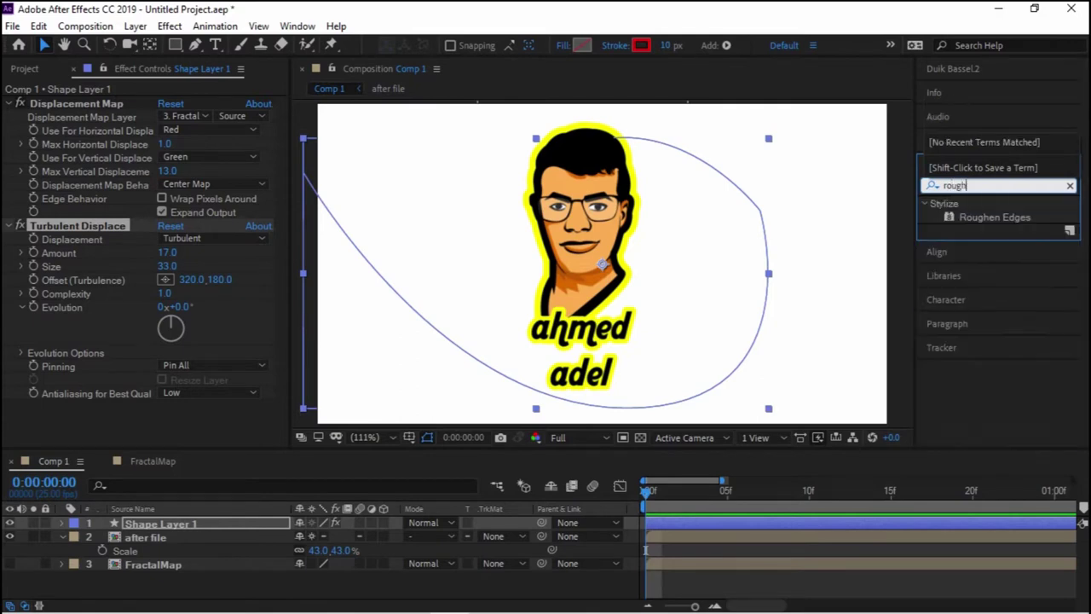
pyautogui.click(961, 217)
pyautogui.moveTo(144, 419); pyautogui.dragTo(144, 419)
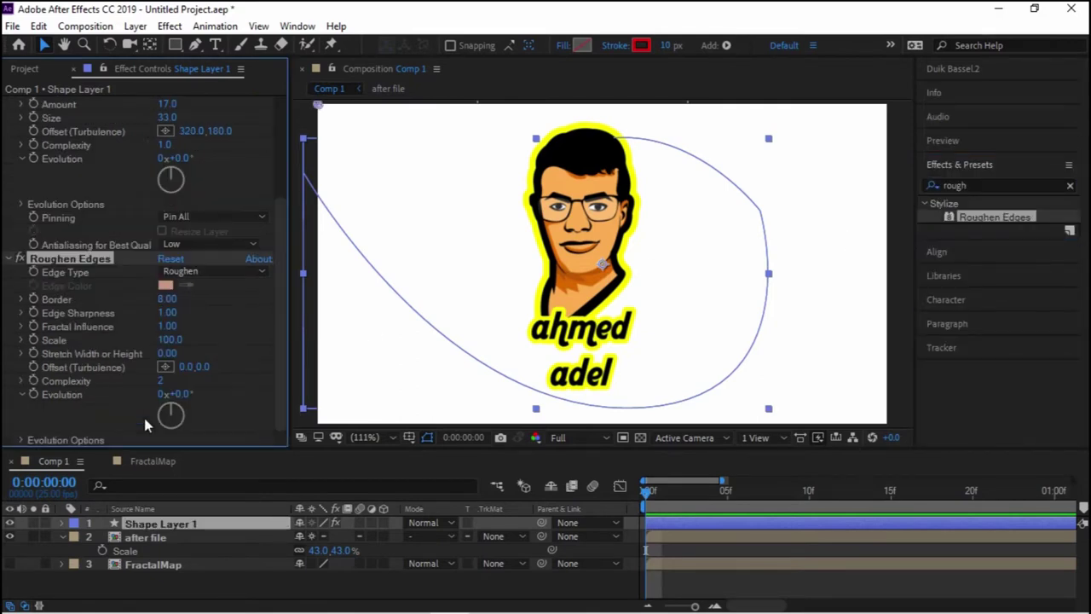
# Raise Edge Sharpness to 1.34 with Edge Type left at Roughen, then preview from the start
pyautogui.moveTo(646, 499); pyautogui.dragTo(825, 498)
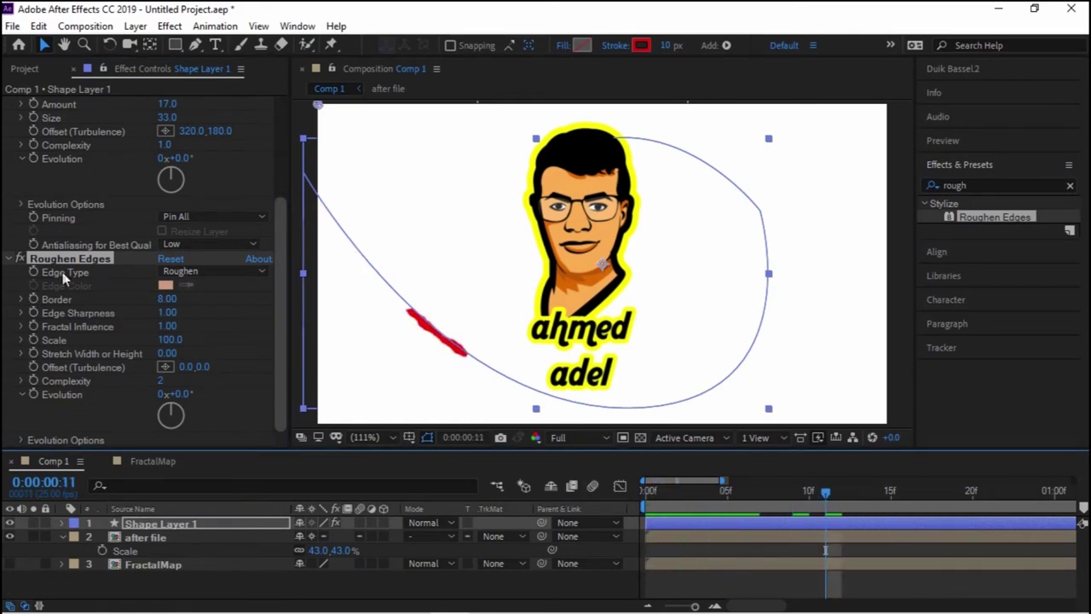
pyautogui.click(168, 293)
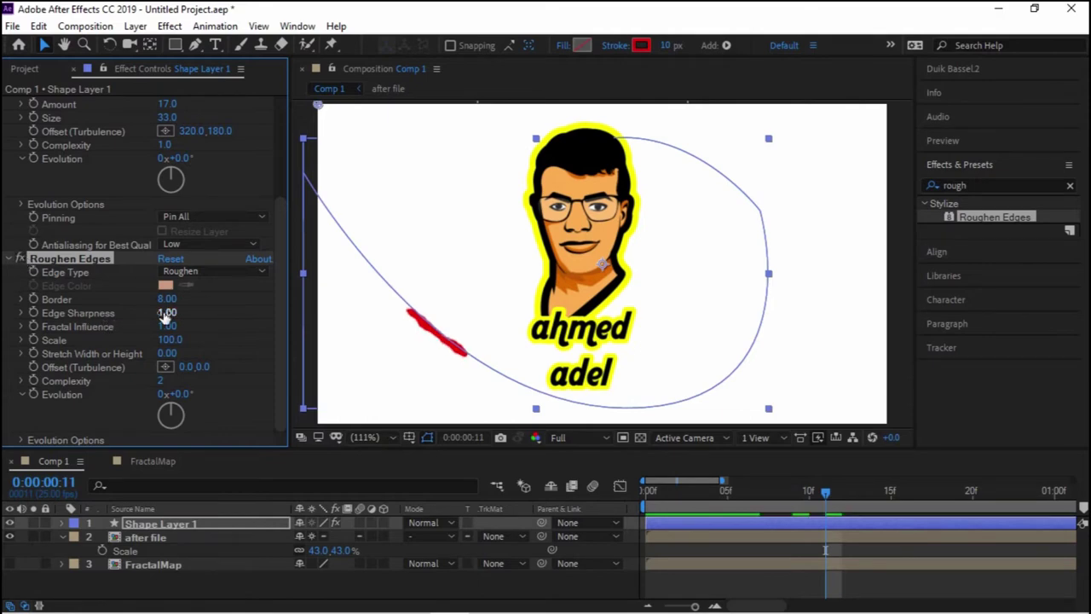
pyautogui.moveTo(171, 313); pyautogui.dragTo(183, 313)
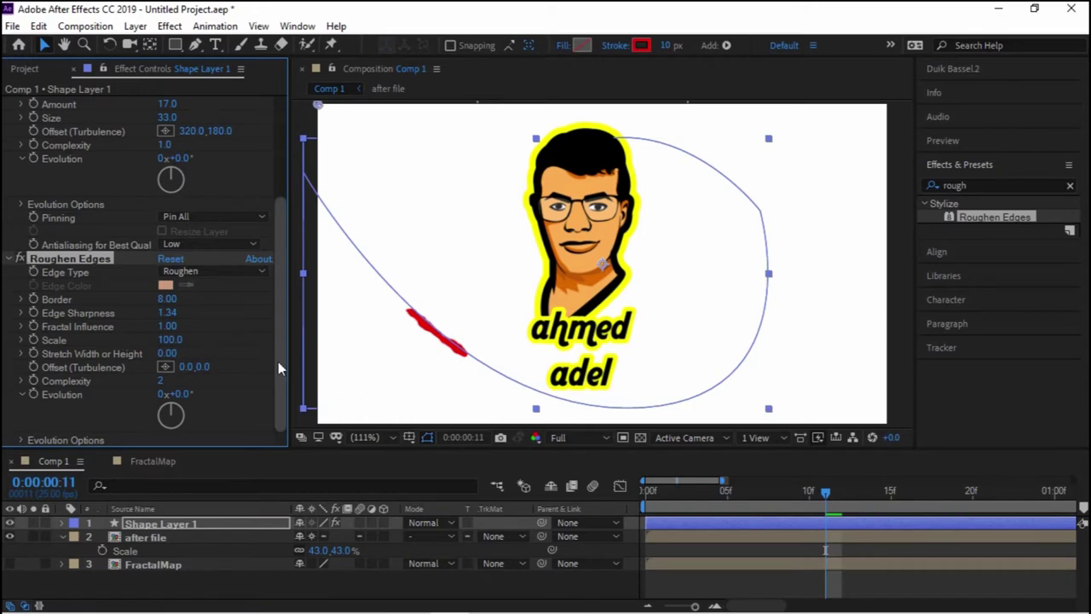
pyautogui.click(182, 275)
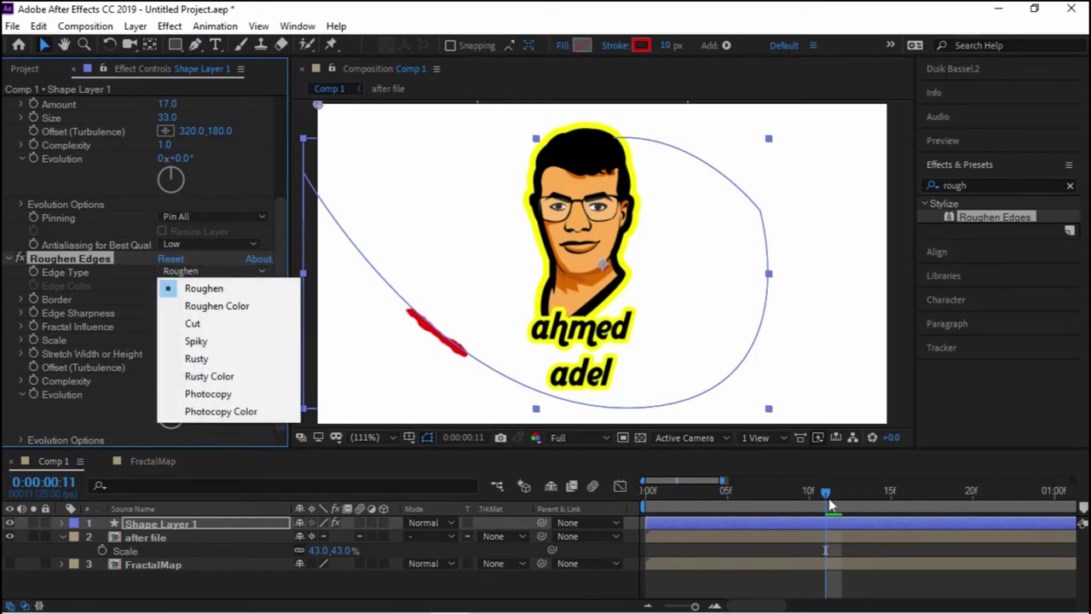
pyautogui.moveTo(840, 503); pyautogui.dragTo(629, 500)
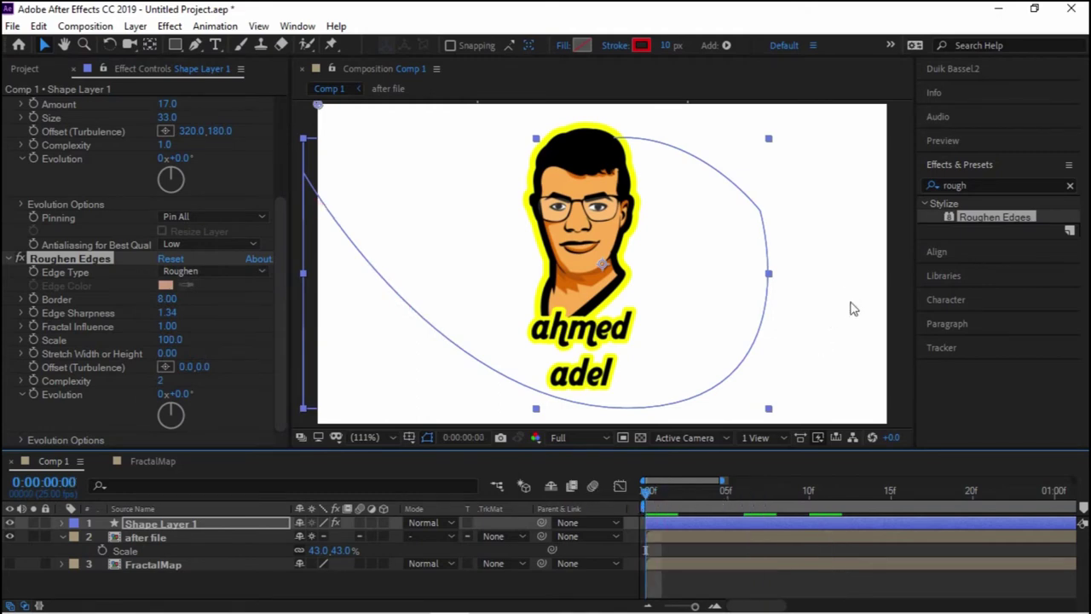
pyautogui.press('space')
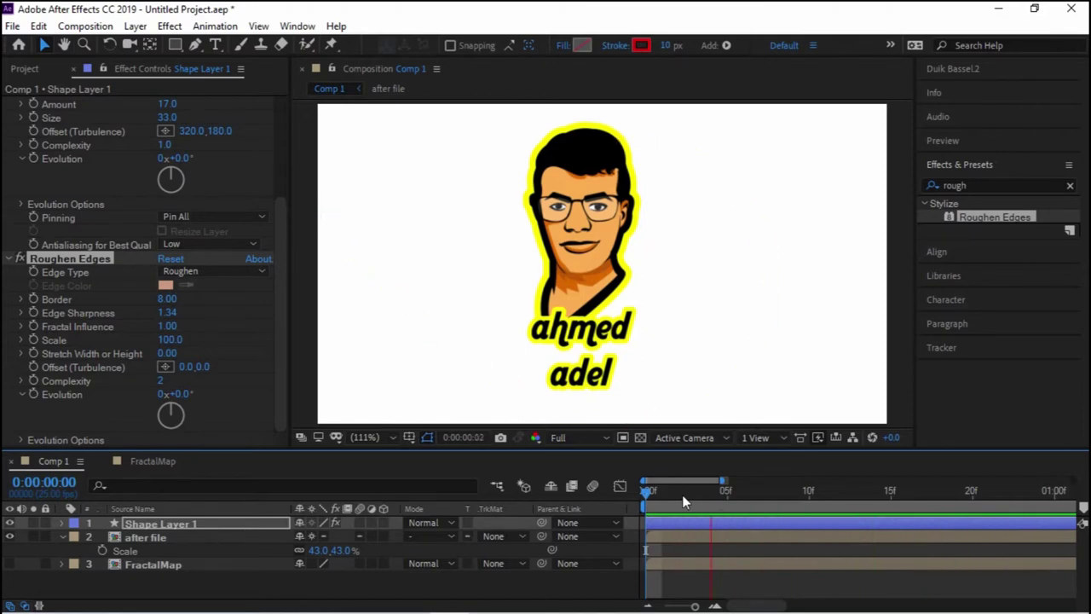
pyautogui.click(678, 493)
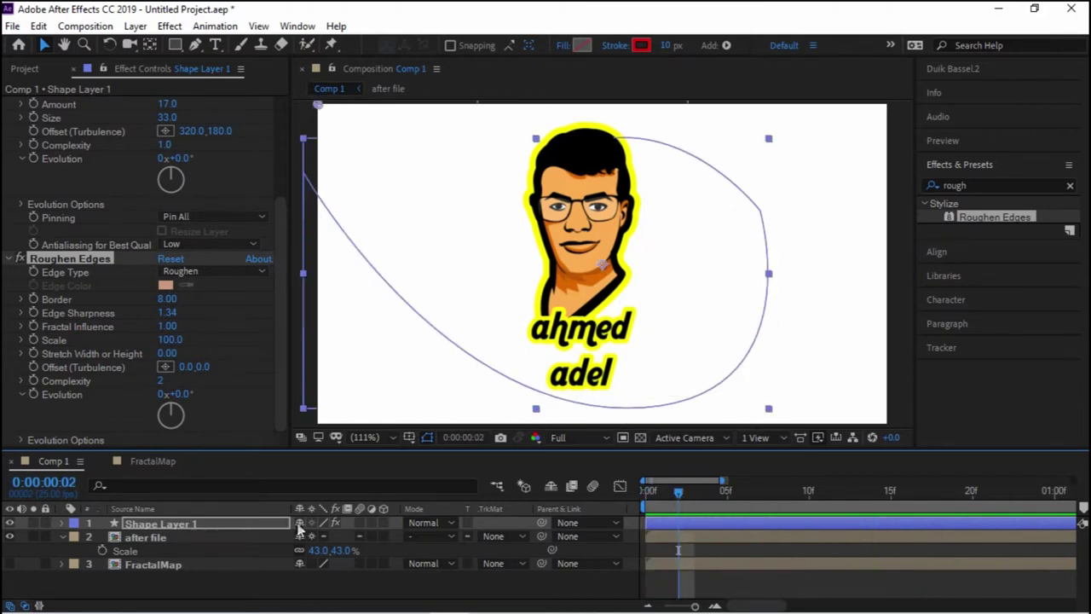
# Duplicate the red stroke layer three times with Ctrl+D, staggering each copy's start by one frame
pyautogui.click(206, 523)
pyautogui.hotkey('ctrl', 'd')
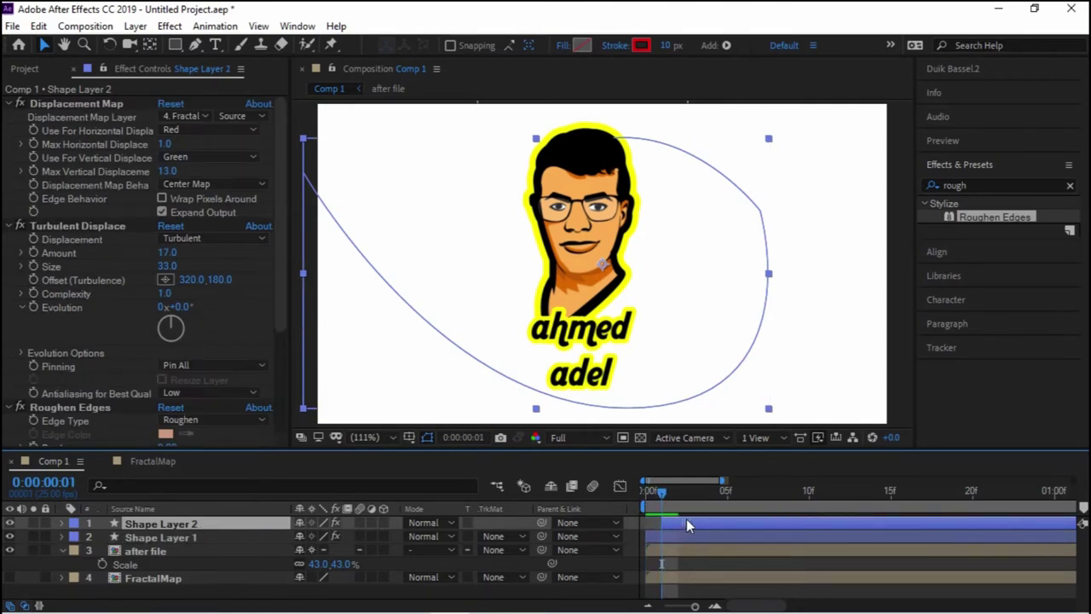
pyautogui.moveTo(662, 490); pyautogui.dragTo(678, 491)
pyautogui.hotkey('ctrl', 'd')
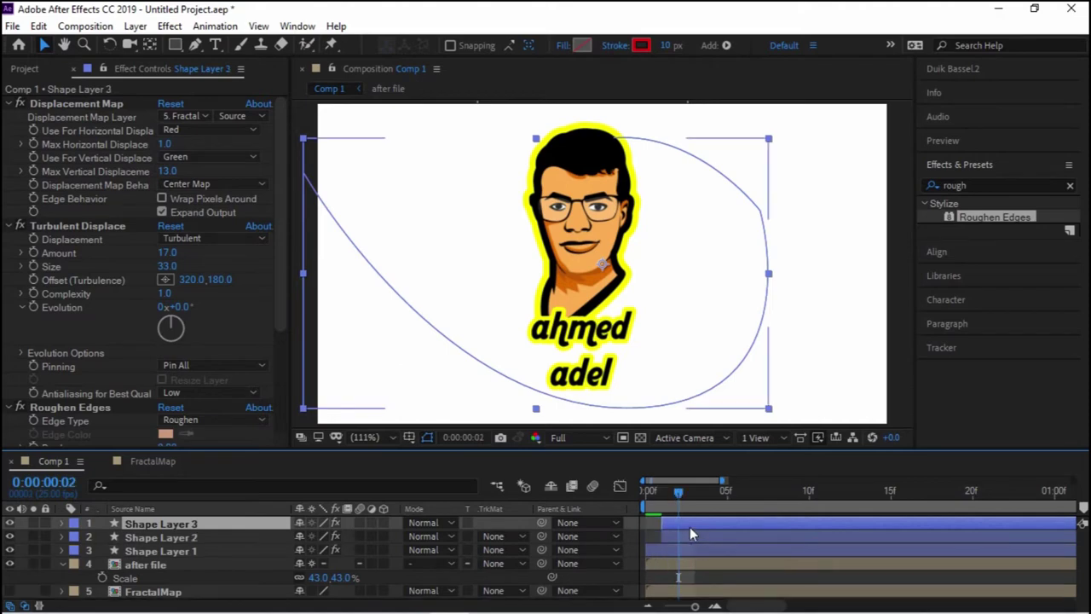
pyautogui.hotkey('ctrl', 'd')
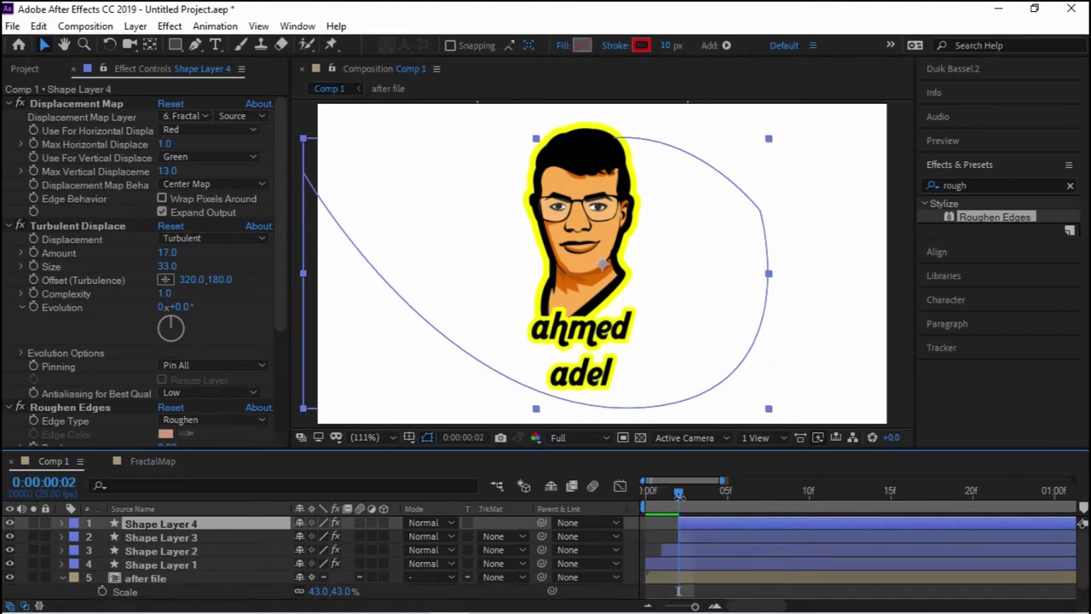
pyautogui.moveTo(679, 492); pyautogui.dragTo(695, 492)
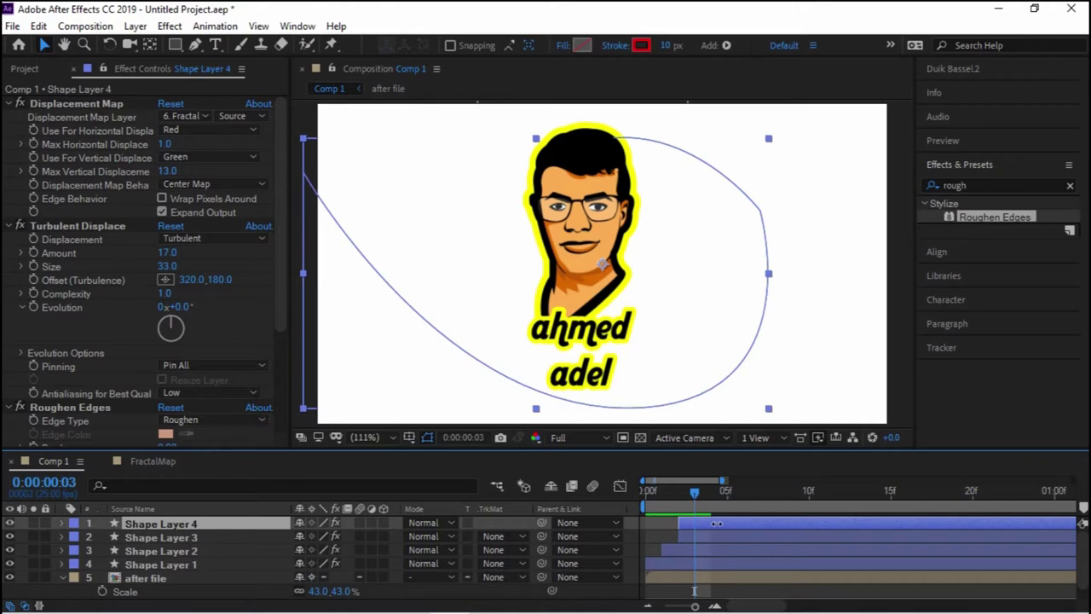
pyautogui.click(681, 550)
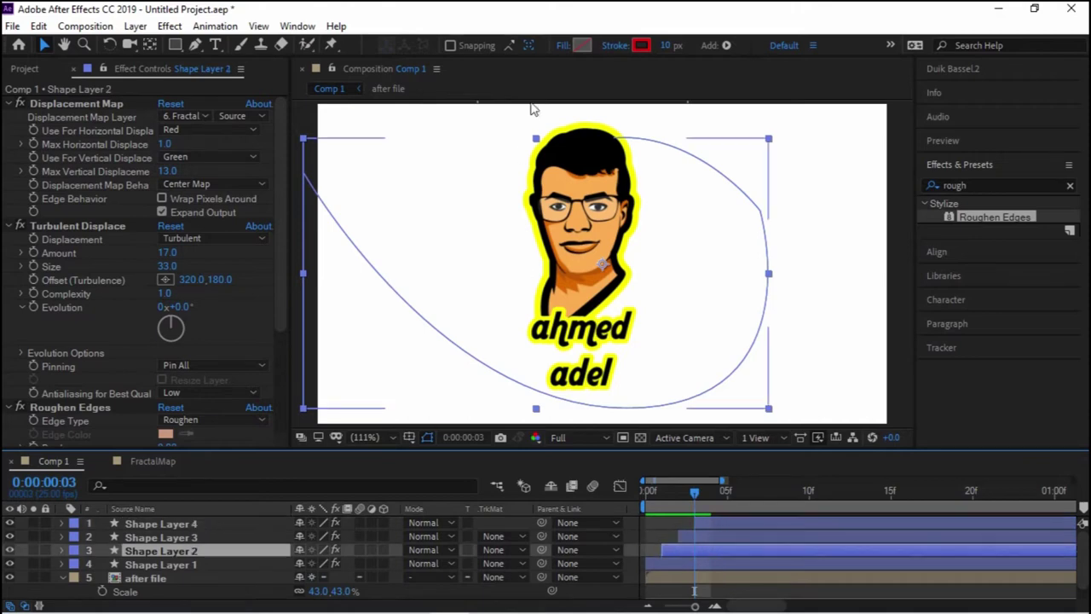
# Recolour the second stroke layer yellow and the third stroke layer orange
pyautogui.click(642, 46)
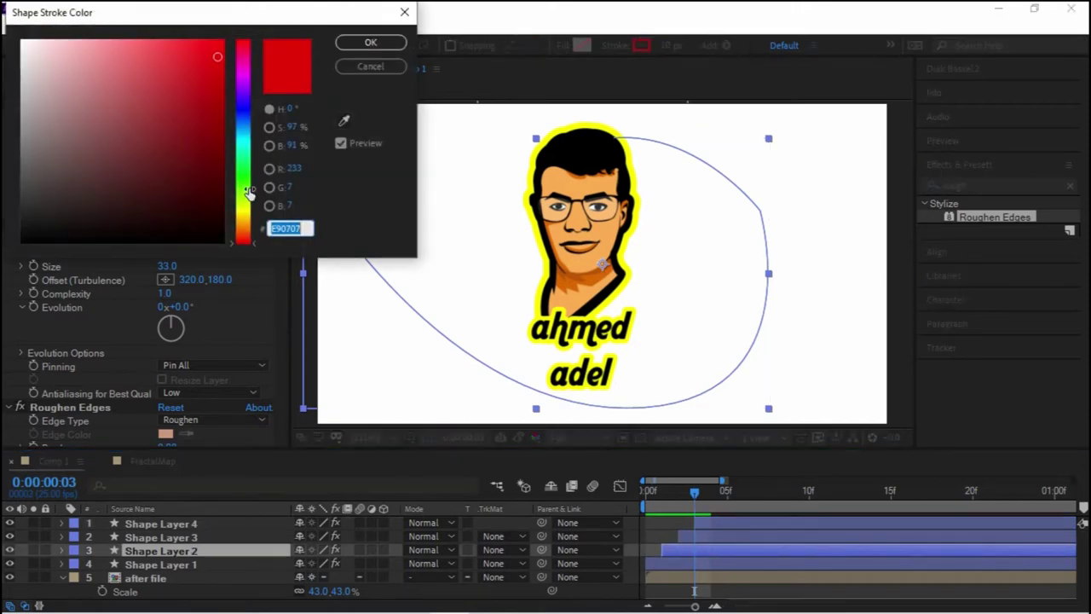
pyautogui.click(243, 207)
pyautogui.click(371, 43)
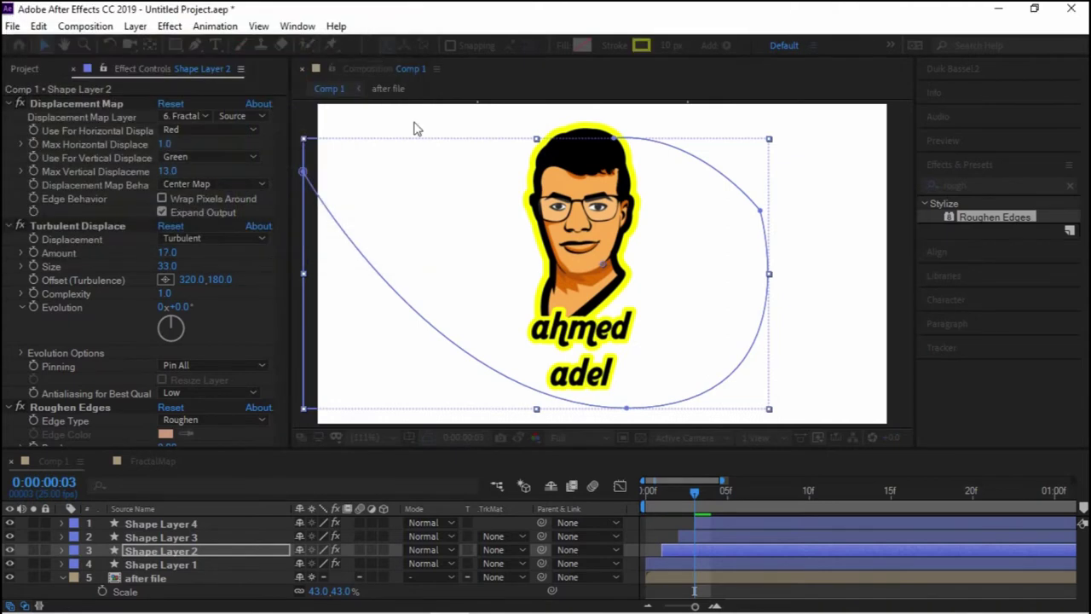
pyautogui.click(712, 536)
pyautogui.click(642, 45)
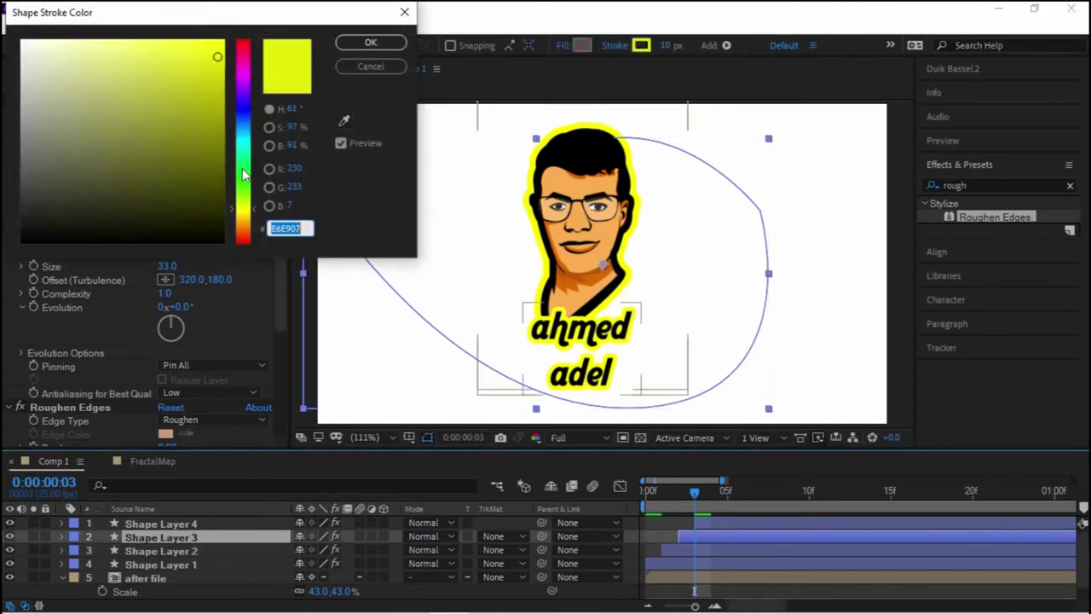
pyautogui.moveTo(243, 213); pyautogui.dragTo(254, 213)
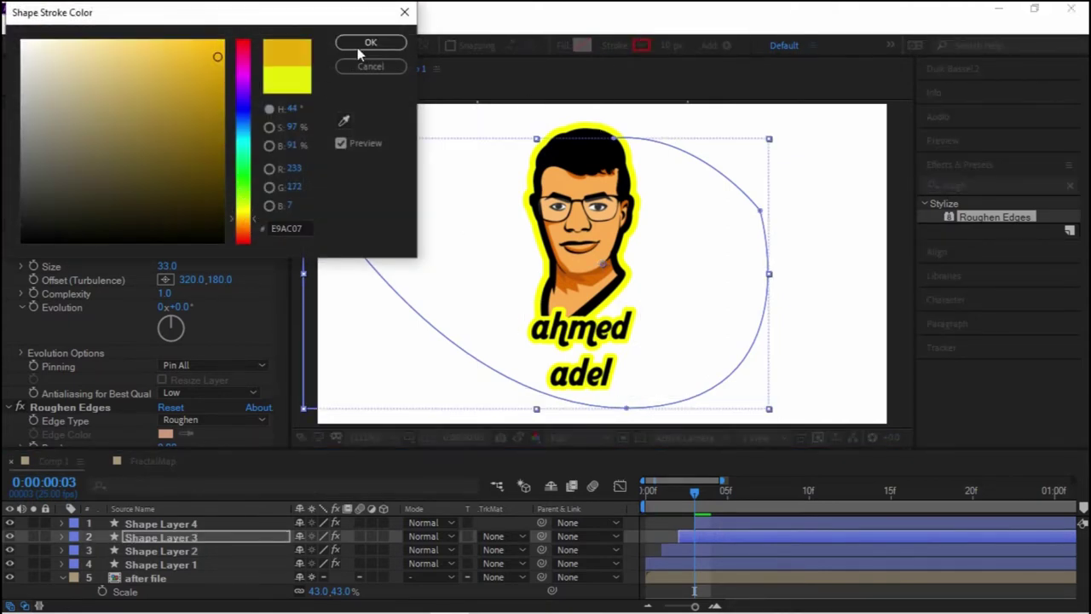
pyautogui.click(359, 47)
# Make the fourth stroke layer green and preview the coloured strokes from the start
pyautogui.click(743, 522)
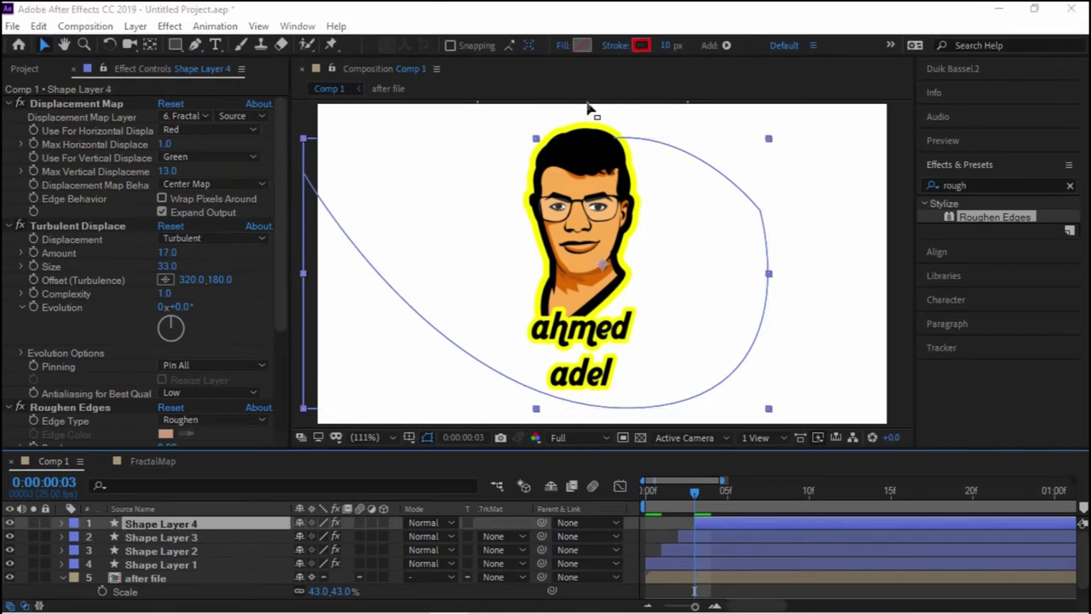
pyautogui.click(642, 46)
pyautogui.click(247, 192)
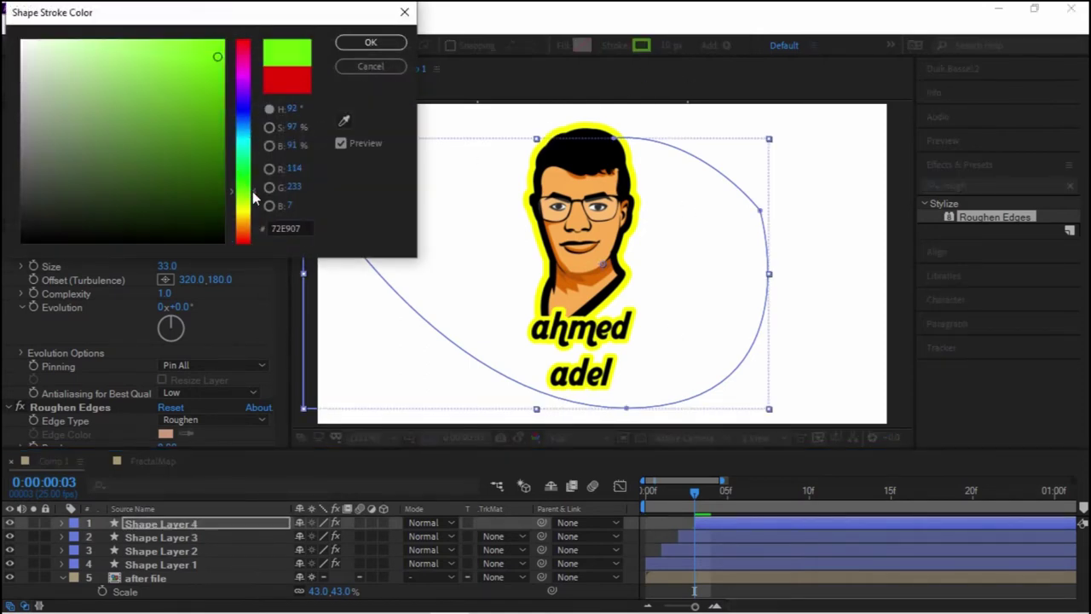
pyautogui.click(370, 43)
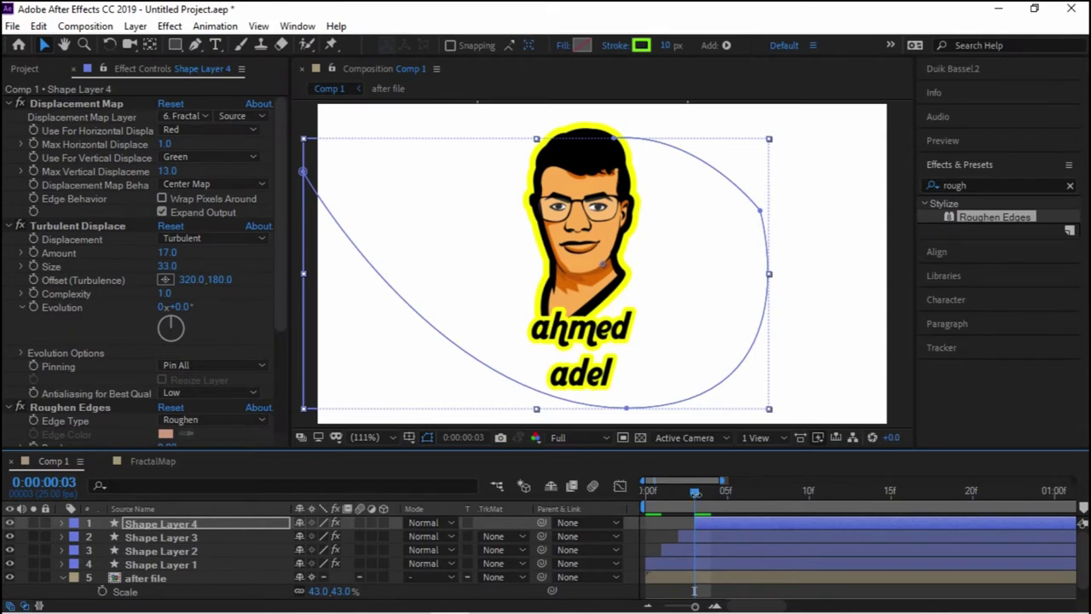
pyautogui.moveTo(695, 491); pyautogui.dragTo(635, 490)
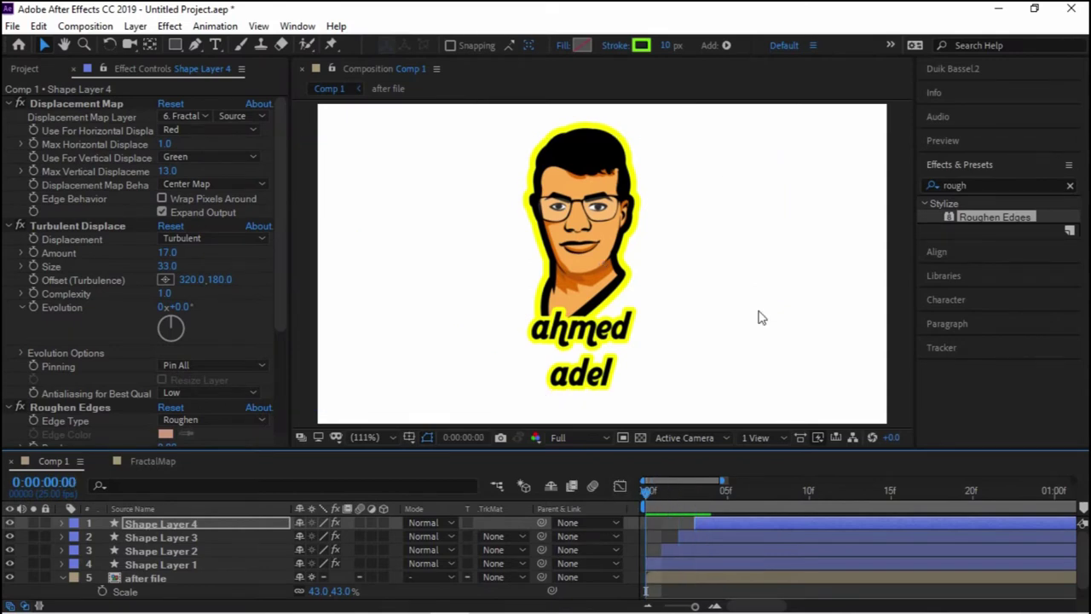
pyautogui.press('space')
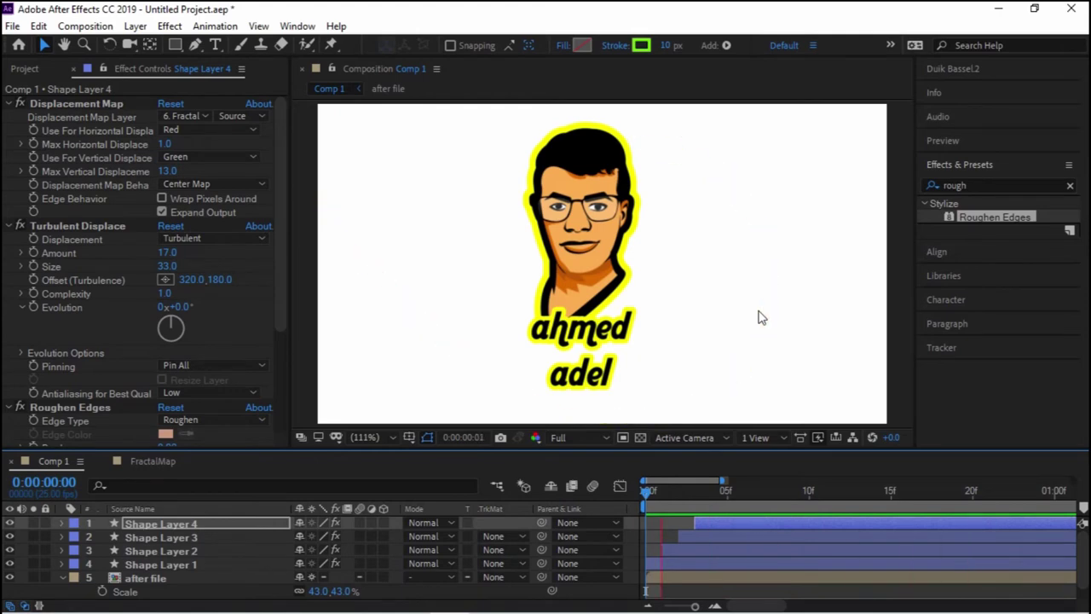
# Stop the preview and re-confirm the stroke colour on each of the four shape layers
pyautogui.press('space')
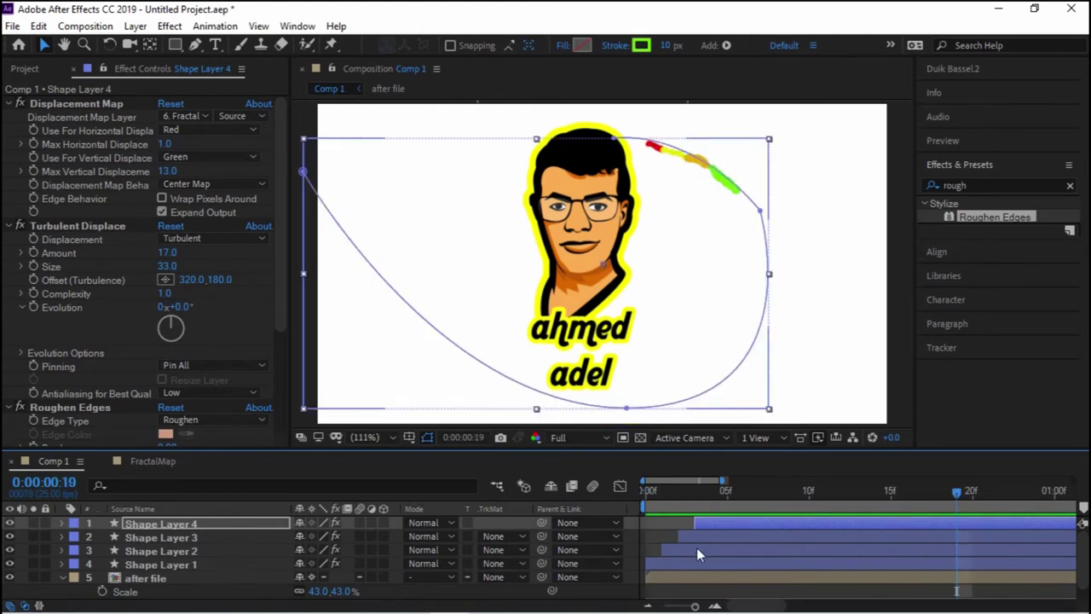
pyautogui.click(697, 547)
pyautogui.click(641, 46)
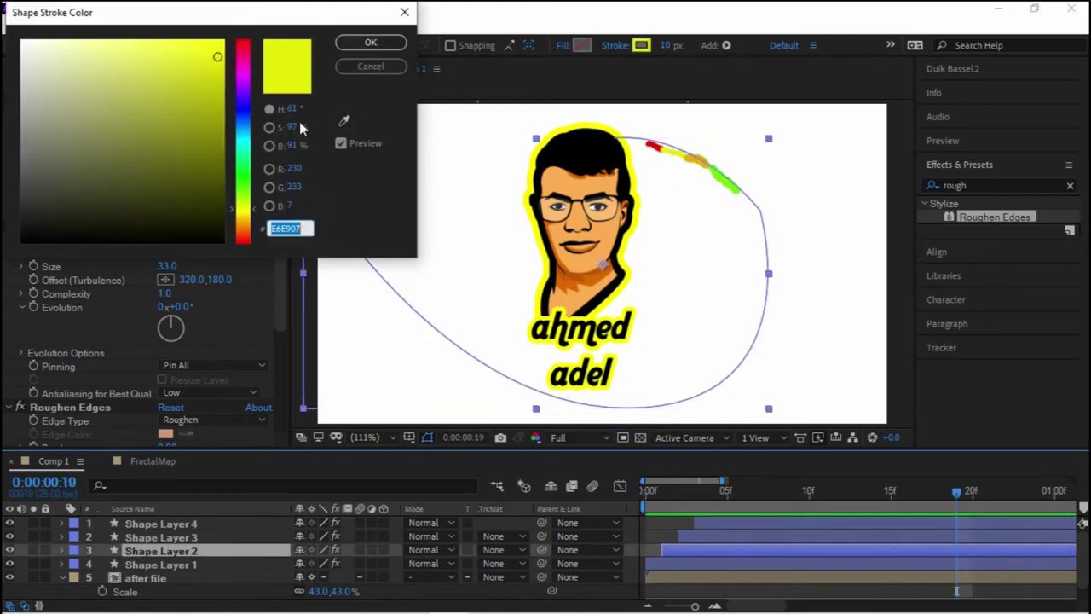
pyautogui.click(368, 42)
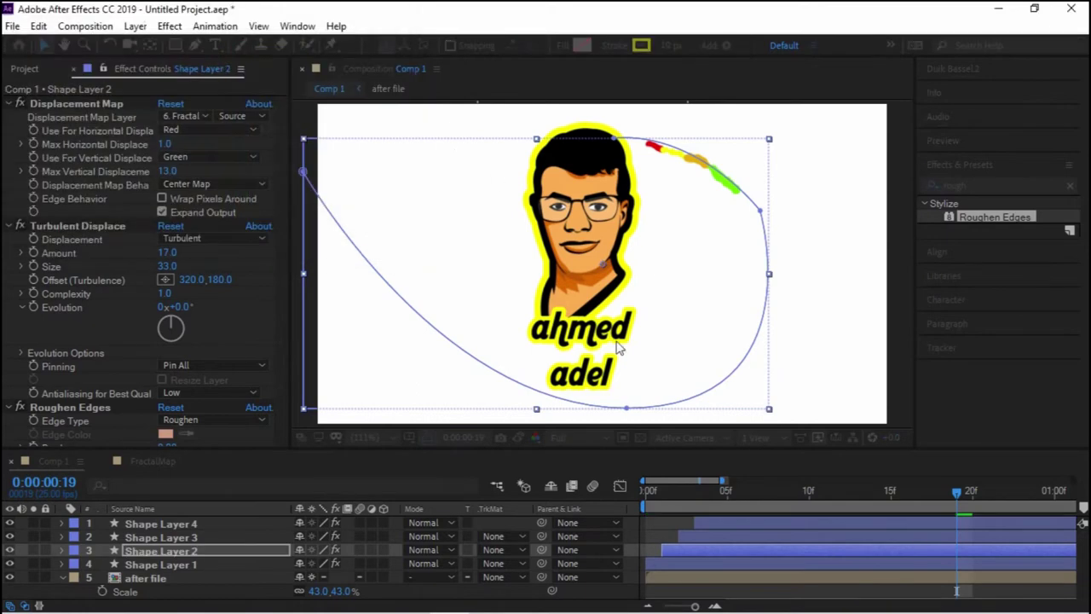
pyautogui.click(765, 536)
pyautogui.click(641, 45)
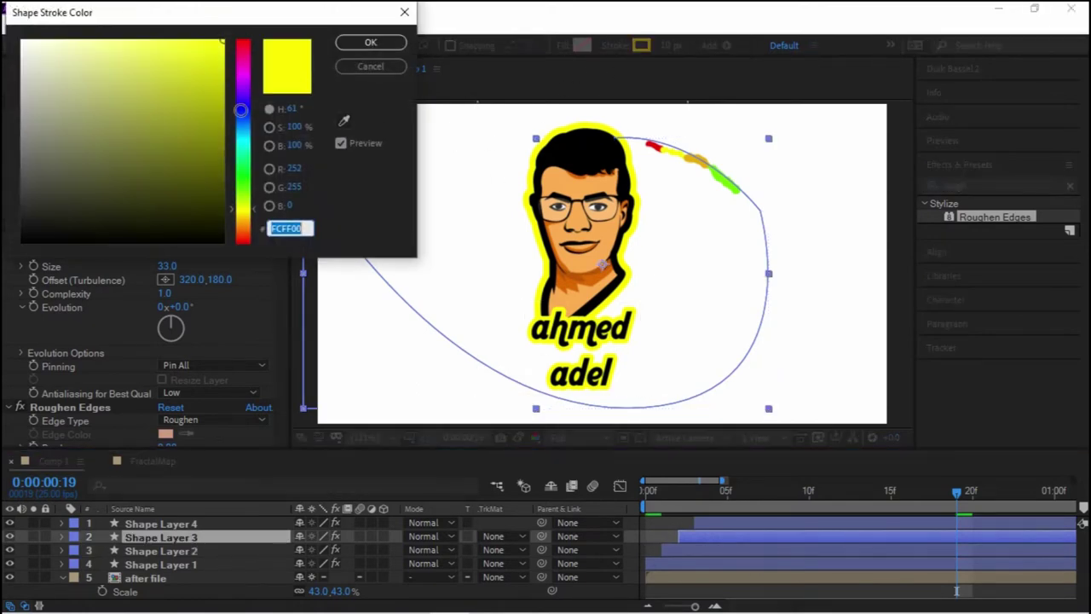
pyautogui.click(368, 43)
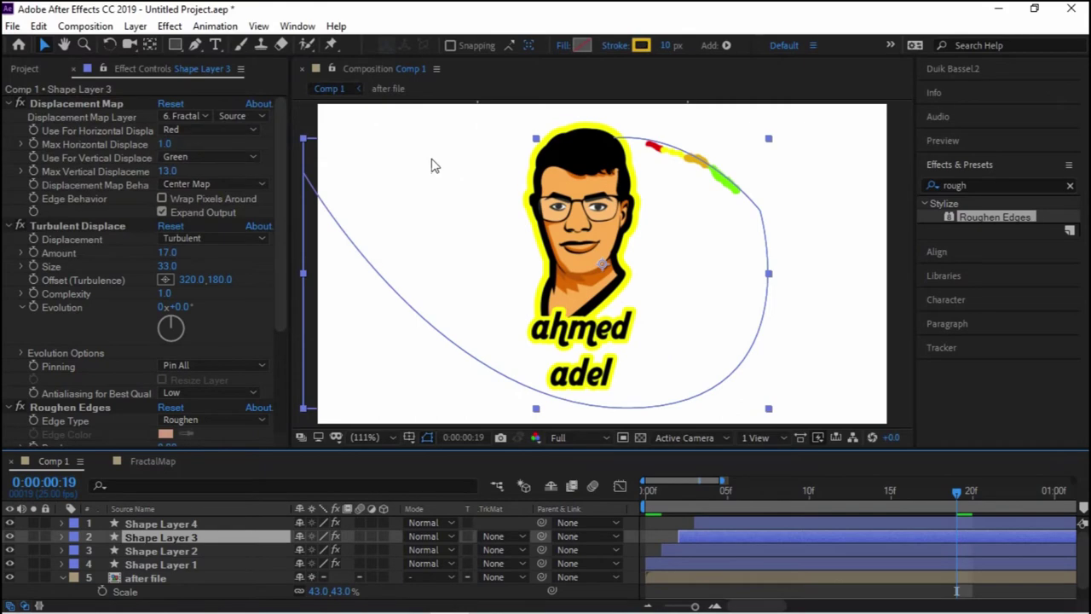
pyautogui.click(641, 46)
pyautogui.click(367, 41)
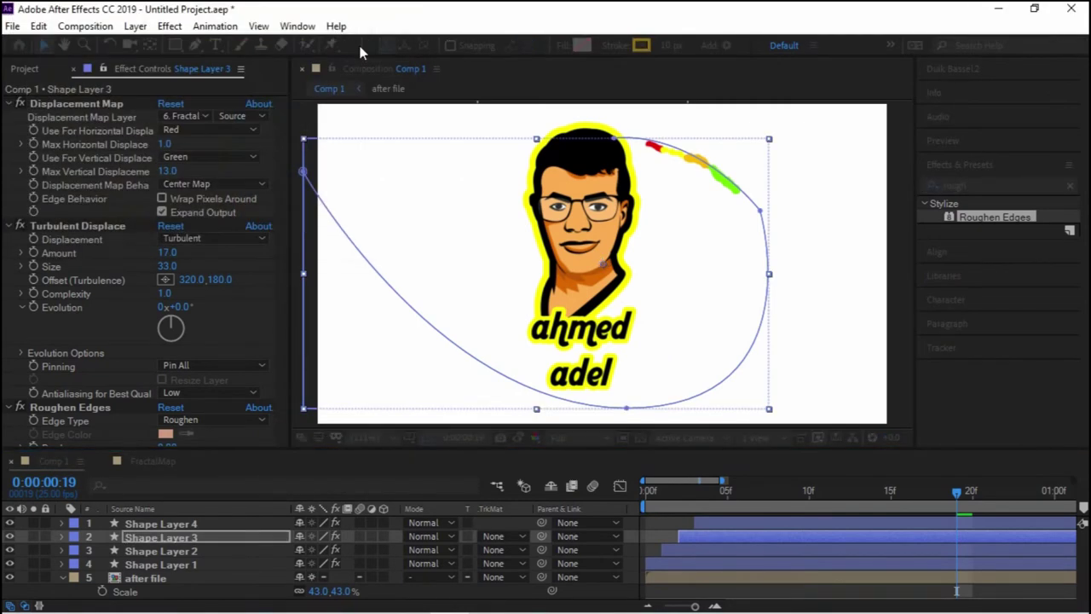
pyautogui.hotkey('ctrl', 'Up')
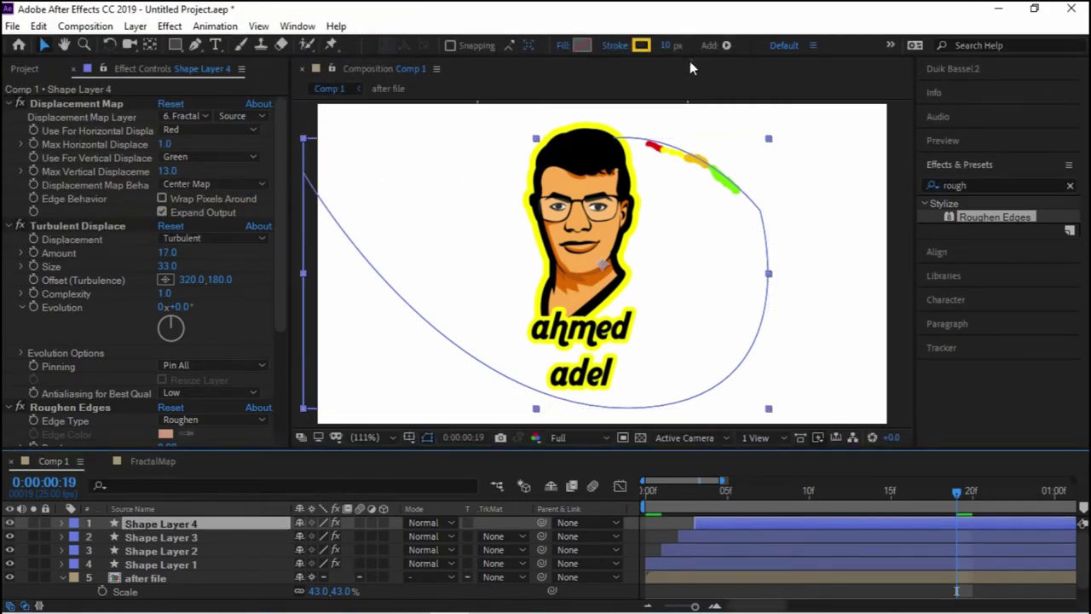
pyautogui.click(641, 45)
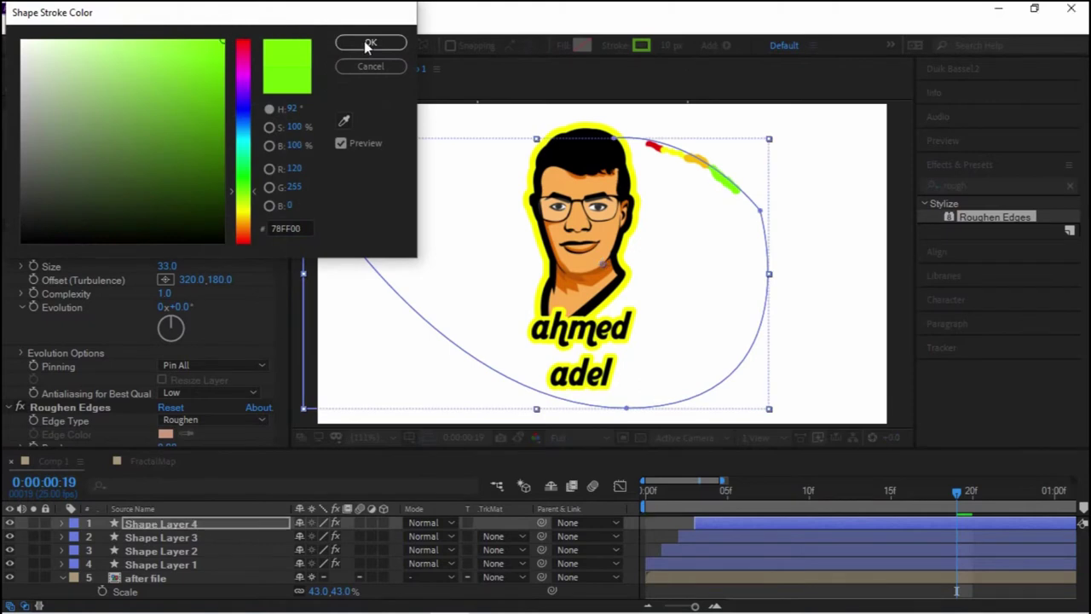
pyautogui.click(366, 42)
pyautogui.click(709, 560)
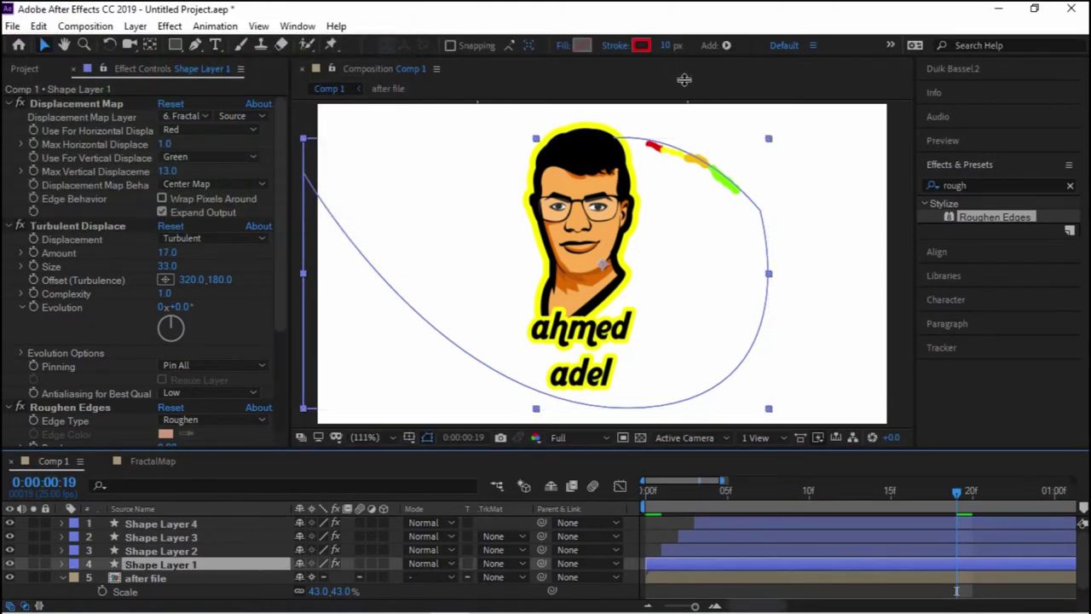
pyautogui.click(641, 46)
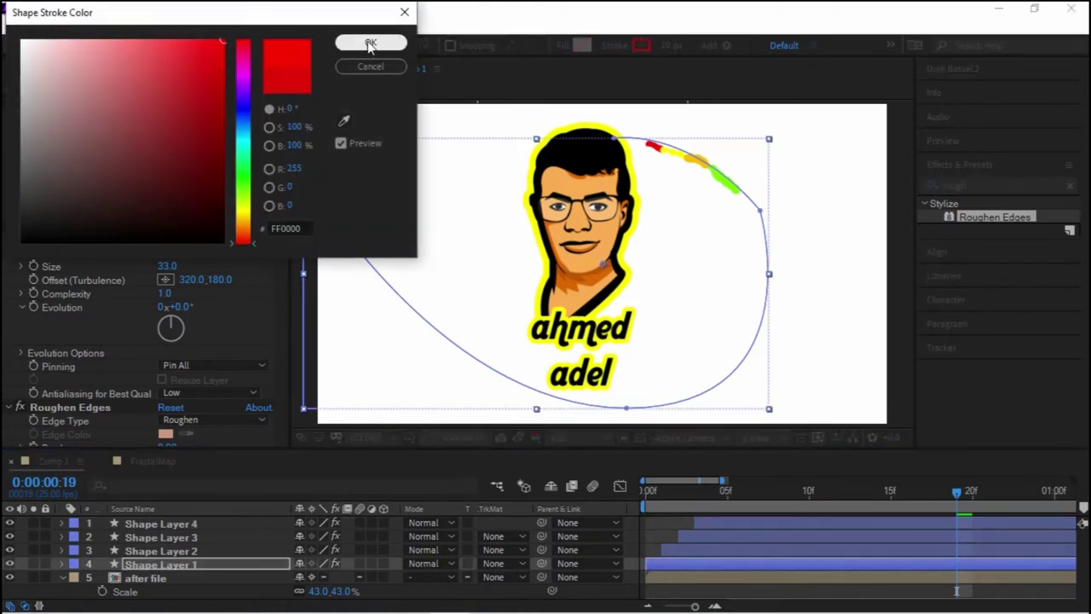
pyautogui.click(366, 41)
# Preview the strokes from the start, then park the time indicator at frame 17
pyautogui.click(652, 490)
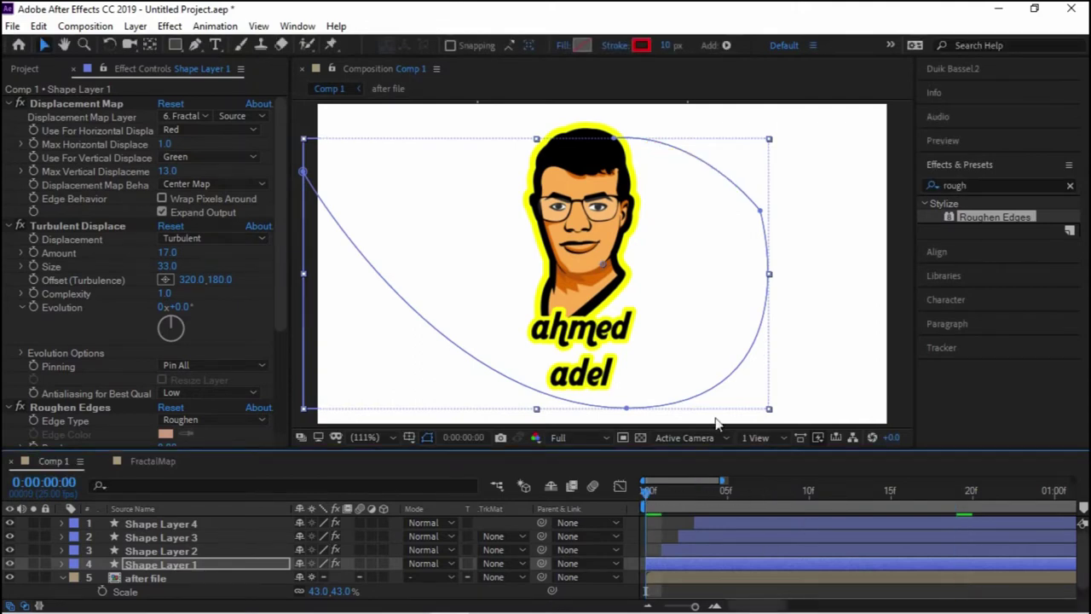
pyautogui.click(758, 314)
pyautogui.press('space')
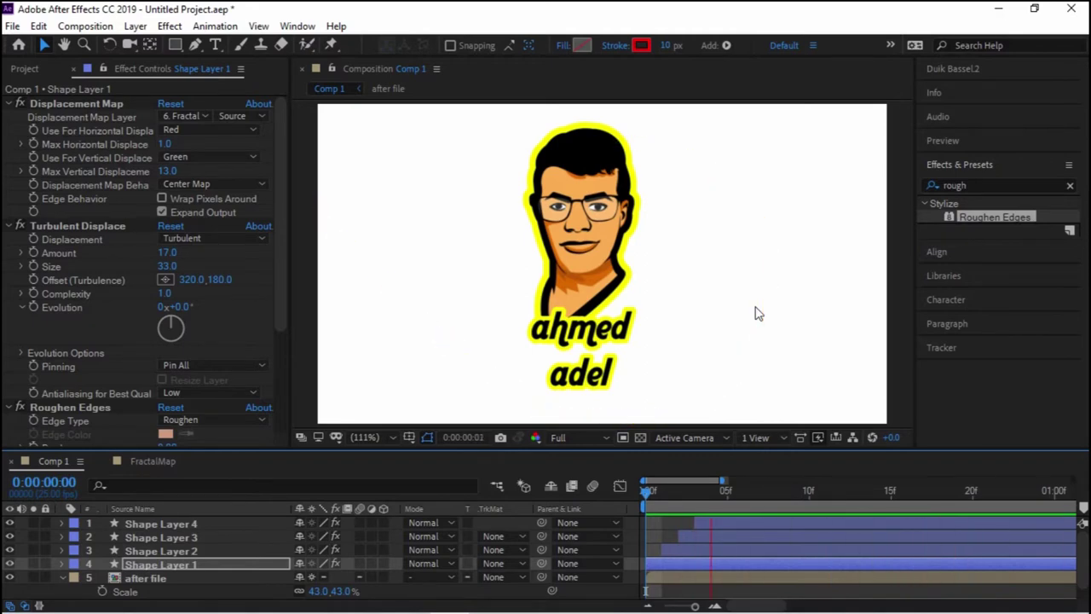
pyautogui.press('space')
pyautogui.moveTo(857, 491); pyautogui.dragTo(695, 491)
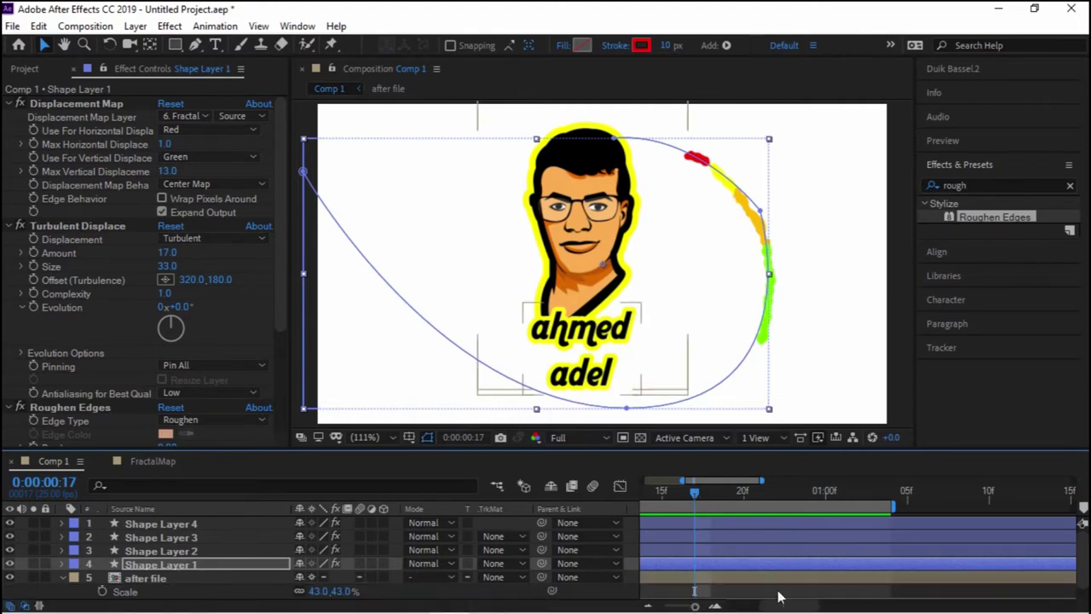
pyautogui.hscroll(-3, 756, 564)
pyautogui.scroll(-5, 759, 556)
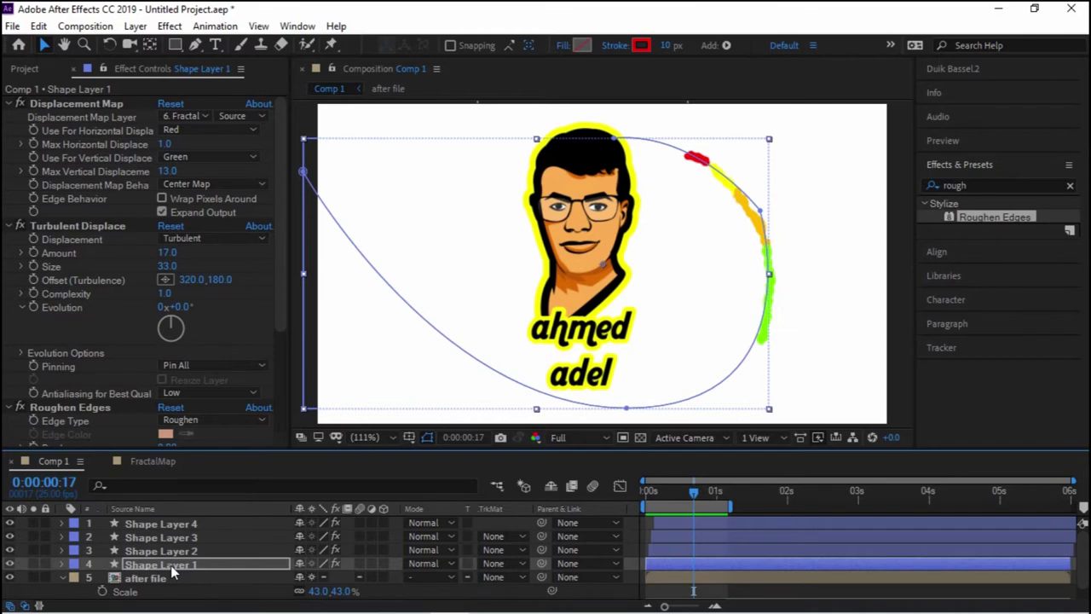
# Pre-compose Shape Layers 1–4 into a new composition named 'scene 001'
pyautogui.keyDown('shift'); pyautogui.click(182, 523); pyautogui.keyUp('shift')
pyautogui.rightClick(182, 524)
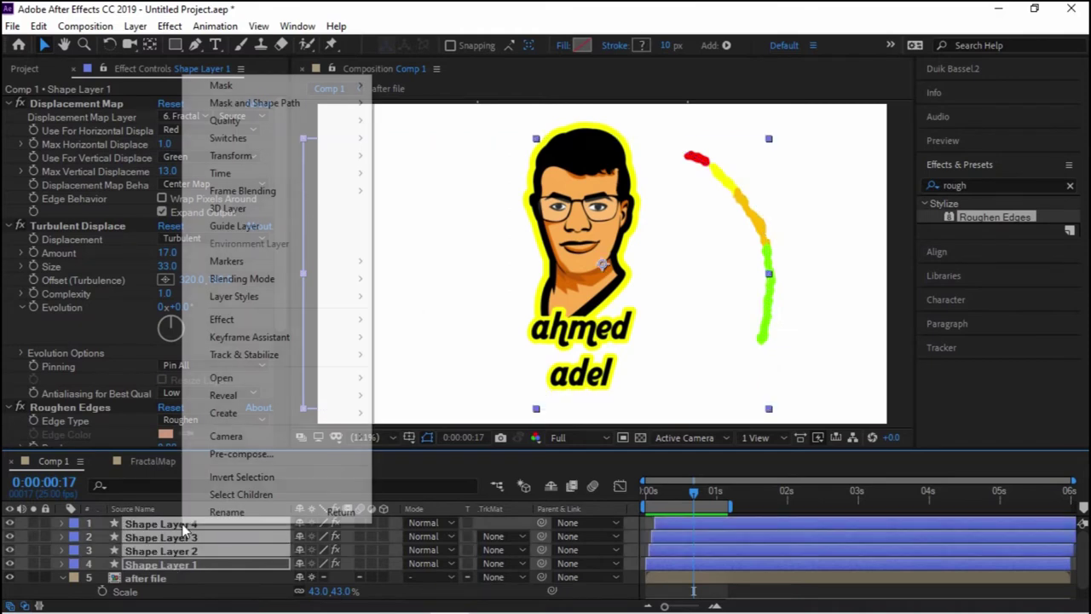
pyautogui.click(256, 453)
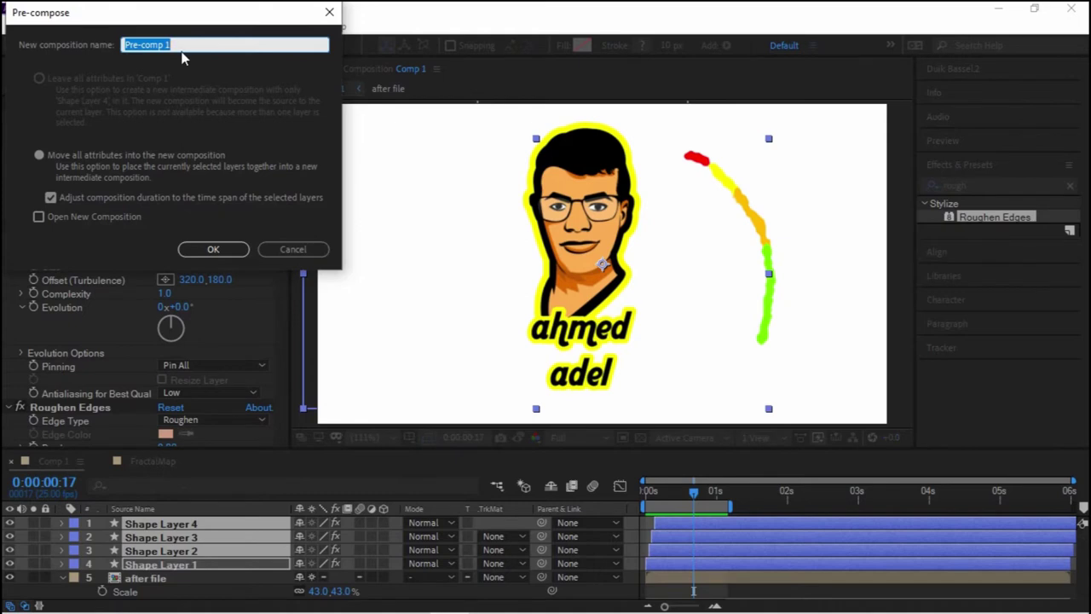
pyautogui.write('scene 001')
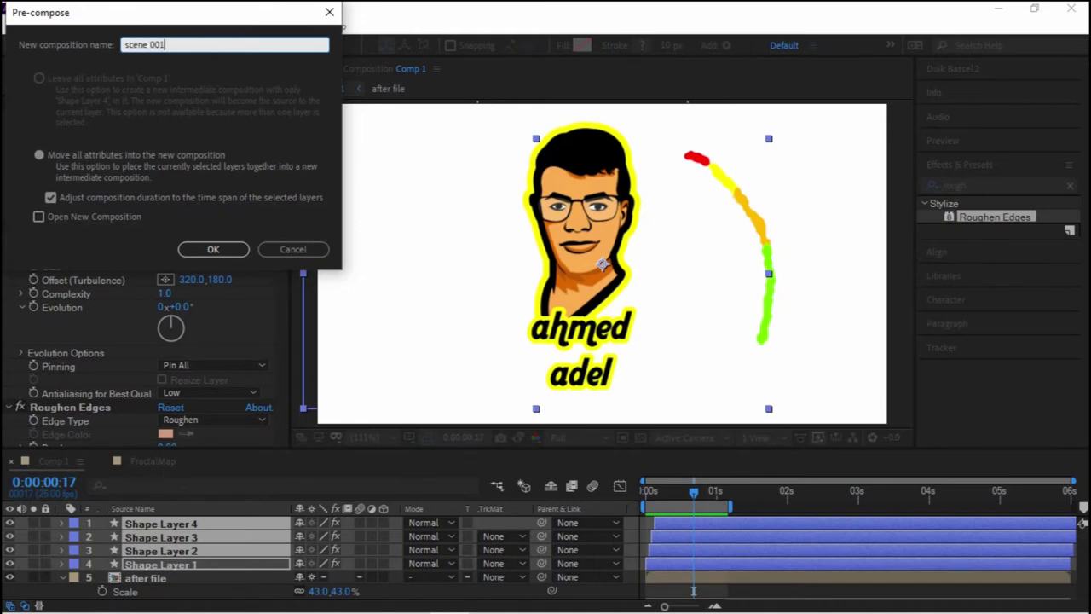
pyautogui.press('Return')
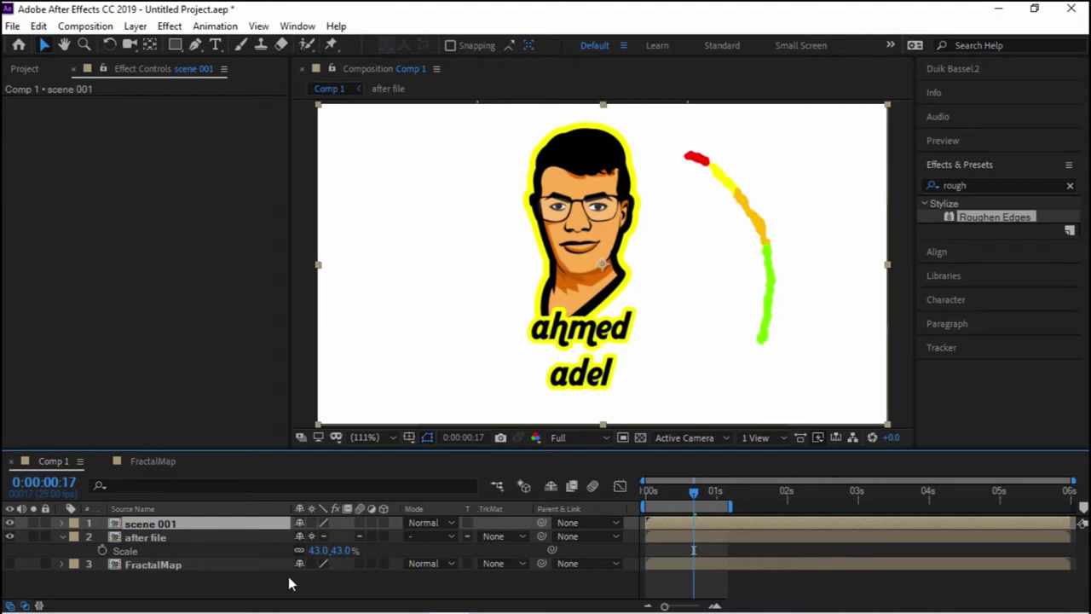
pyautogui.click(190, 537)
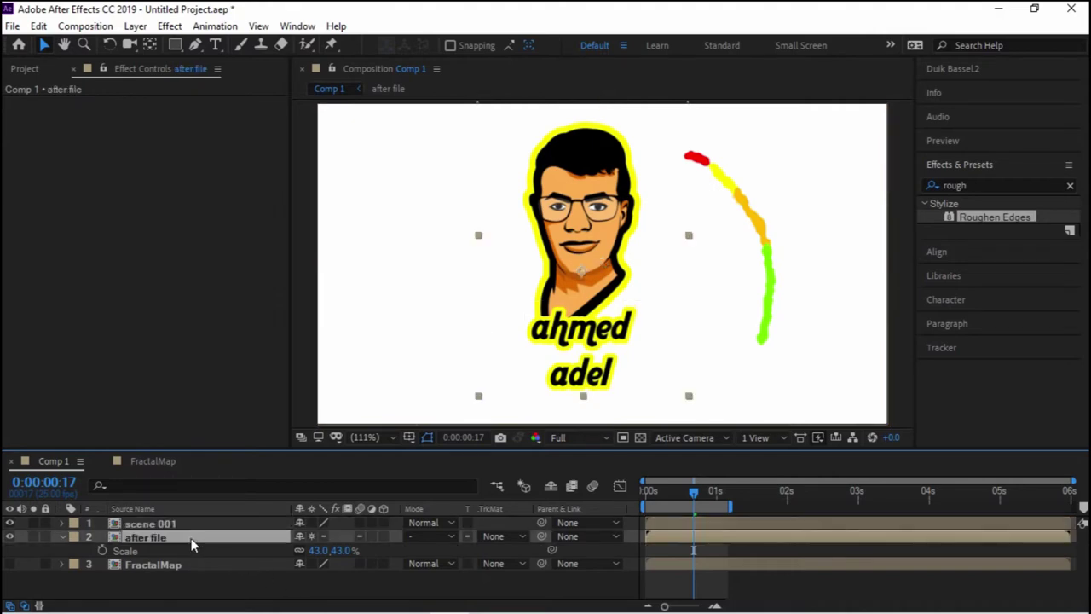
# With the Pen tool and no layer selected, start a zigzag path left of the text
pyautogui.click(196, 50)
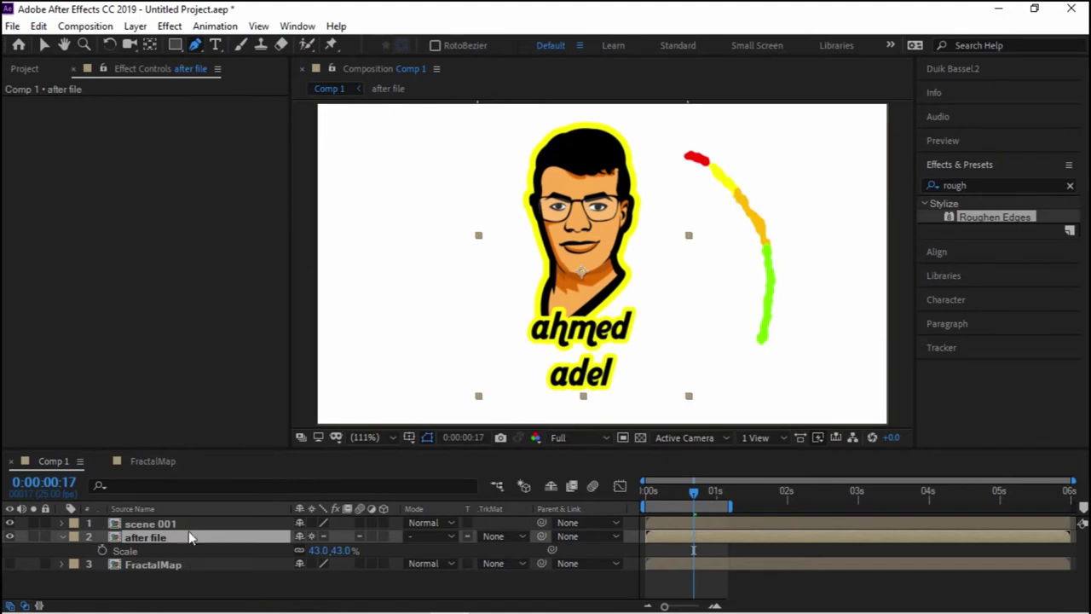
pyautogui.press('F2')
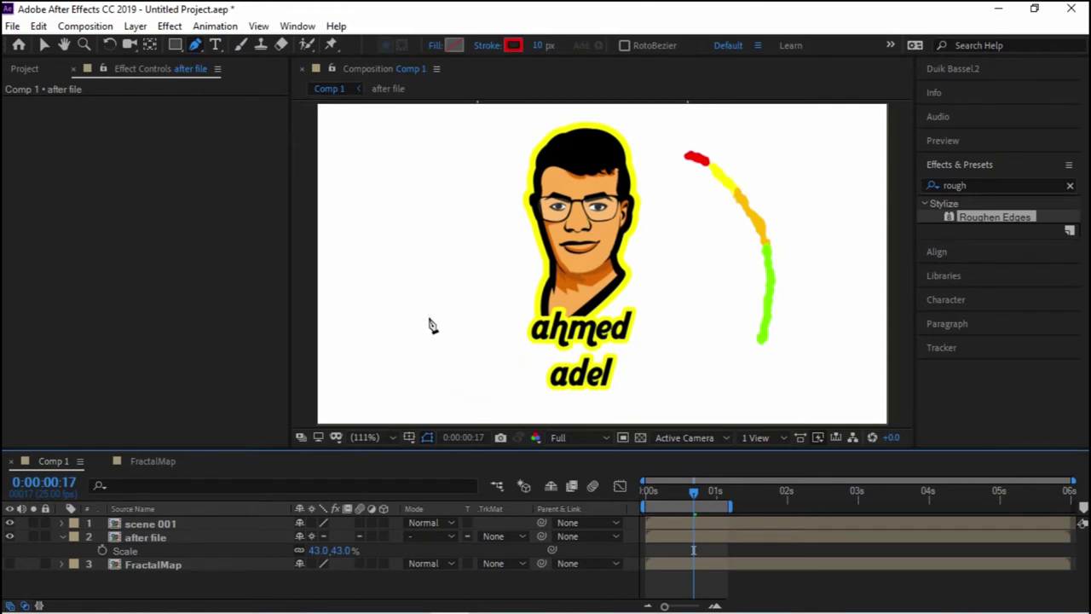
pyautogui.moveTo(425, 317); pyautogui.dragTo(438, 317)
pyautogui.moveTo(433, 355); pyautogui.dragTo(452, 361)
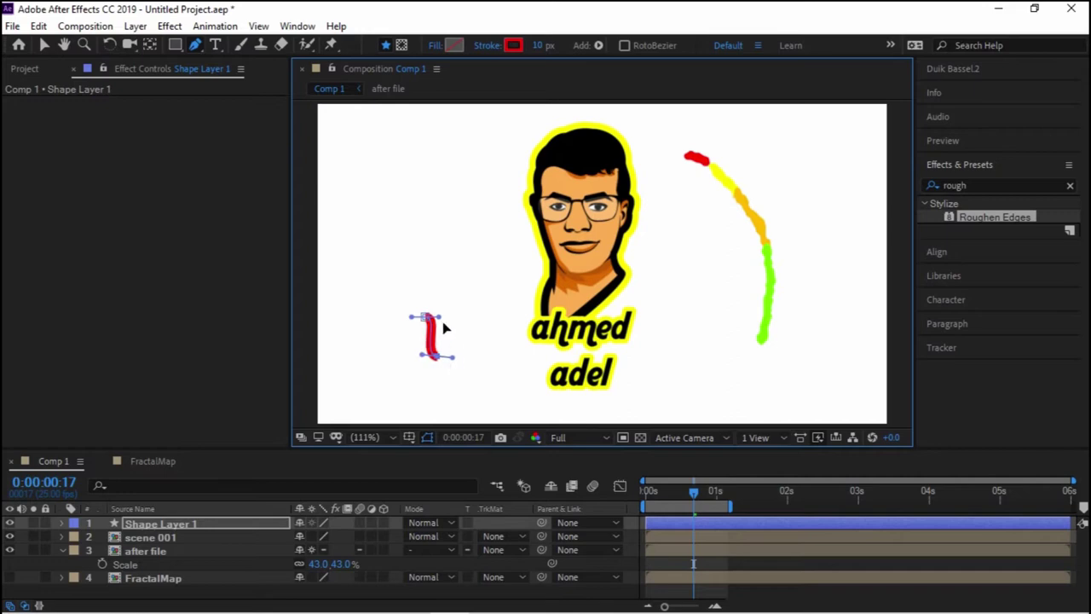
pyautogui.scroll(4, 445, 326)
pyautogui.moveTo(456, 324)
pyautogui.mouseDown()
pyautogui.moveTo(461, 217)
pyautogui.moveTo(491, 215)
pyautogui.moveTo(414, 60)
pyautogui.mouseUp()
pyautogui.moveTo(478, 290); pyautogui.dragTo(521, 294)
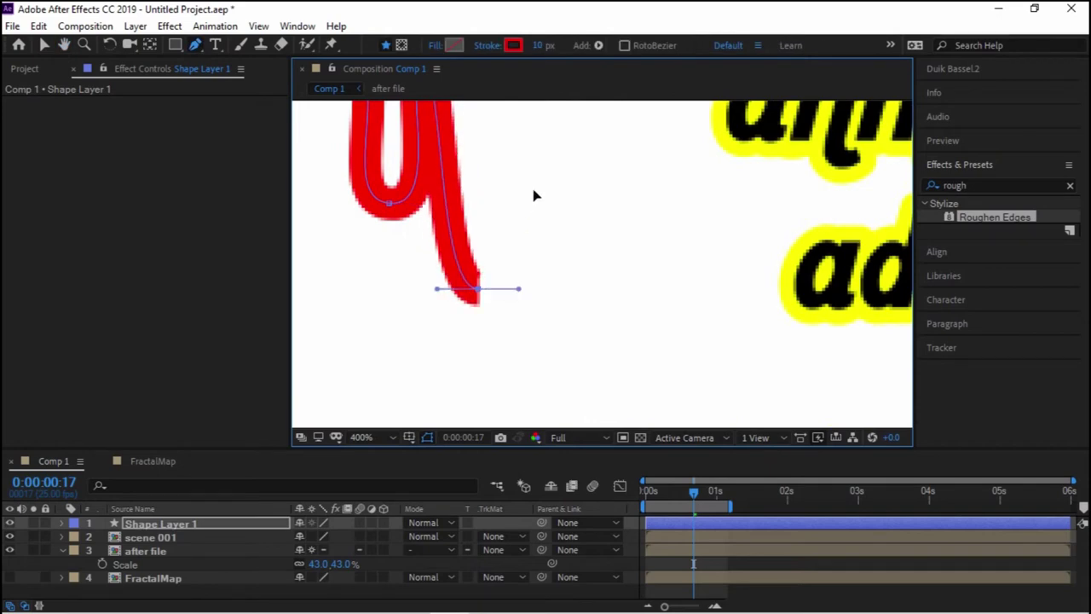
pyautogui.moveTo(534, 203); pyautogui.dragTo(484, 284)
pyautogui.moveTo(434, 162); pyautogui.dragTo(456, 163)
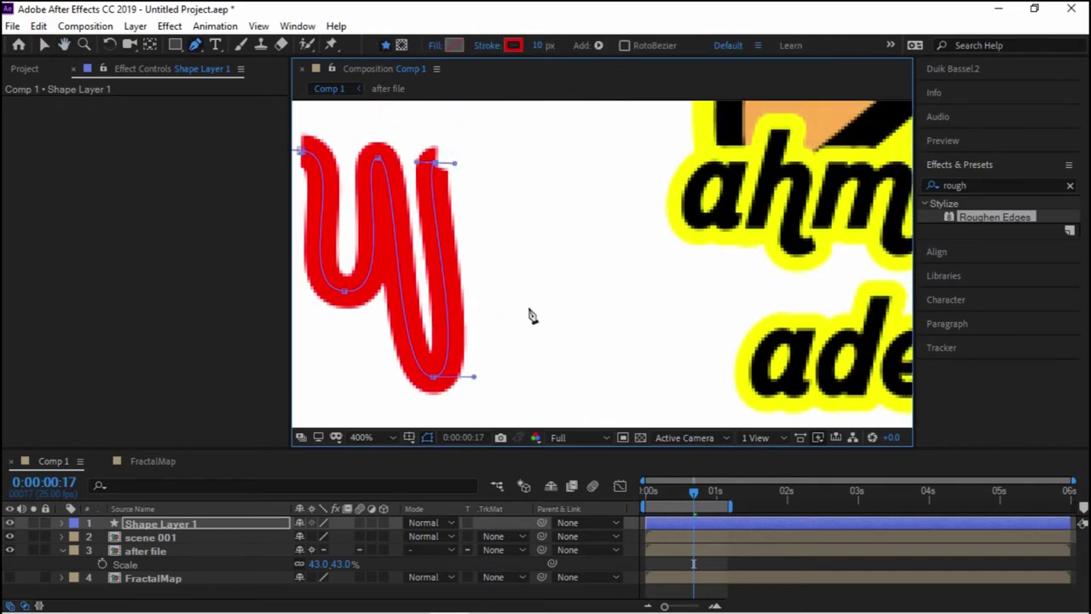
pyautogui.moveTo(506, 310); pyautogui.dragTo(503, 254)
pyautogui.moveTo(469, 332); pyautogui.dragTo(496, 331)
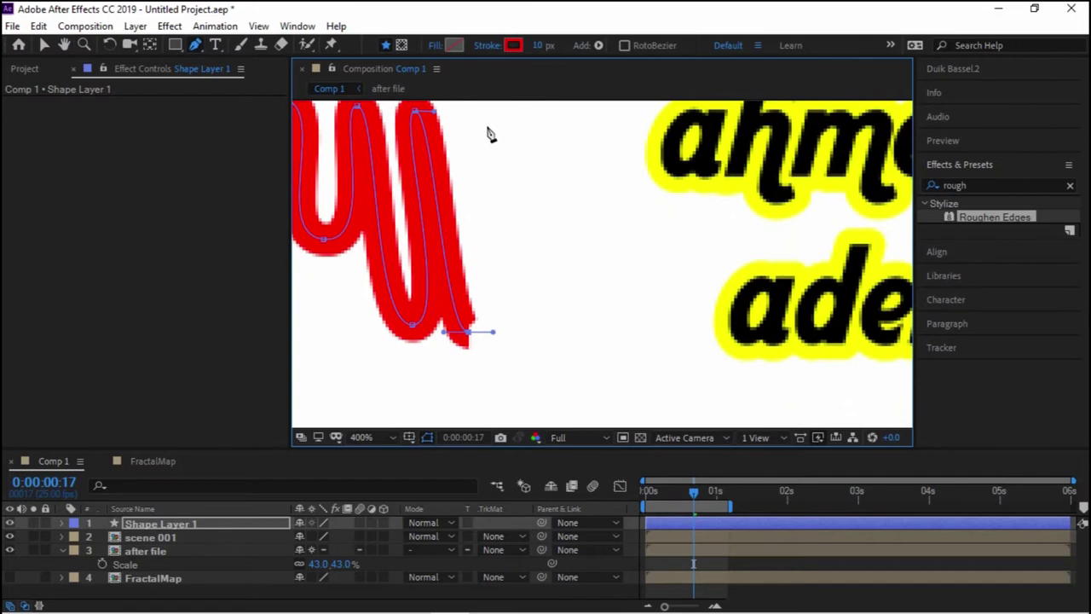
# Continue the zigzag with alternating upper and lower Bezier points over the lettering
pyautogui.moveTo(485, 126); pyautogui.dragTo(518, 130)
pyautogui.scroll(-3, 514, 316)
pyautogui.scroll(-3, 489, 338)
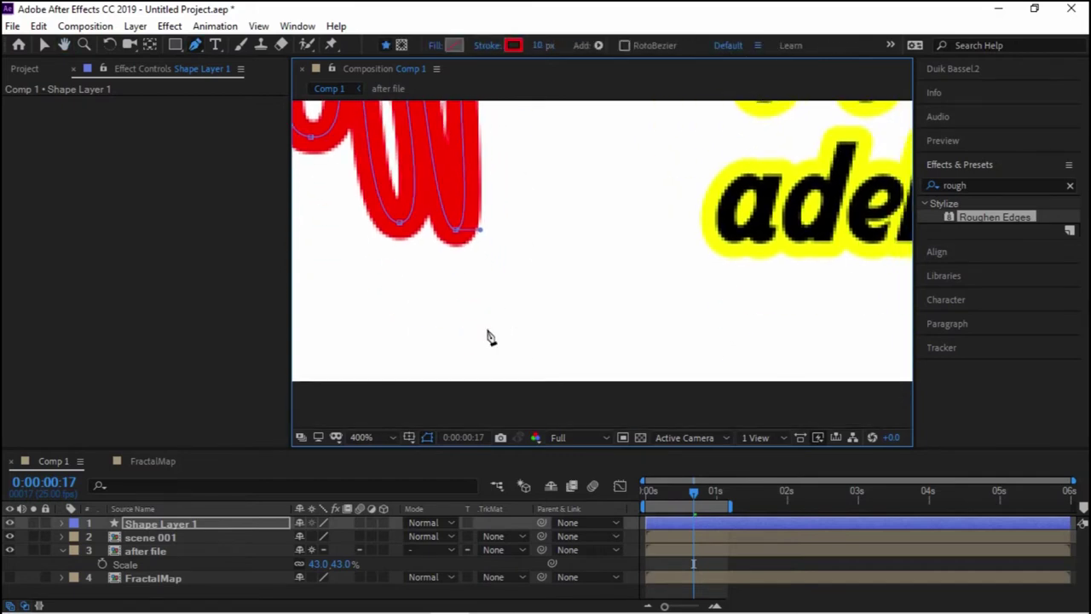
pyautogui.moveTo(484, 328); pyautogui.dragTo(522, 334)
pyautogui.scroll(3, 511, 281)
pyautogui.scroll(1, 477, 170)
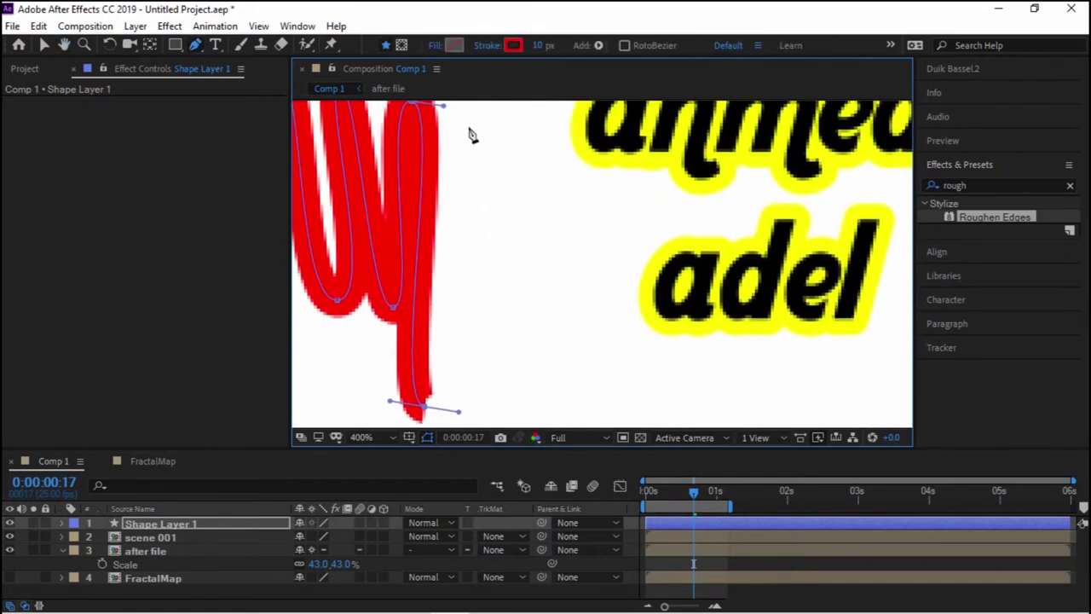
pyautogui.moveTo(452, 128); pyautogui.dragTo(490, 125)
pyautogui.scroll(-3, 478, 281)
pyautogui.scroll(-1, 460, 290)
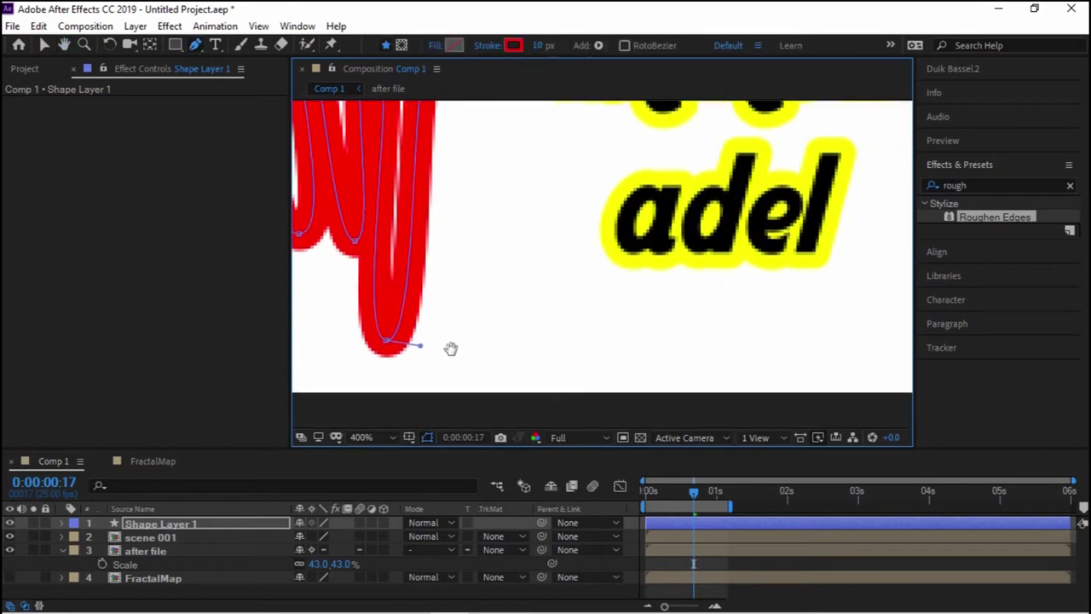
pyautogui.moveTo(433, 373); pyautogui.dragTo(455, 376)
pyautogui.moveTo(461, 117); pyautogui.dragTo(503, 119)
pyautogui.scroll(1, 502, 110)
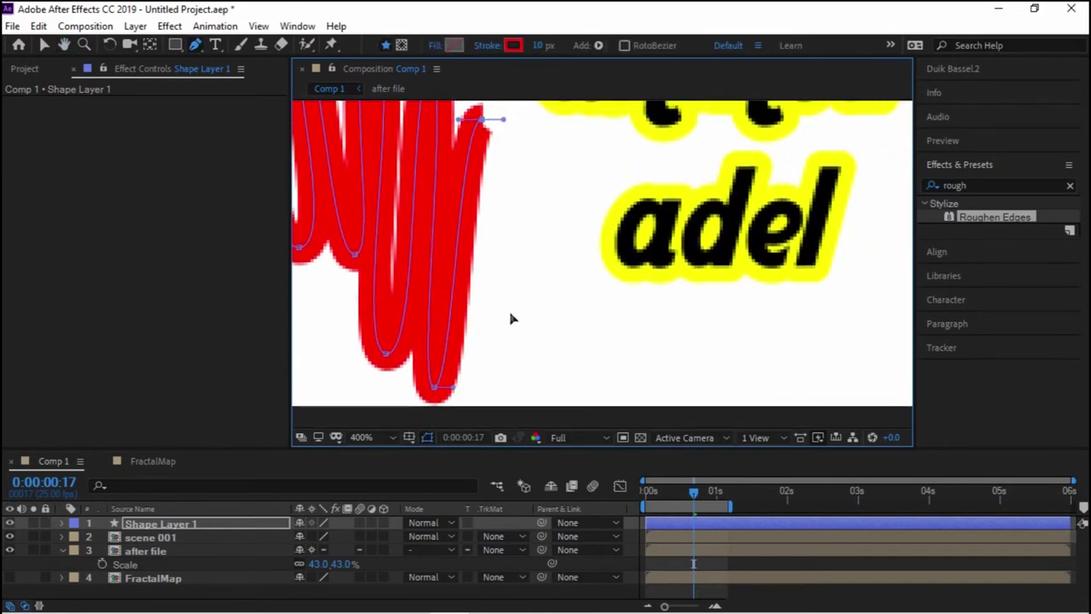
pyautogui.moveTo(484, 340); pyautogui.dragTo(500, 342)
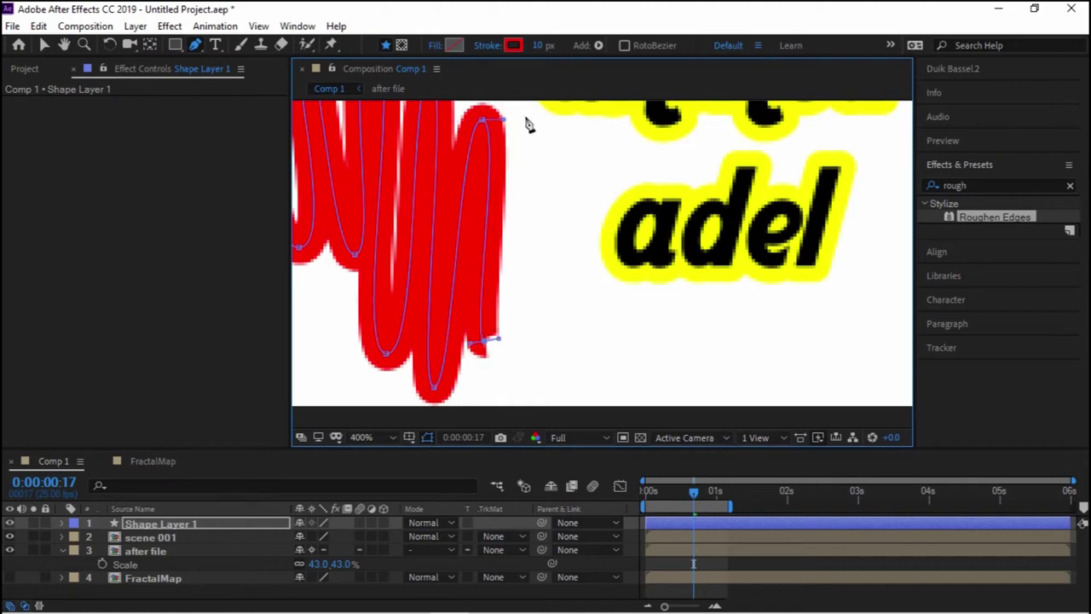
# Sweep the zigzag across the rest of the ahmed adel text to complete the red stroke
pyautogui.moveTo(526, 117); pyautogui.dragTo(552, 117)
pyautogui.moveTo(545, 380); pyautogui.dragTo(586, 383)
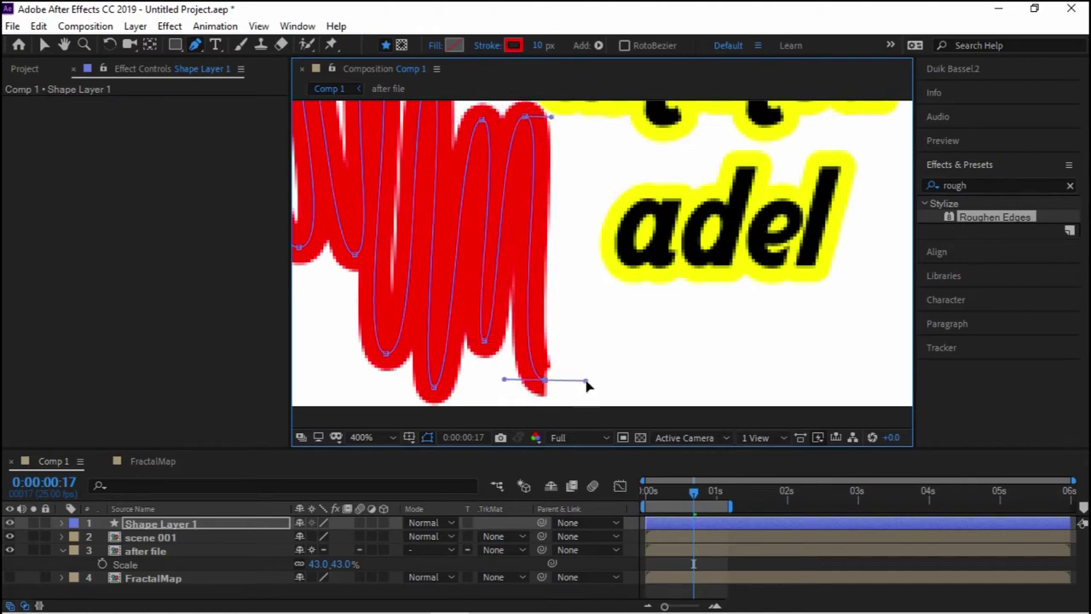
pyautogui.moveTo(584, 137); pyautogui.dragTo(617, 146)
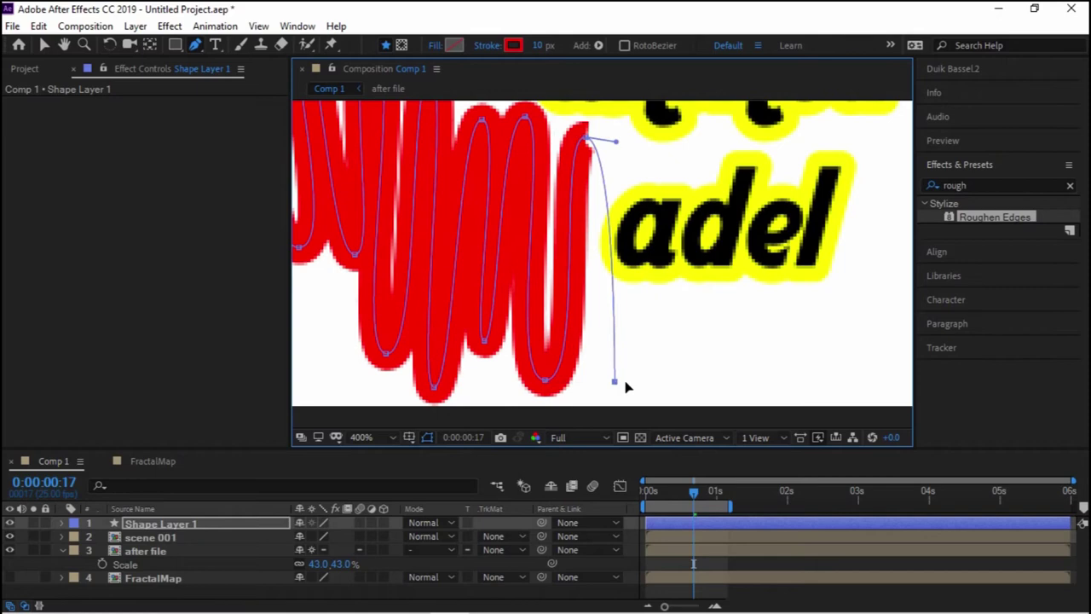
pyautogui.moveTo(614, 381); pyautogui.dragTo(639, 383)
pyautogui.moveTo(664, 139); pyautogui.dragTo(702, 146)
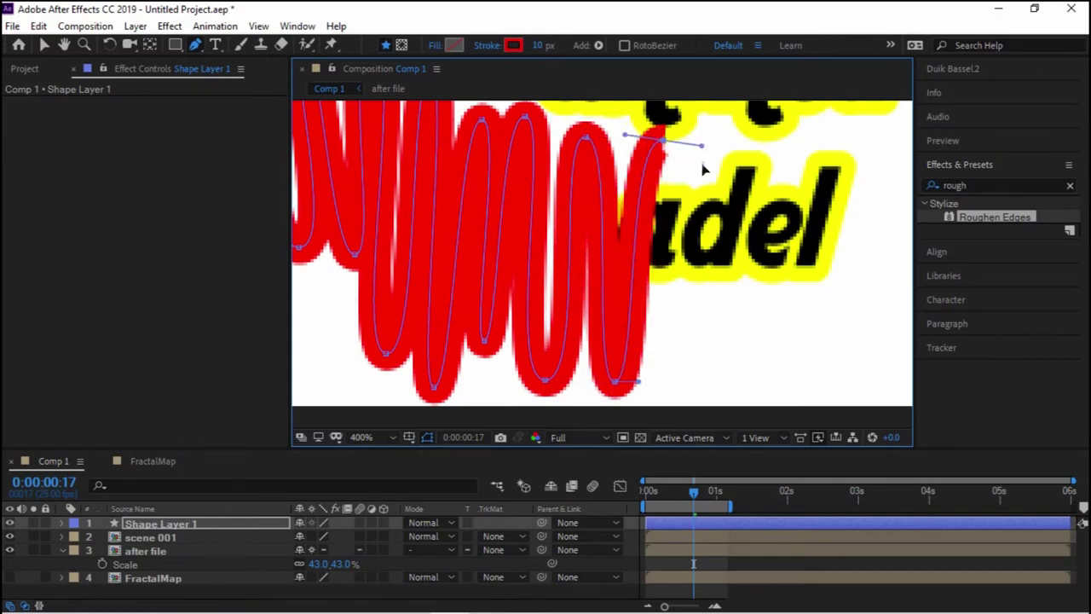
pyautogui.click(701, 387)
pyautogui.moveTo(715, 392); pyautogui.dragTo(742, 389)
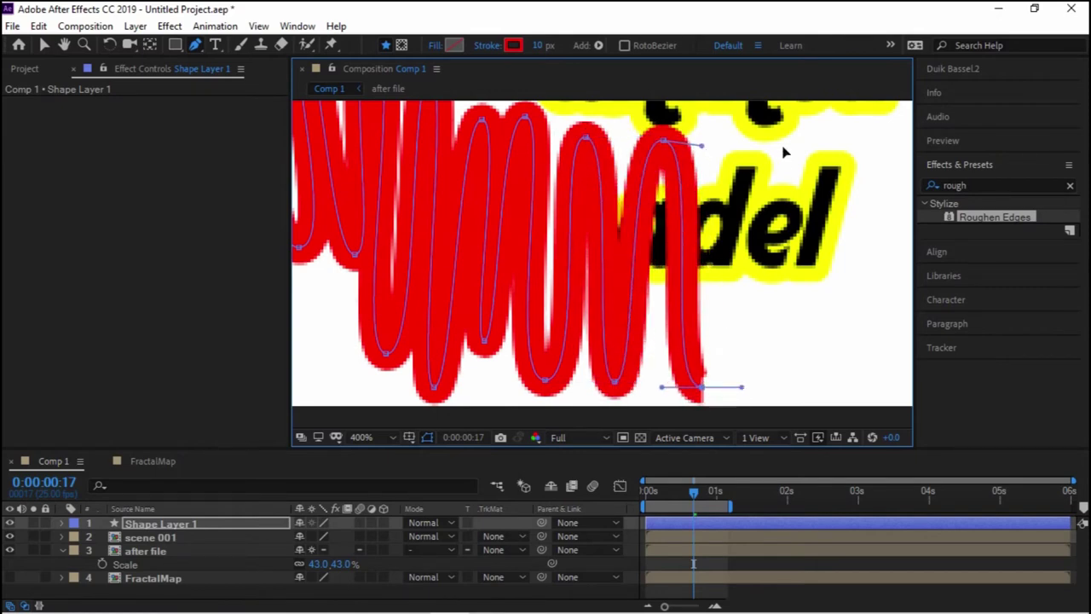
pyautogui.moveTo(783, 149); pyautogui.dragTo(830, 154)
pyautogui.moveTo(782, 383)
pyautogui.mouseDown()
pyautogui.moveTo(601, 352)
pyautogui.moveTo(638, 358)
pyautogui.mouseUp()
pyautogui.moveTo(684, 117); pyautogui.dragTo(710, 119)
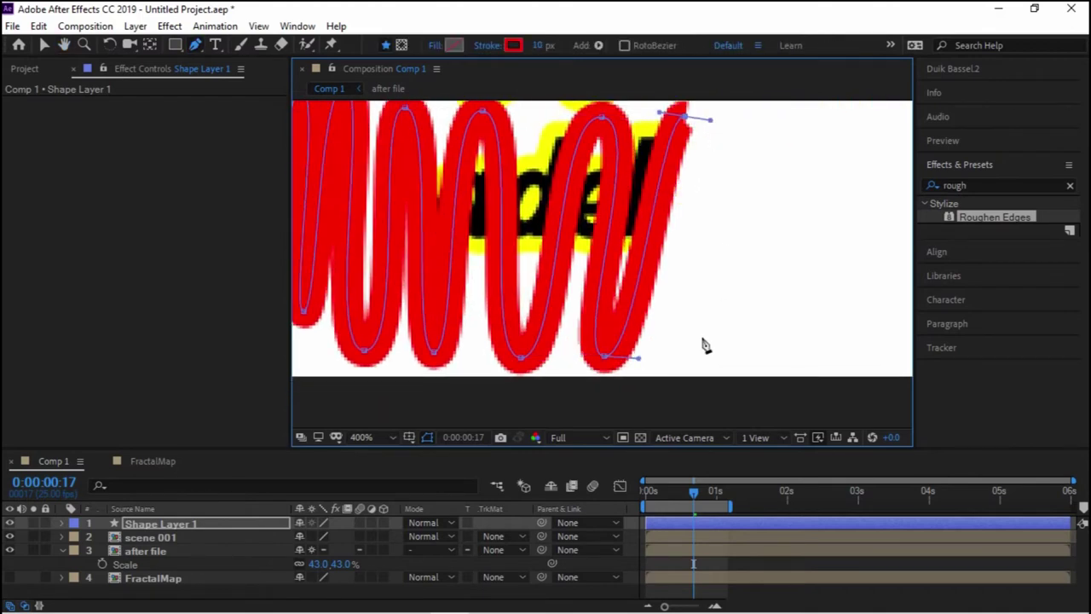
pyautogui.moveTo(706, 341); pyautogui.dragTo(739, 350)
pyautogui.moveTo(713, 163); pyautogui.dragTo(641, 274)
pyautogui.moveTo(686, 173); pyautogui.dragTo(706, 174)
pyautogui.moveTo(750, 142)
pyautogui.mouseDown()
pyautogui.moveTo(708, 236)
pyautogui.moveTo(653, 280)
pyautogui.mouseUp()
pyautogui.scroll(-4, 668, 199)
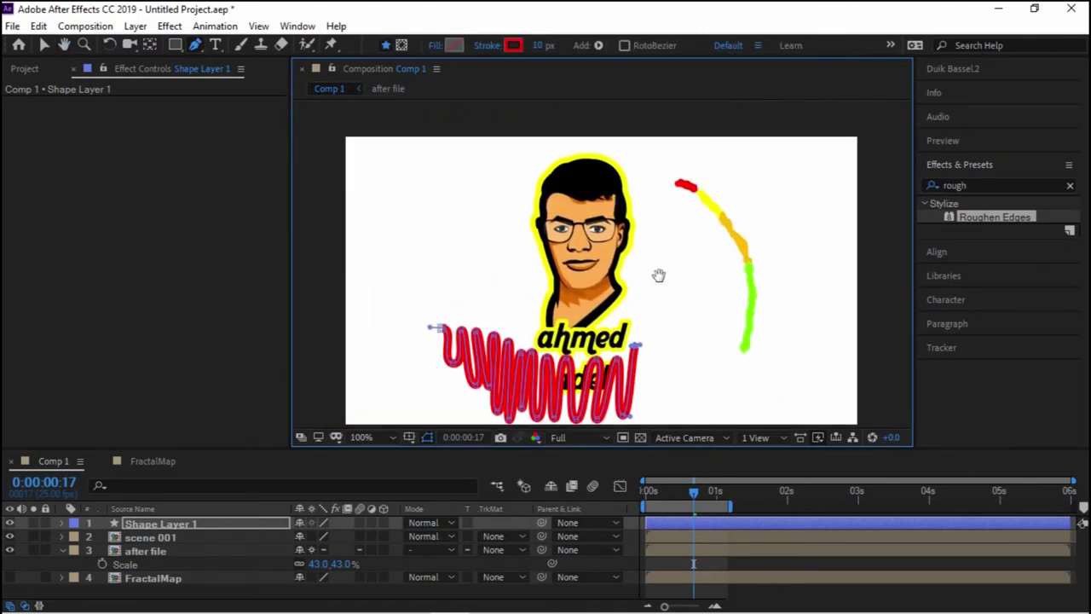
# Extend the pen path up beside and over the head, then close it at its start point
pyautogui.click(664, 236)
pyautogui.click(654, 166)
pyautogui.click(603, 141)
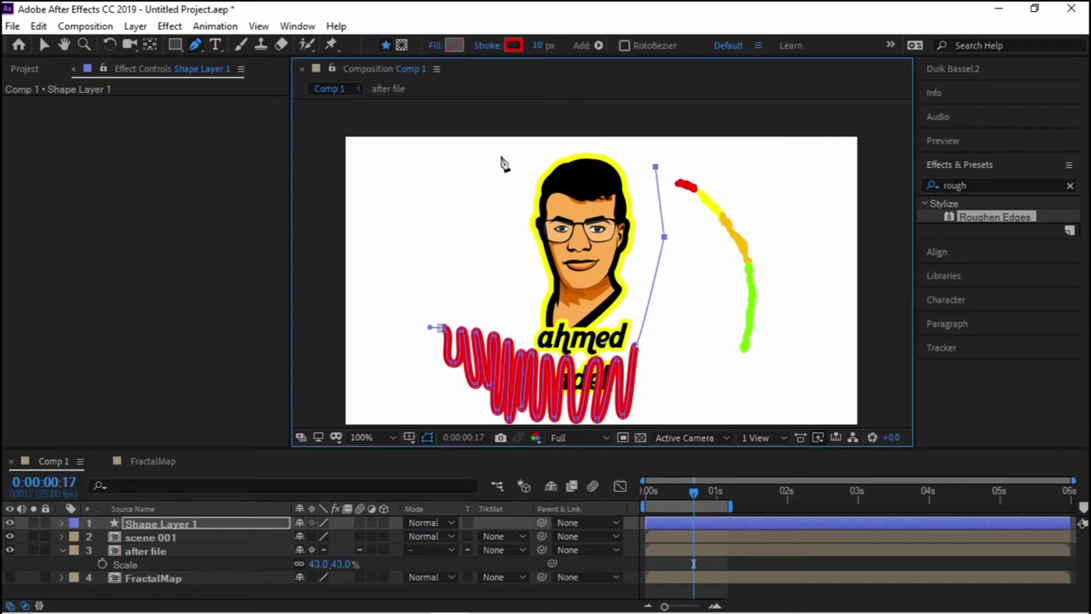
pyautogui.click(439, 328)
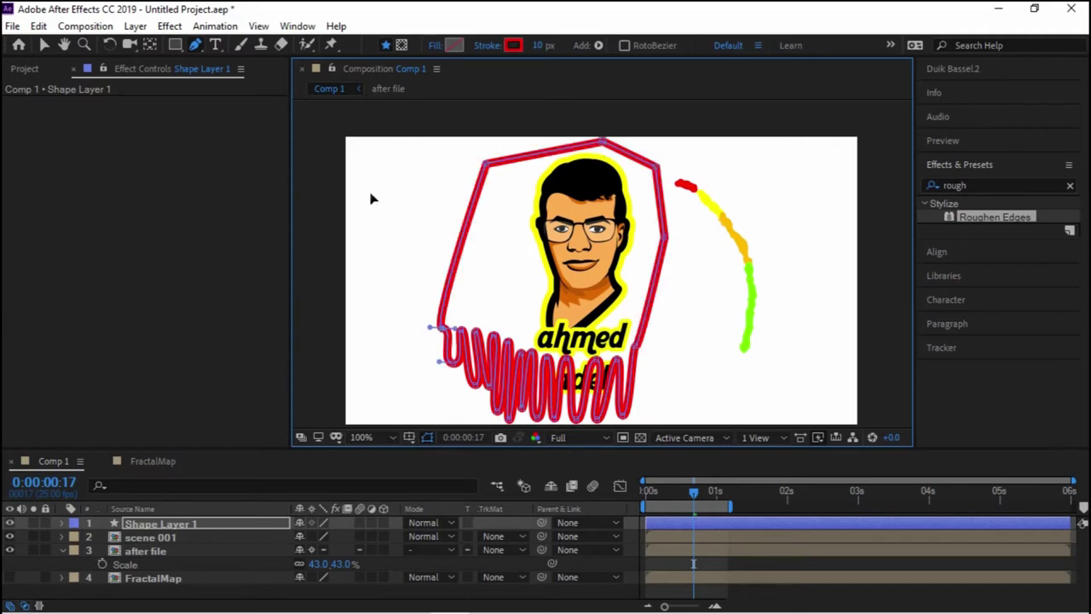
# Fill the shape solid red FF0000, sampled with the eyedropper
pyautogui.click(454, 45)
pyautogui.click(343, 120)
pyautogui.click(537, 149)
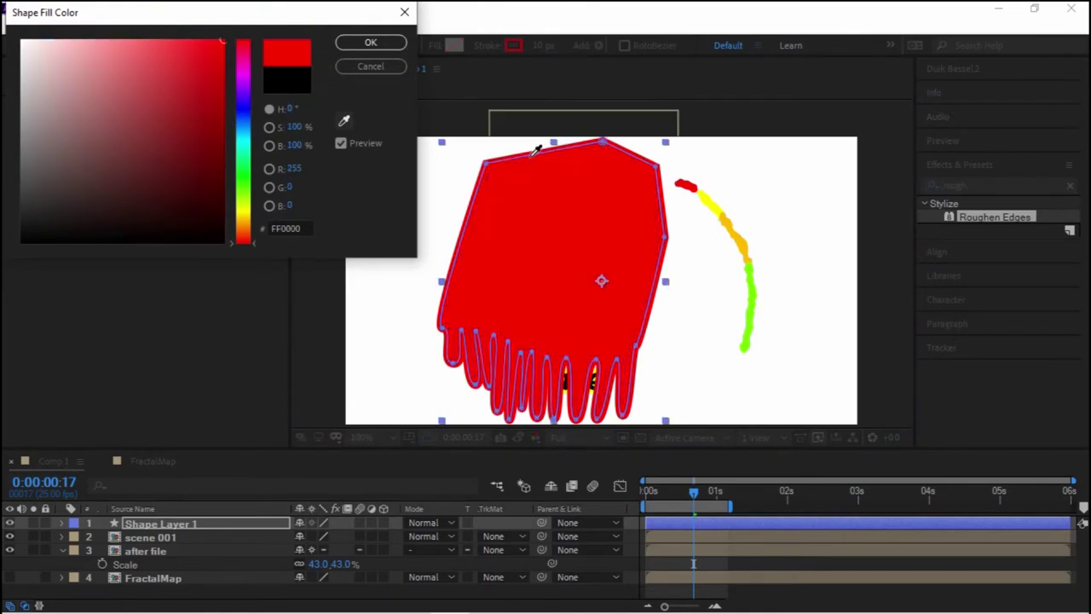
pyautogui.click(370, 42)
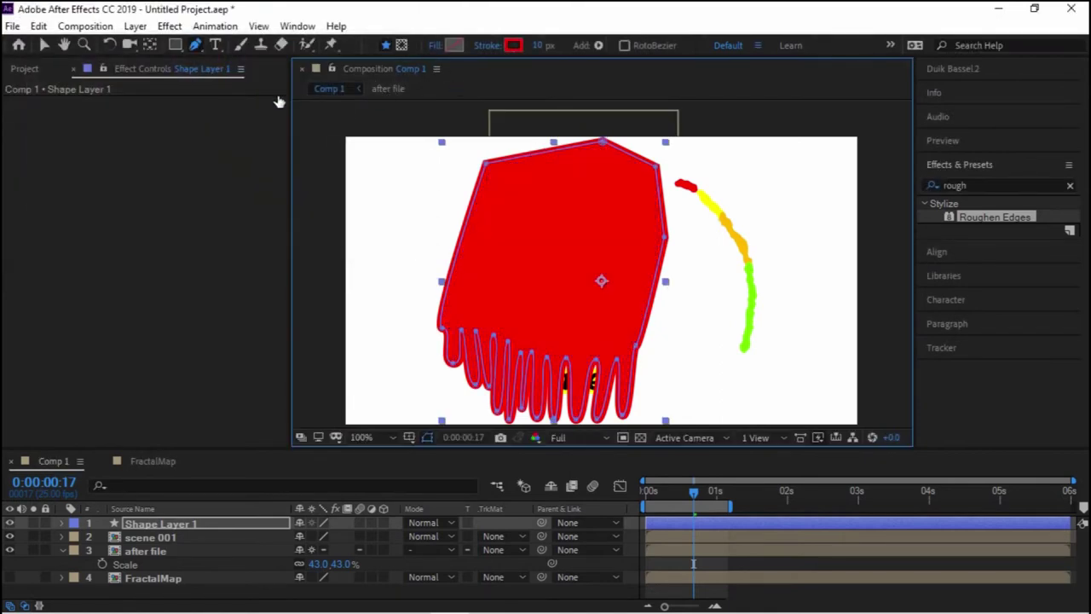
# Set the shape's stroke to None
pyautogui.click(488, 45)
pyautogui.click(17, 44)
pyautogui.click(79, 134)
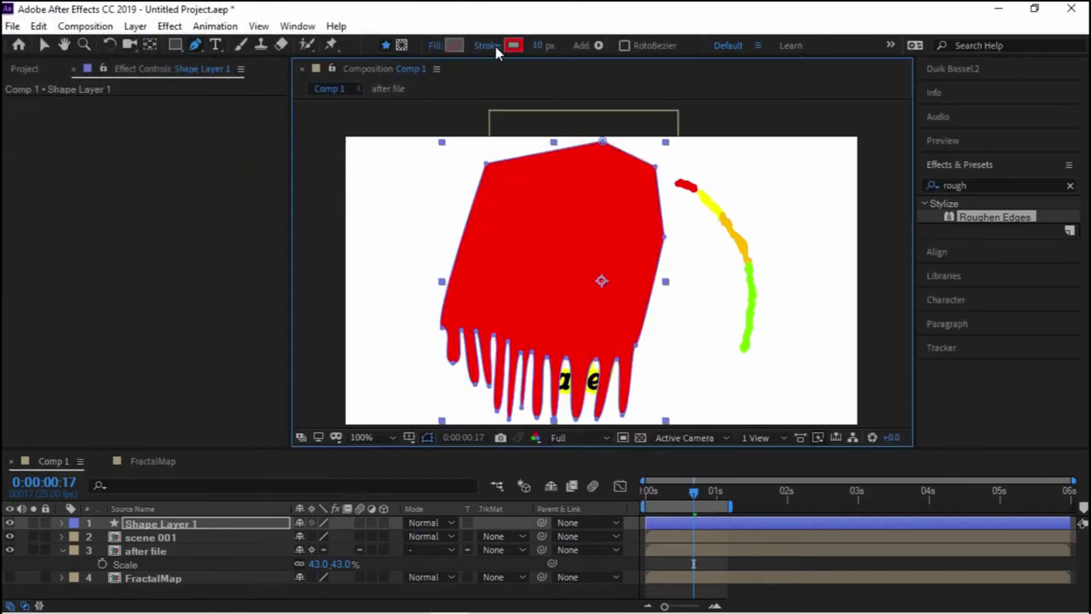
pyautogui.click(496, 46)
pyautogui.click(26, 45)
pyautogui.click(80, 138)
# Rotate the red shape clockwise, then pull its lower corner down-right and its notch point down-left
pyautogui.click(45, 44)
pyautogui.moveTo(670, 139)
pyautogui.mouseDown()
pyautogui.moveTo(745, 217)
pyautogui.moveTo(736, 210)
pyautogui.mouseUp()
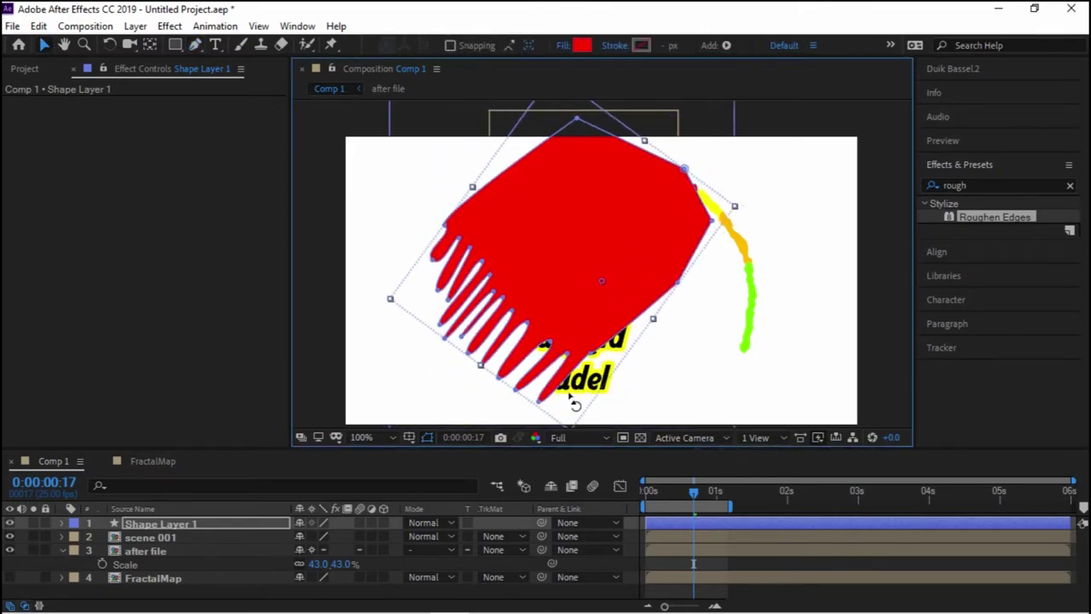
pyautogui.click(598, 365)
pyautogui.moveTo(598, 364); pyautogui.dragTo(622, 401)
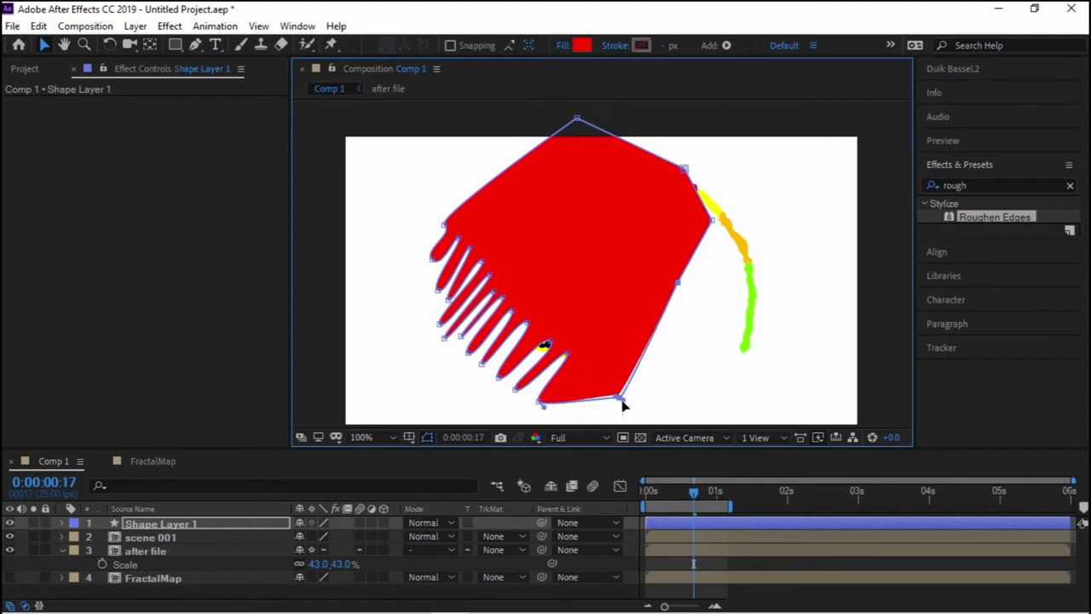
pyautogui.click(555, 353)
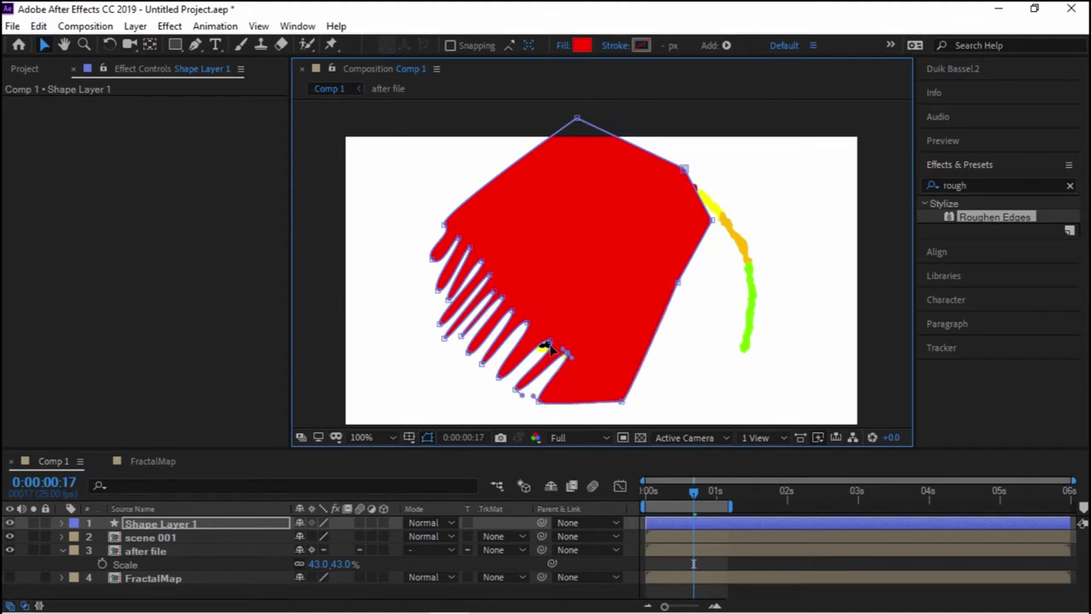
pyautogui.moveTo(540, 349); pyautogui.dragTo(530, 361)
# Push the right edge outward, stretch the finger tips down-left, and set work area and playhead to 2 s
pyautogui.moveTo(678, 288); pyautogui.dragTo(718, 292)
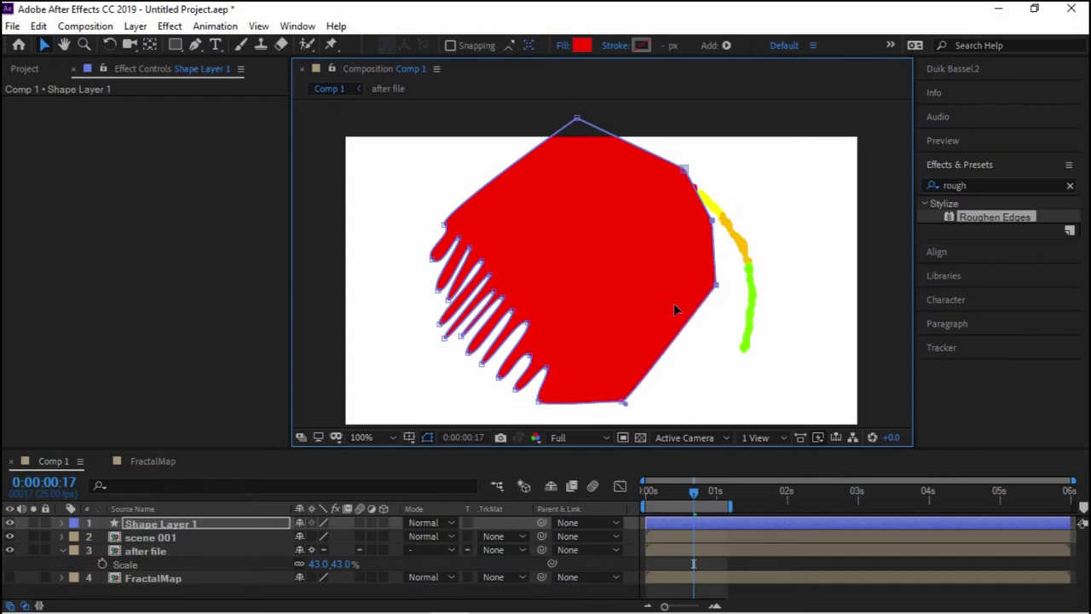
pyautogui.moveTo(426, 319)
pyautogui.mouseDown()
pyautogui.moveTo(503, 384)
pyautogui.moveTo(461, 397)
pyautogui.mouseUp()
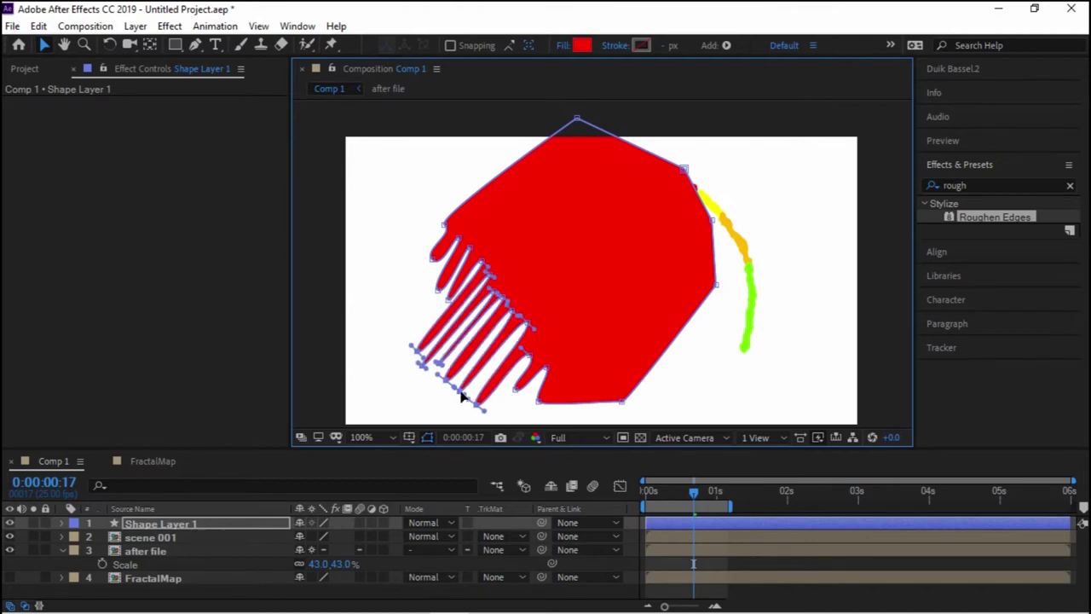
pyautogui.moveTo(726, 506); pyautogui.dragTo(809, 507)
pyautogui.moveTo(720, 508)
pyautogui.mouseDown()
pyautogui.moveTo(645, 507)
pyautogui.moveTo(786, 508)
pyautogui.mouseUp()
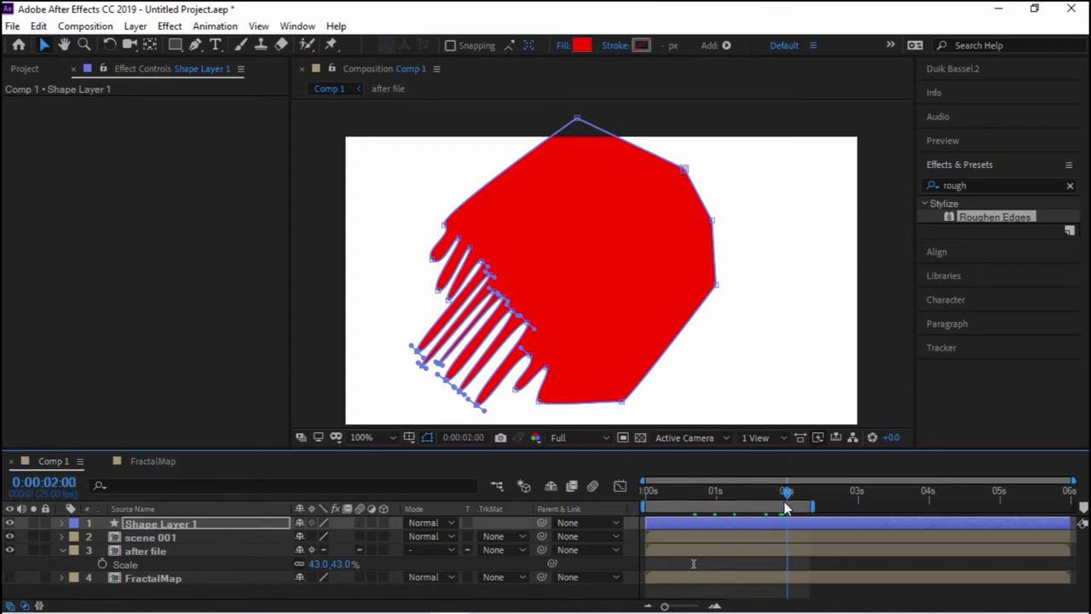
# Expand Shape Layer 1 down to Path 1, keyframe the path at 2 s, and return to 0 s
pyautogui.click(61, 523)
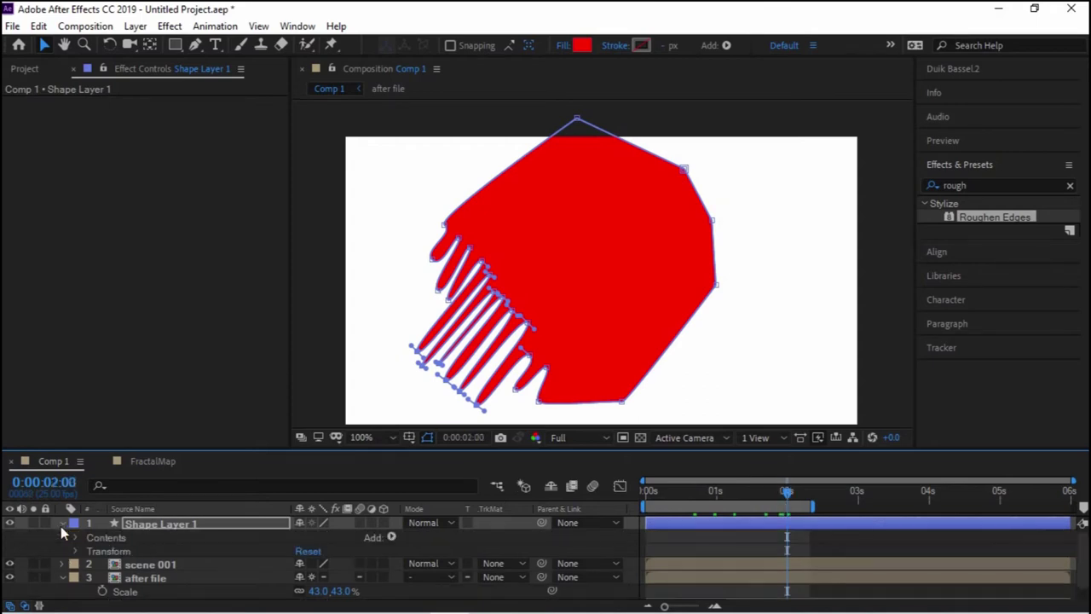
pyautogui.click(73, 537)
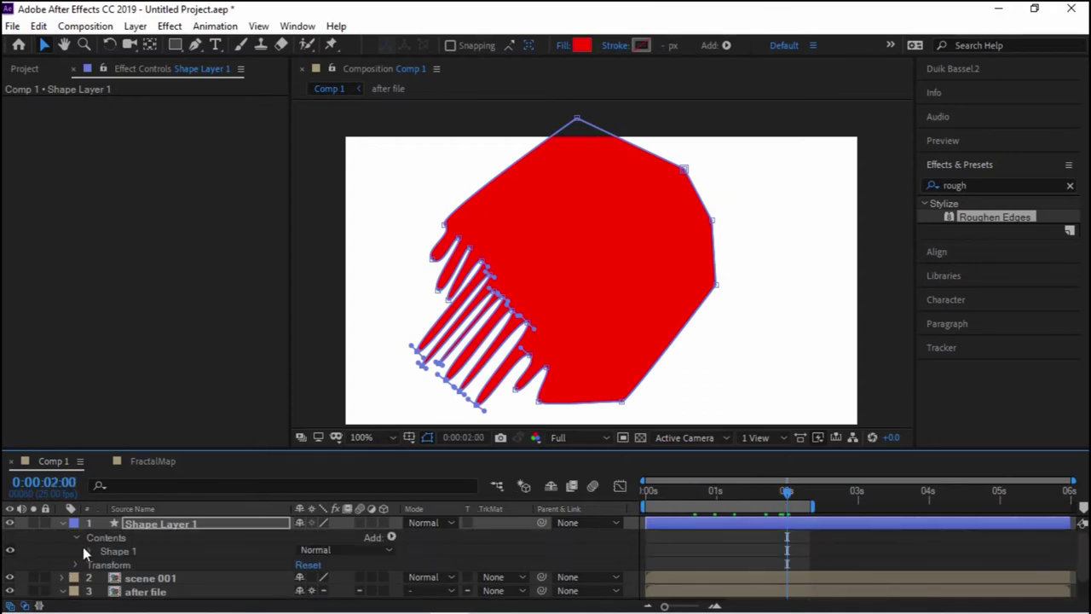
pyautogui.click(90, 550)
pyautogui.click(103, 551)
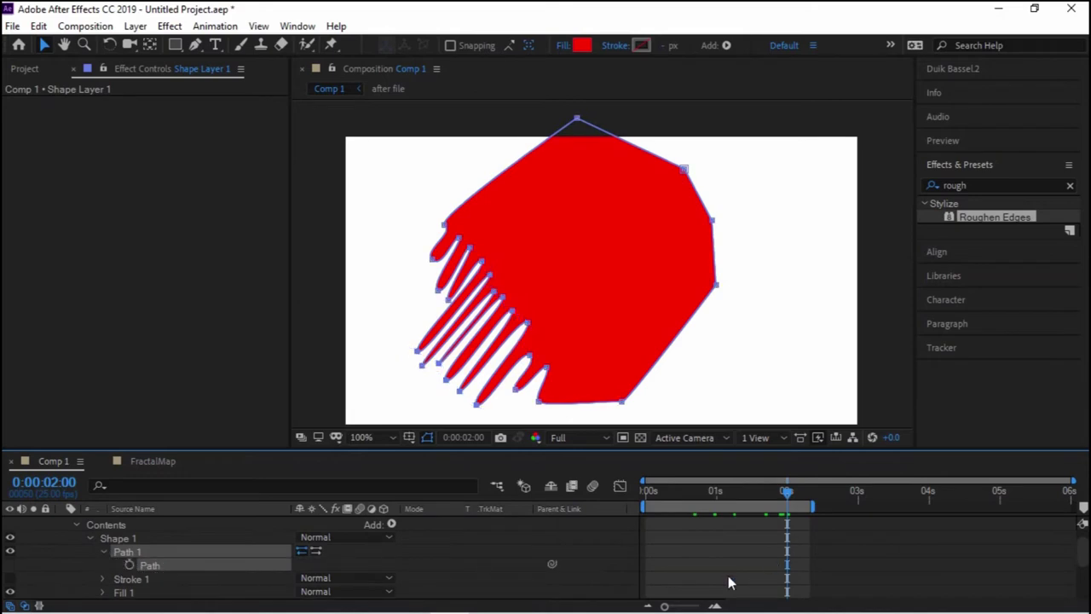
pyautogui.click(128, 565)
pyautogui.moveTo(786, 501); pyautogui.dragTo(573, 500)
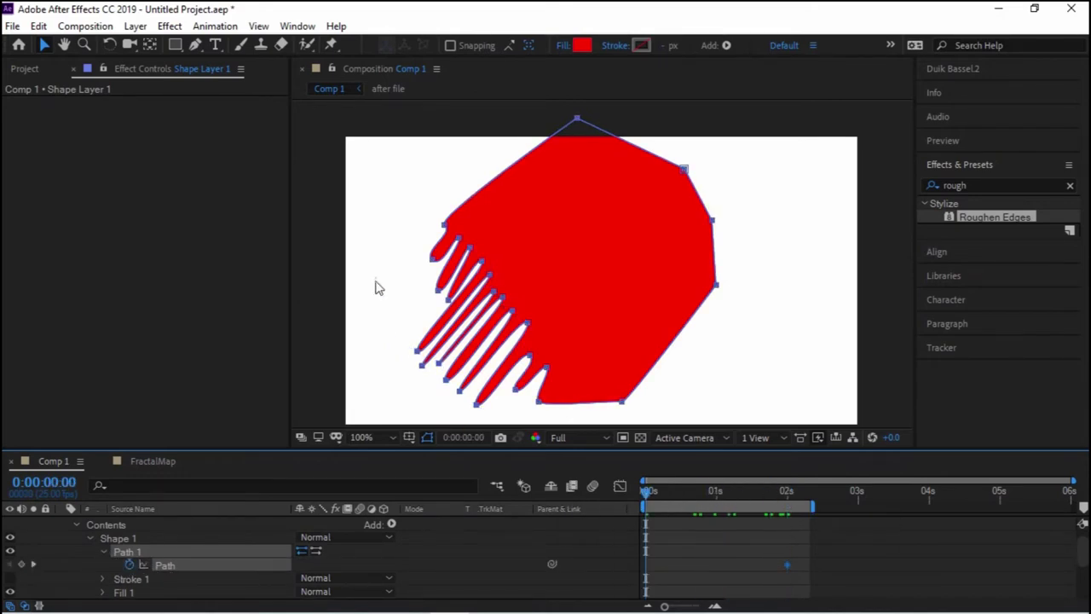
# At 0 s, select the comb-teeth vertices and collapse the red shape up and to the right
pyautogui.moveTo(375, 280); pyautogui.dragTo(482, 415)
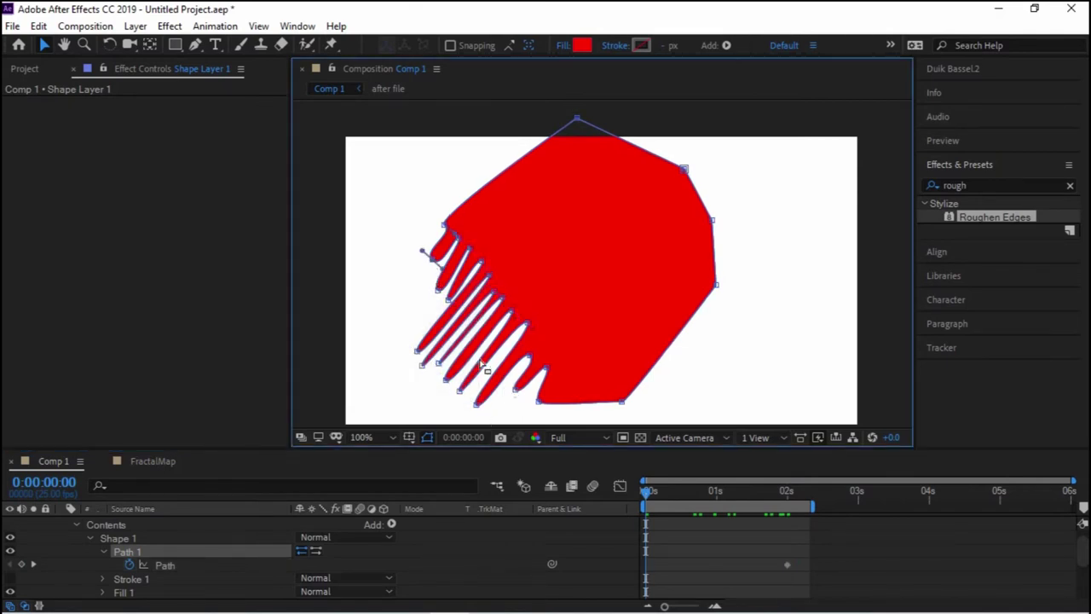
pyautogui.moveTo(409, 281); pyautogui.dragTo(483, 417)
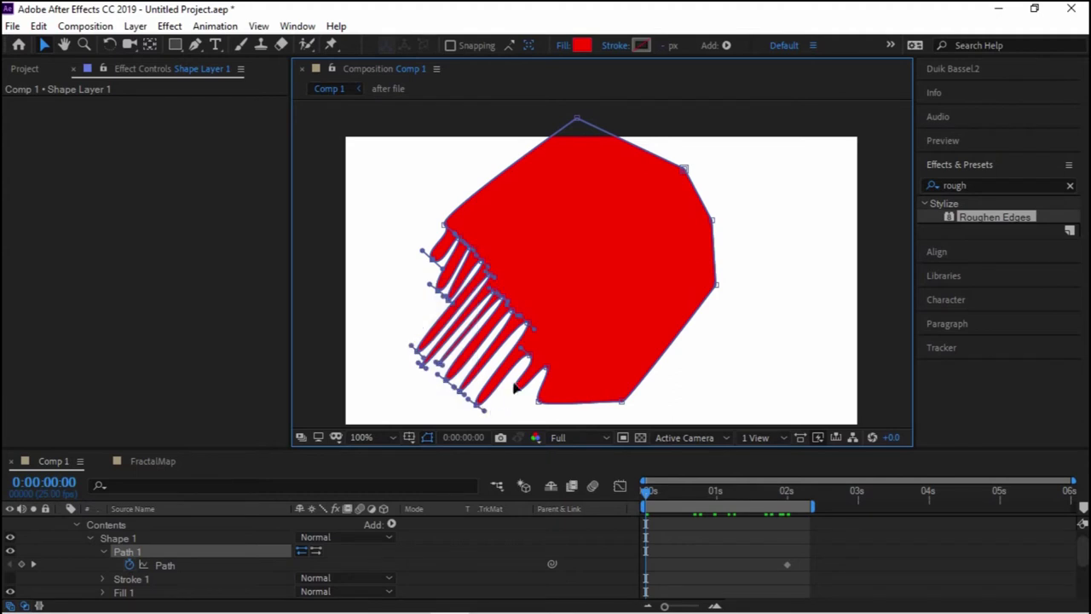
pyautogui.moveTo(478, 410); pyautogui.dragTo(517, 362)
pyautogui.moveTo(418, 207)
pyautogui.mouseDown()
pyautogui.moveTo(542, 401)
pyautogui.moveTo(606, 337)
pyautogui.moveTo(592, 353)
pyautogui.mouseUp()
pyautogui.moveTo(461, 145)
pyautogui.mouseDown()
pyautogui.moveTo(623, 420)
pyautogui.moveTo(623, 396)
pyautogui.mouseUp()
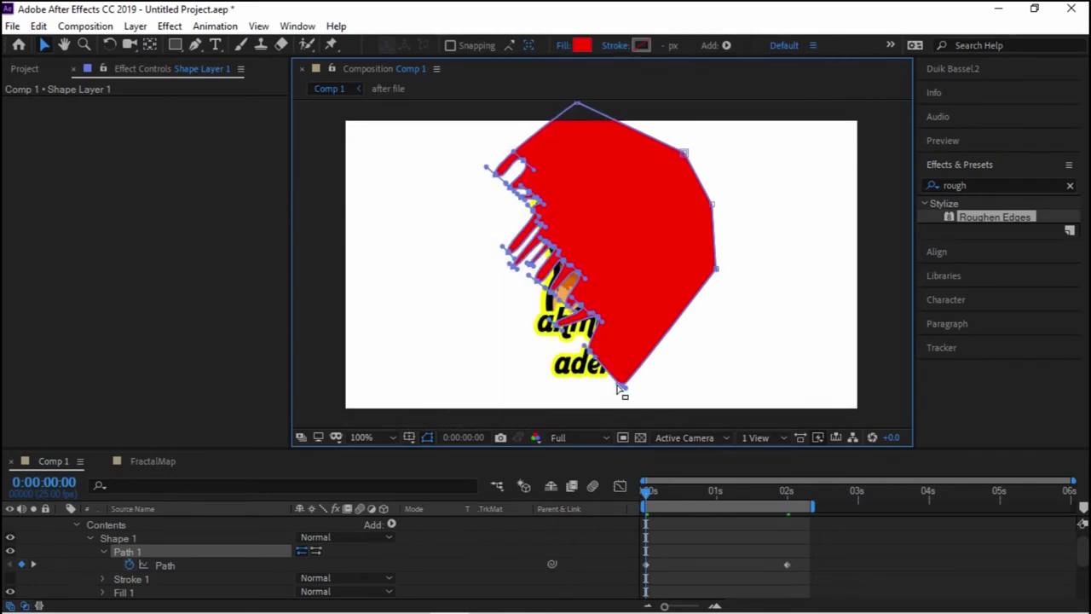
pyautogui.moveTo(590, 349); pyautogui.dragTo(686, 275)
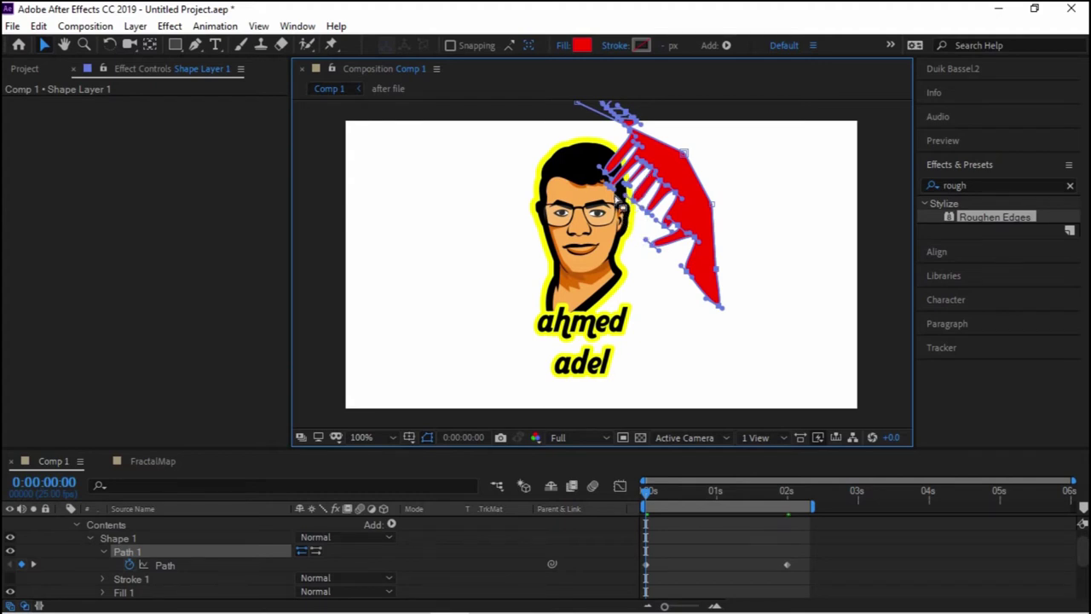
# Free-transform the selected points into a smaller hand form, undoing an accidental nudge
pyautogui.doubleClick(642, 235)
pyautogui.moveTo(643, 235); pyautogui.dragTo(614, 218)
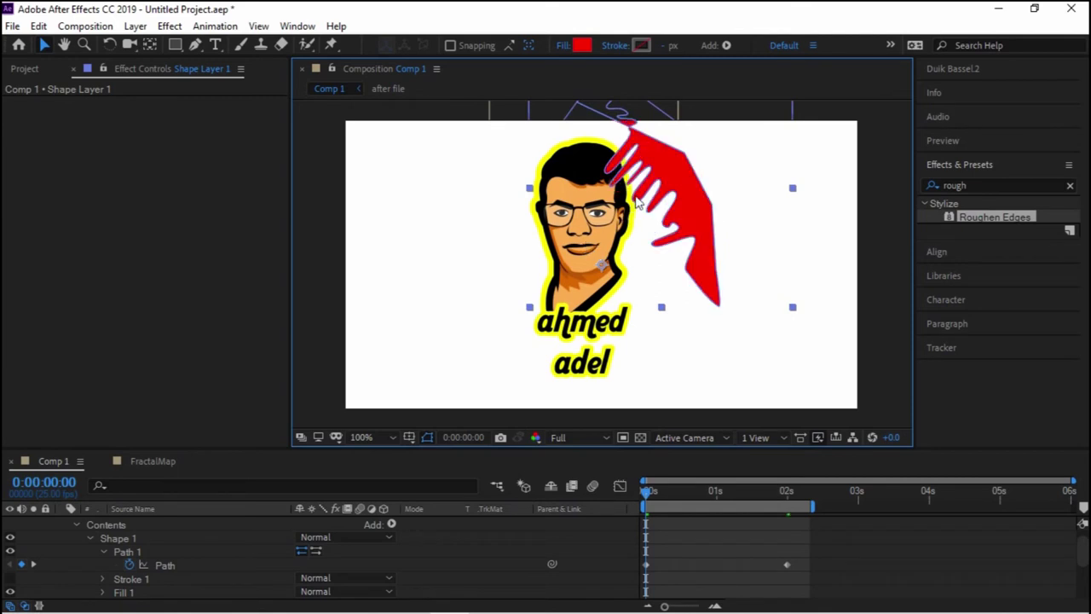
pyautogui.click(166, 562)
pyautogui.click(637, 213)
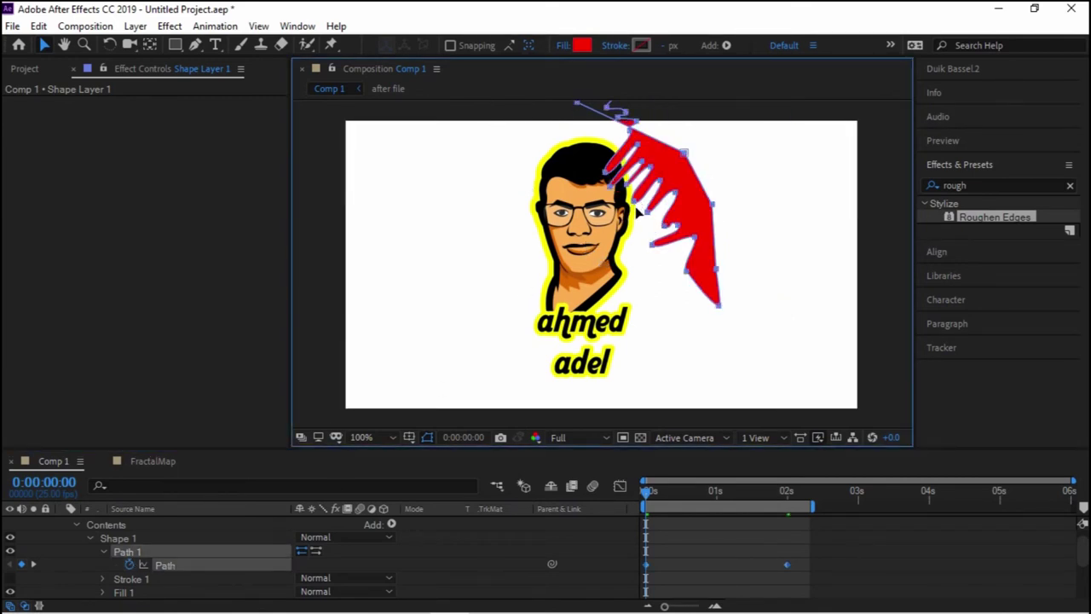
pyautogui.moveTo(648, 217); pyautogui.dragTo(652, 215)
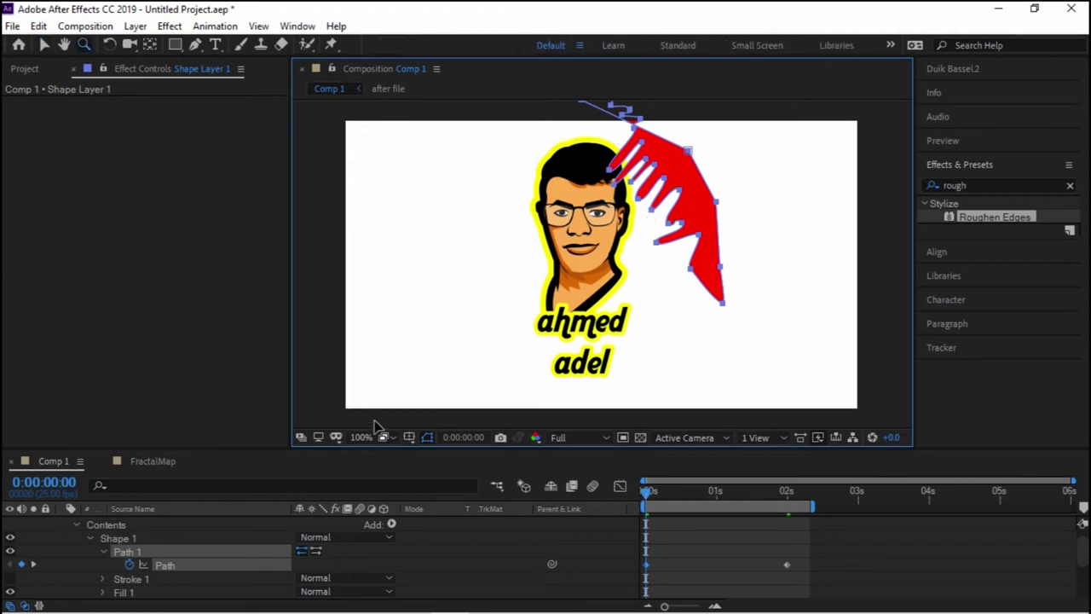
pyautogui.click(44, 44)
pyautogui.hotkey('ctrl', 'z')
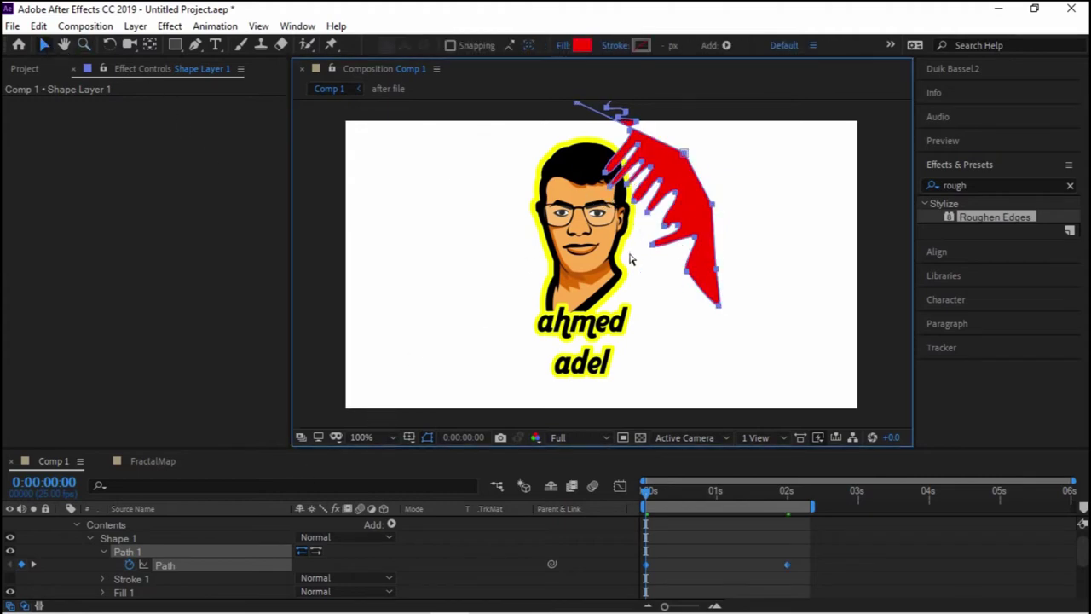
# Thin the starting shape into a narrow zigzag and collapse the layer's properties
pyautogui.moveTo(753, 159); pyautogui.dragTo(612, 338)
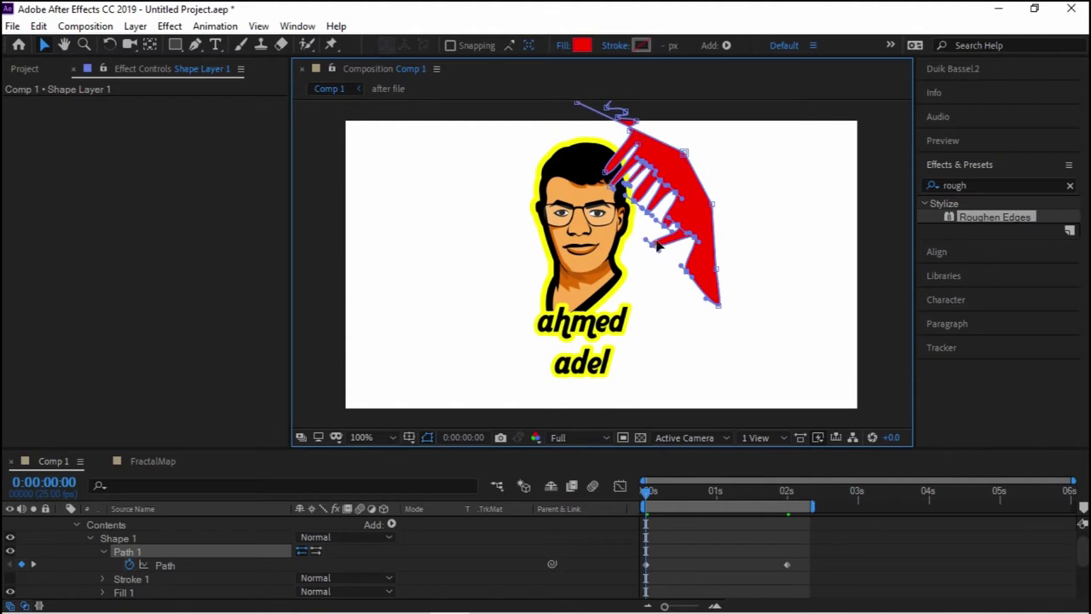
pyautogui.moveTo(654, 247); pyautogui.dragTo(639, 194)
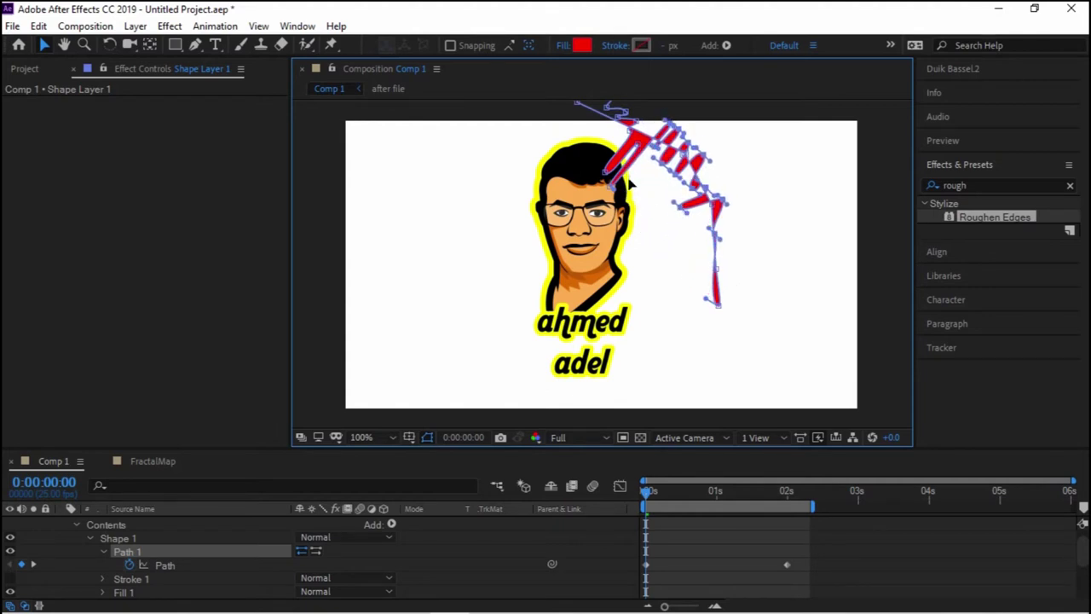
pyautogui.moveTo(639, 194)
pyautogui.mouseDown()
pyautogui.moveTo(615, 183)
pyautogui.moveTo(635, 169)
pyautogui.mouseUp()
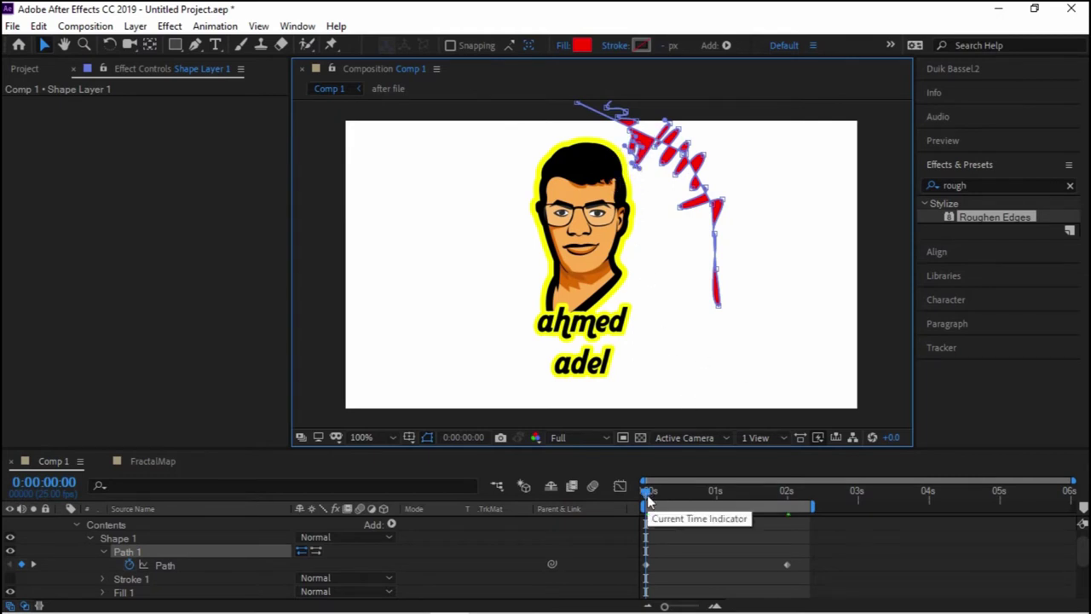
pyautogui.click(88, 538)
# Apply Roughen Edges to Shape Layer 1
pyautogui.click(78, 525)
pyautogui.scroll(1, 76, 532)
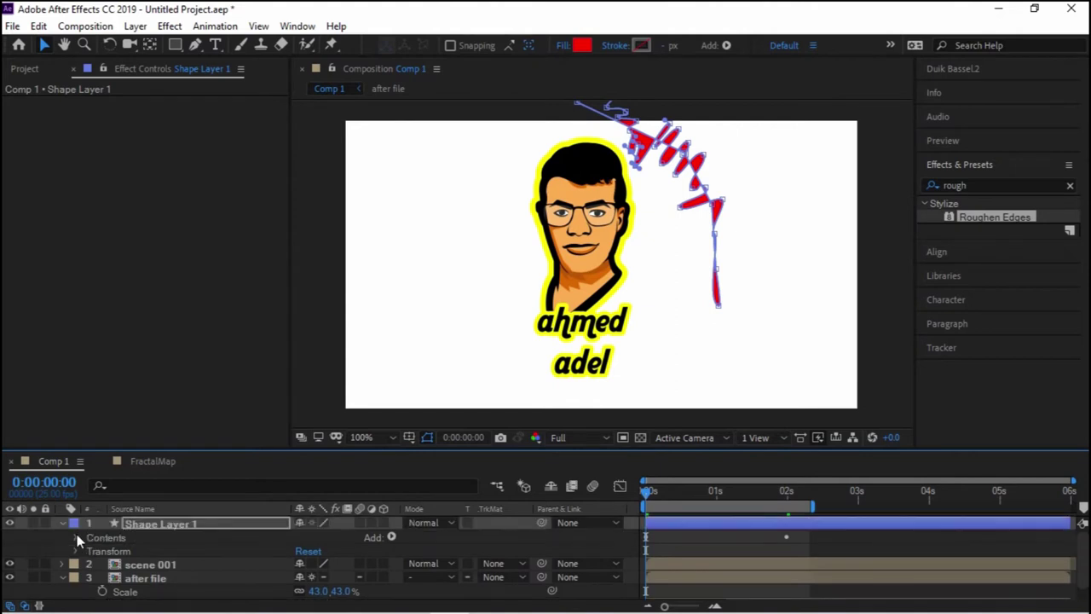
pyautogui.click(60, 522)
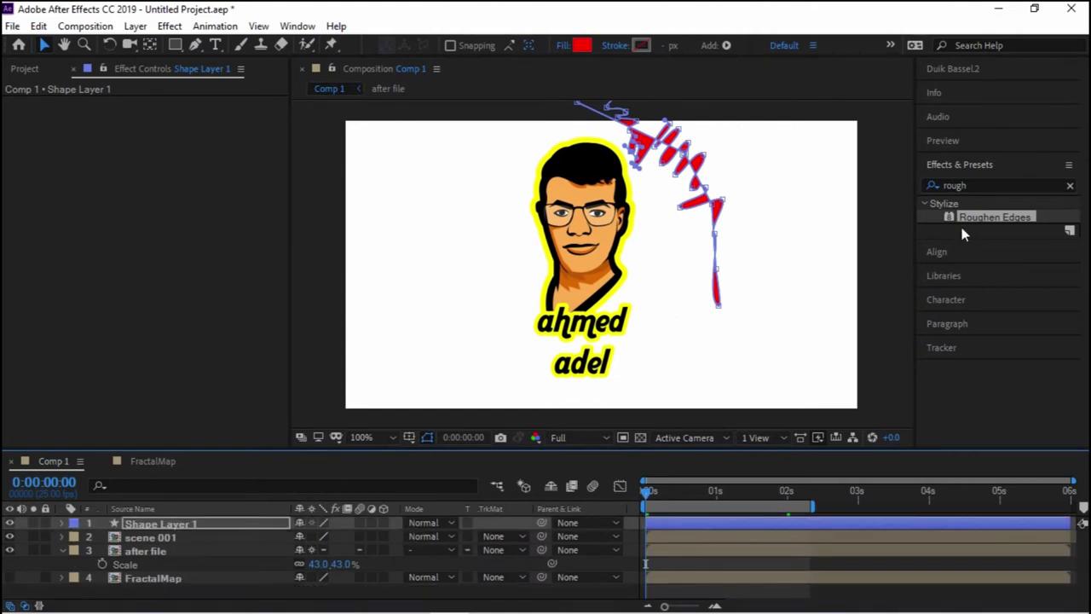
pyautogui.moveTo(960, 223); pyautogui.dragTo(433, 401)
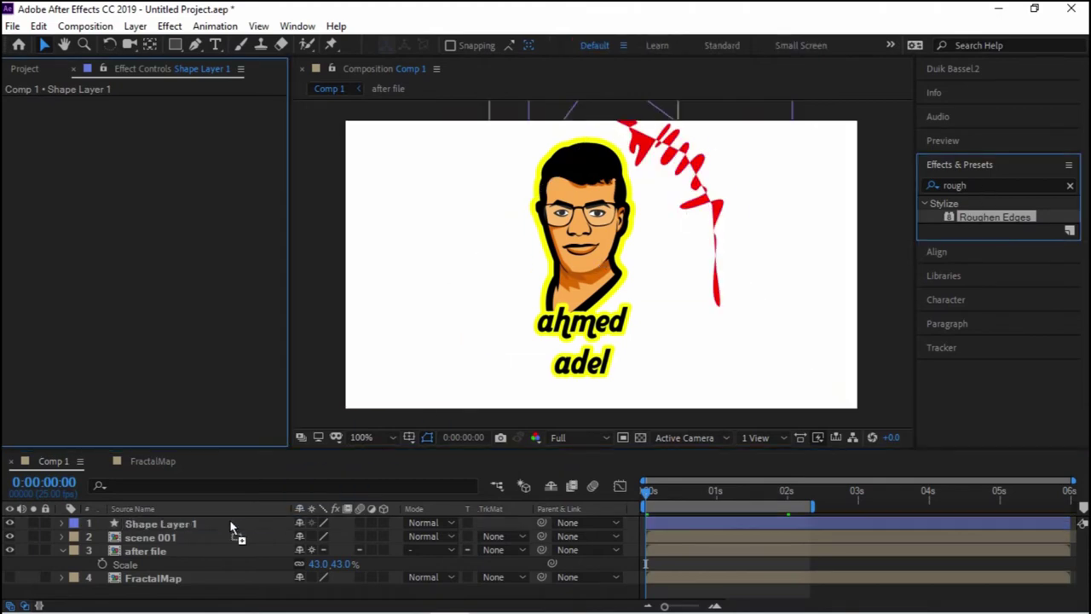
# Add a Displacement Map effect that uses the FractalMap layer as its source
pyautogui.click(1010, 186)
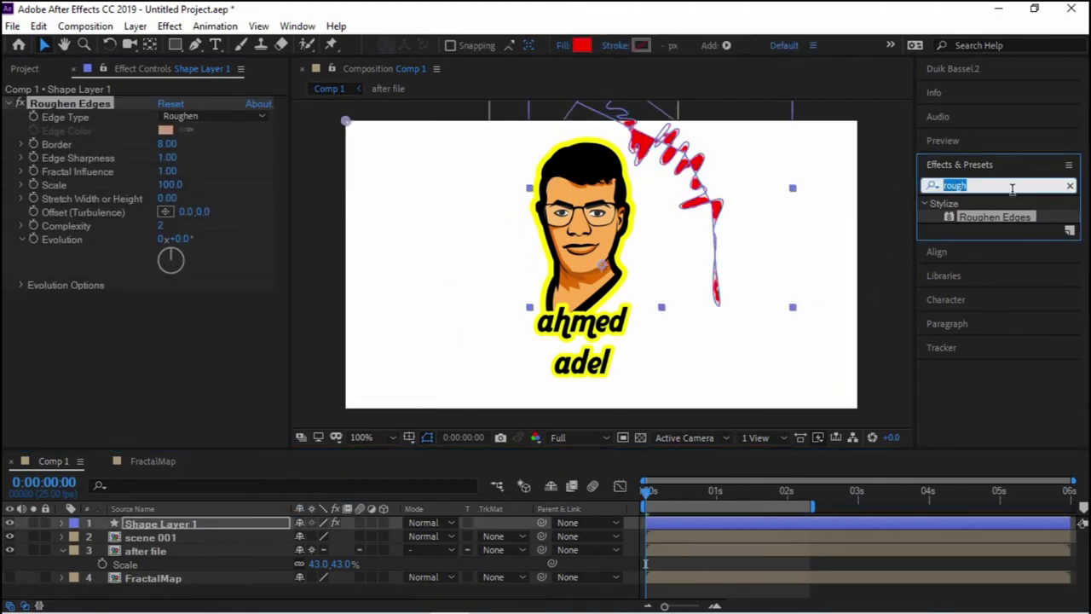
pyautogui.write('displace')
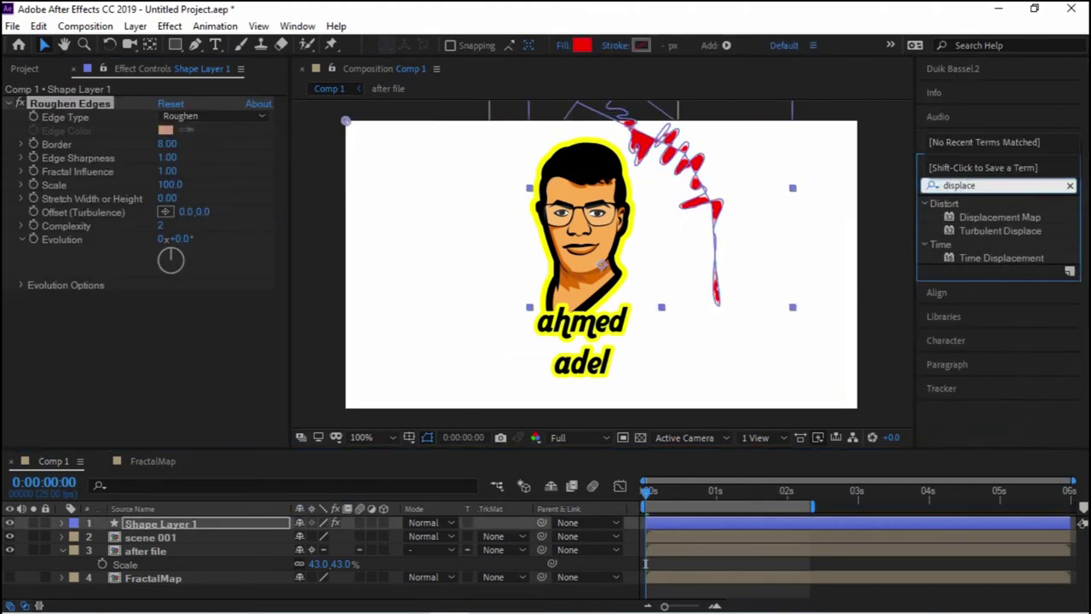
pyautogui.moveTo(998, 218); pyautogui.dragTo(123, 104)
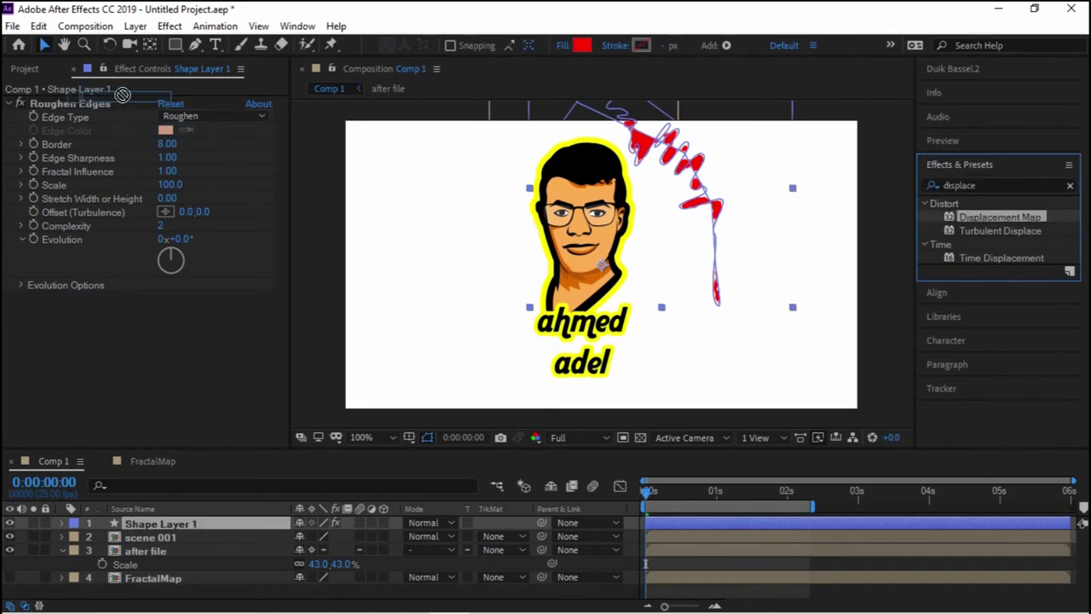
pyautogui.click(201, 116)
pyautogui.click(239, 206)
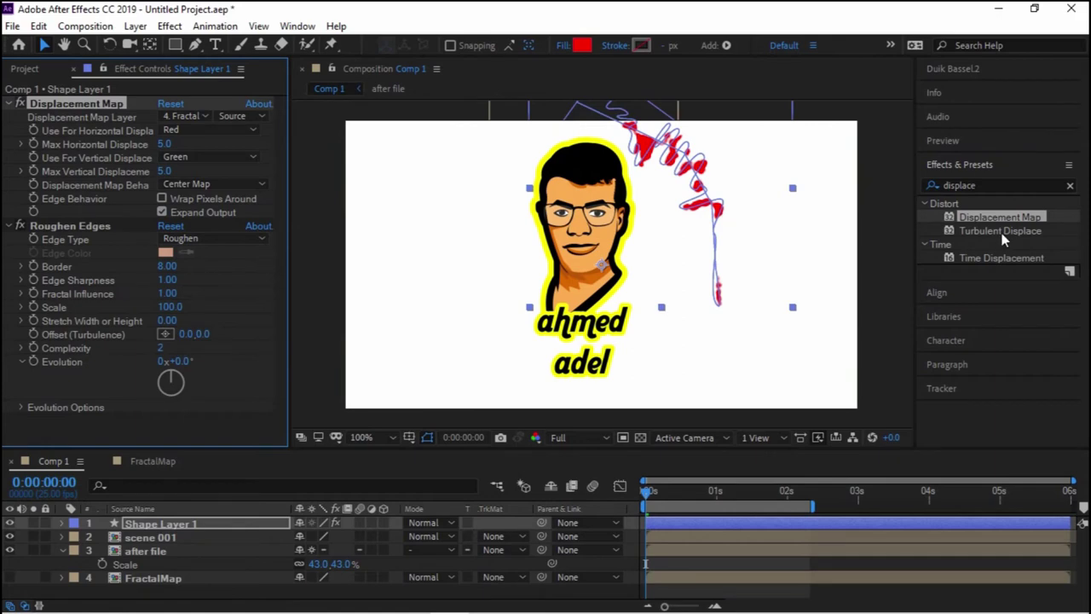
# Add Turbulent Displace, lower its Amount to 15, and move Shape Layer 1 below scene 001
pyautogui.moveTo(1003, 238); pyautogui.dragTo(80, 218)
pyautogui.scroll(2, 134, 206)
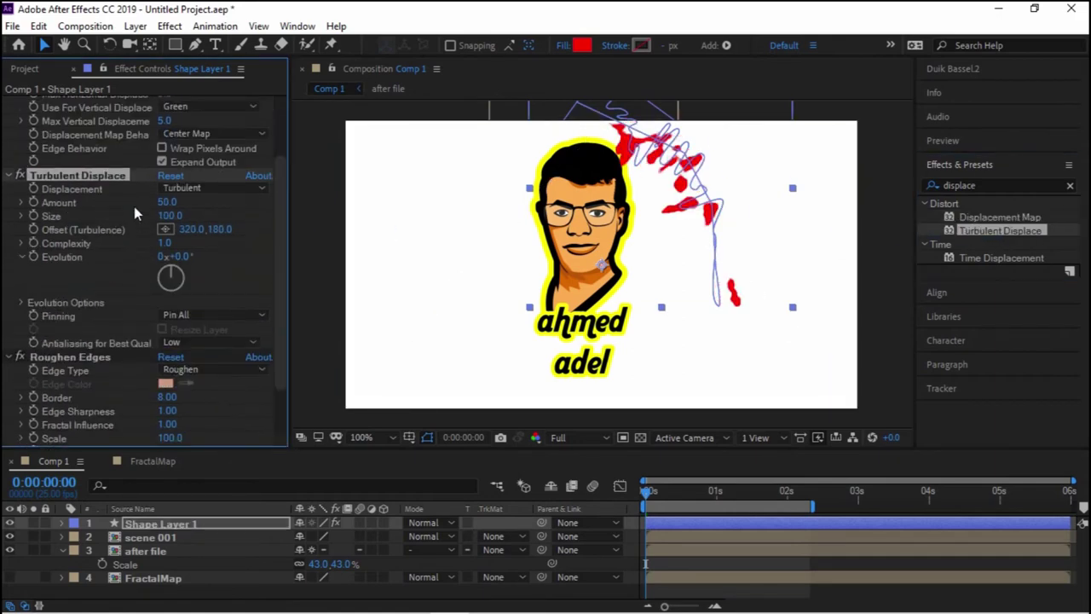
pyautogui.scroll(2, 134, 209)
pyautogui.moveTo(171, 239); pyautogui.dragTo(125, 259)
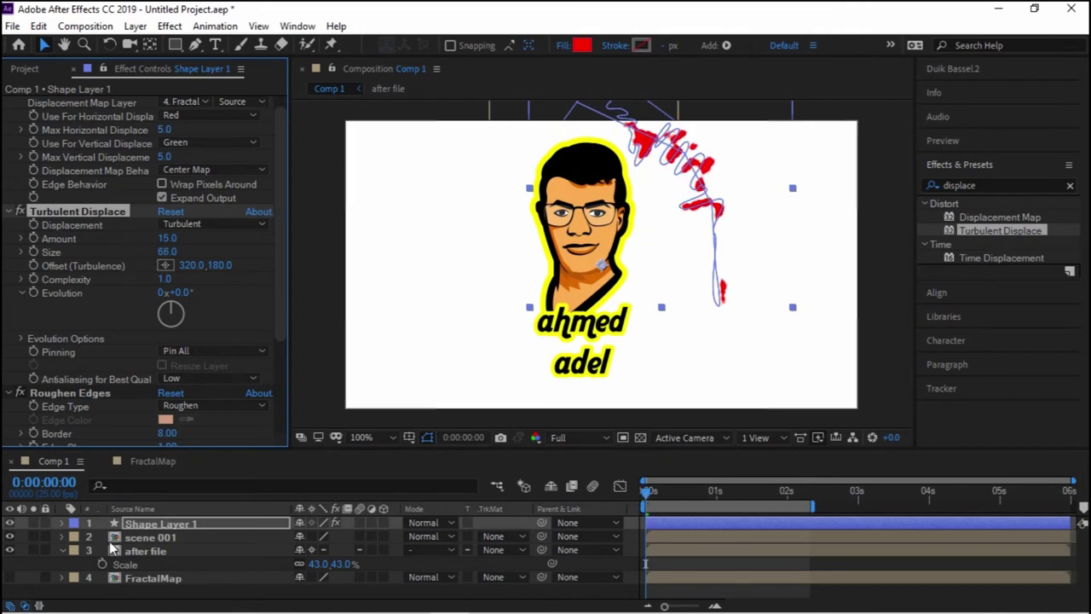
pyautogui.moveTo(161, 527); pyautogui.dragTo(167, 544)
pyautogui.click(164, 551)
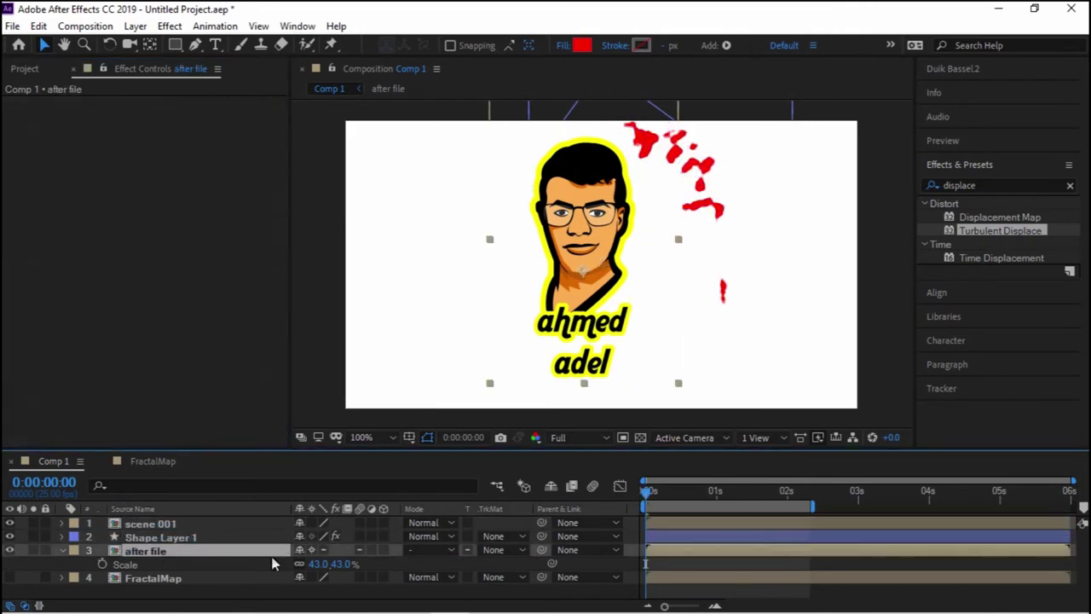
# Set after file's track matte to Shape Layer 1's alpha and preview the reveal
pyautogui.click(492, 551)
pyautogui.click(524, 482)
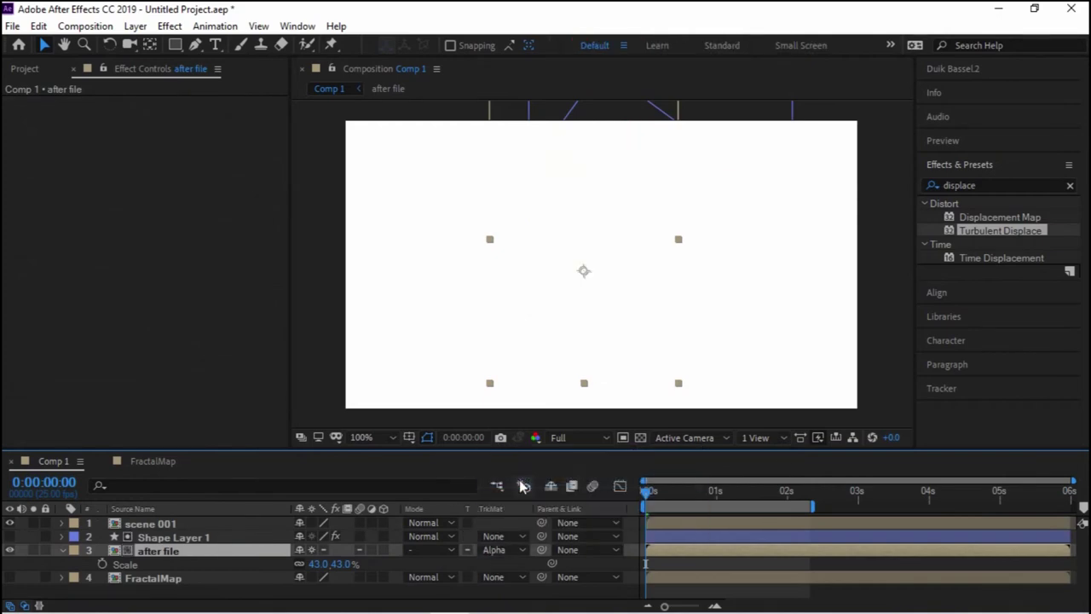
pyautogui.press('h')
pyautogui.press('space')
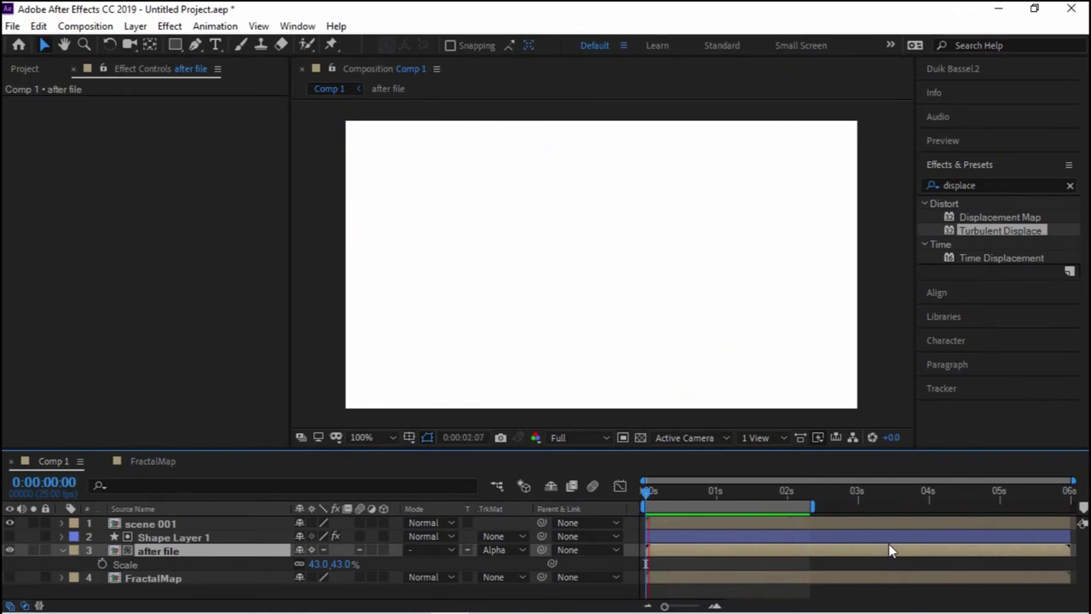
pyautogui.press('space')
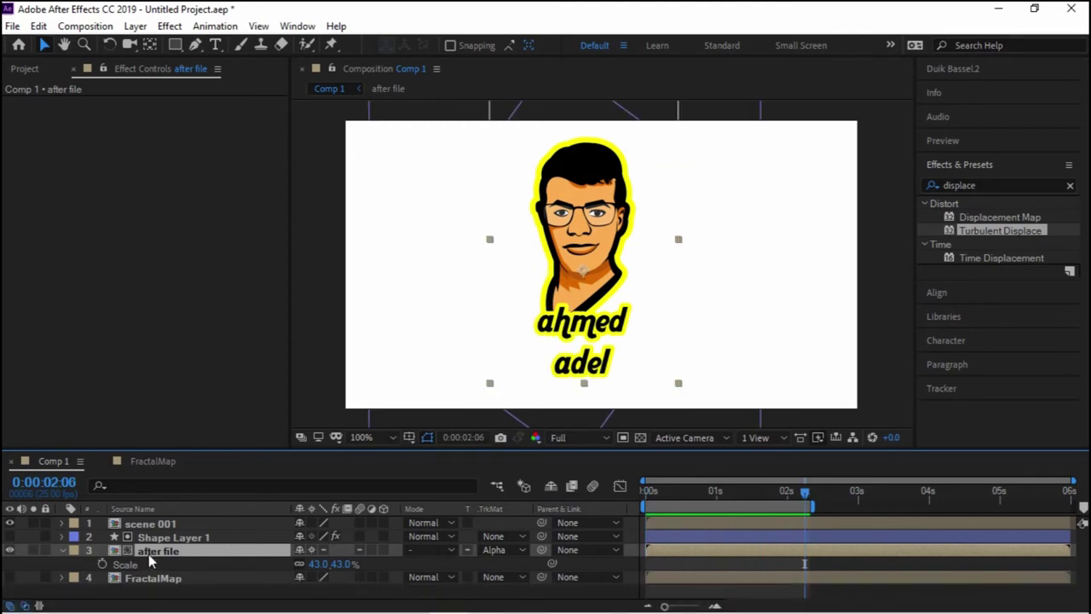
# Duplicate Shape Layer 1 together with its after file layer
pyautogui.click(195, 537)
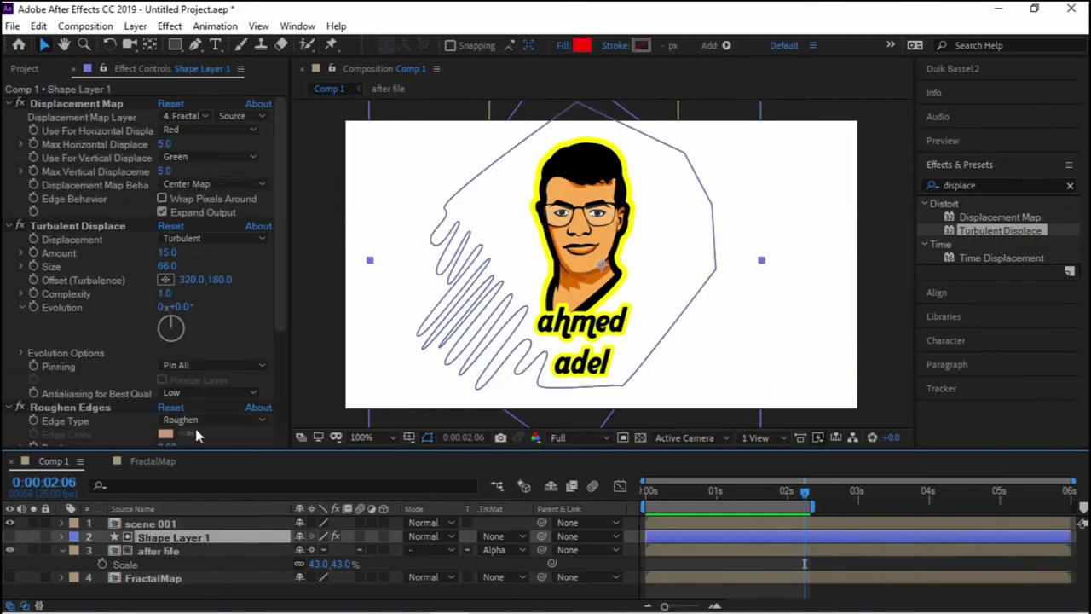
pyautogui.keyDown('ctrl'); pyautogui.click(162, 552); pyautogui.keyUp('ctrl')
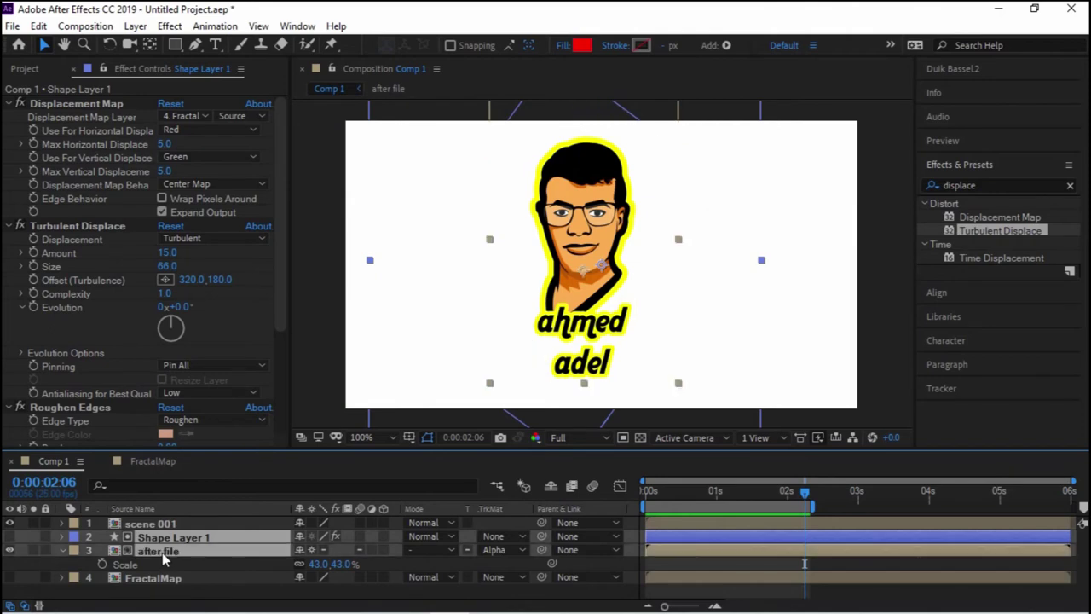
pyautogui.hotkey('ctrl', 'd')
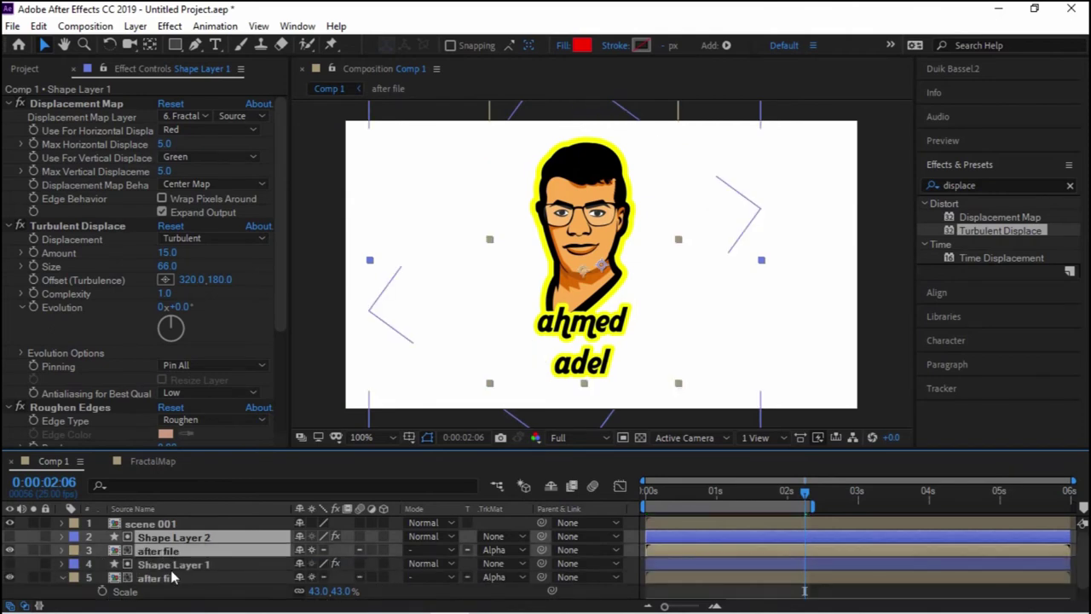
pyautogui.click(162, 577)
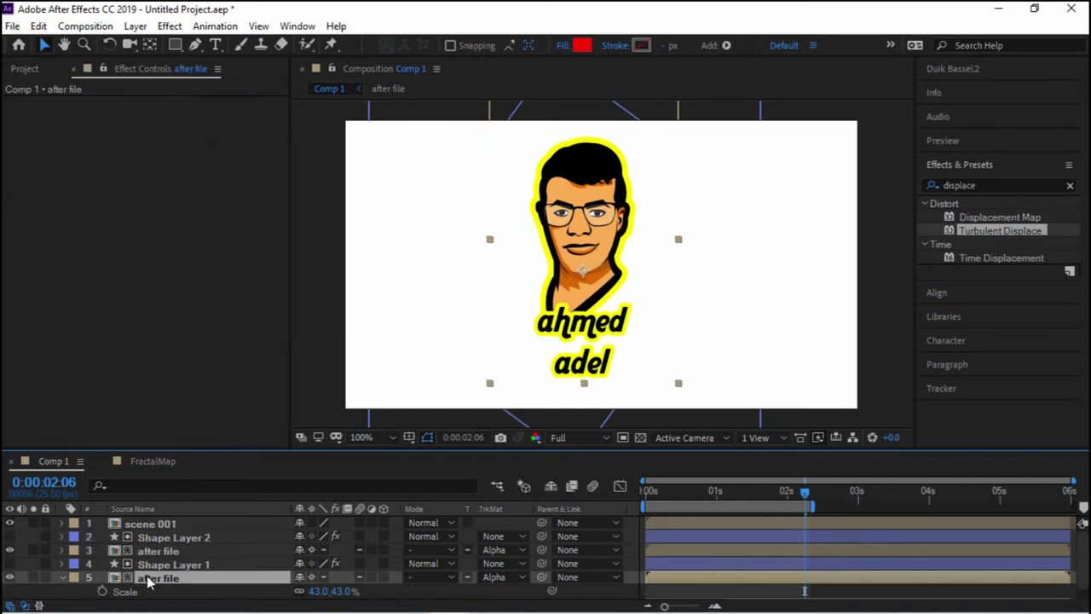
# Apply the Generate > Fill effect to the bottom after file copy
pyautogui.click(1010, 185)
pyautogui.doubleClick(1010, 185)
pyautogui.write('fill')
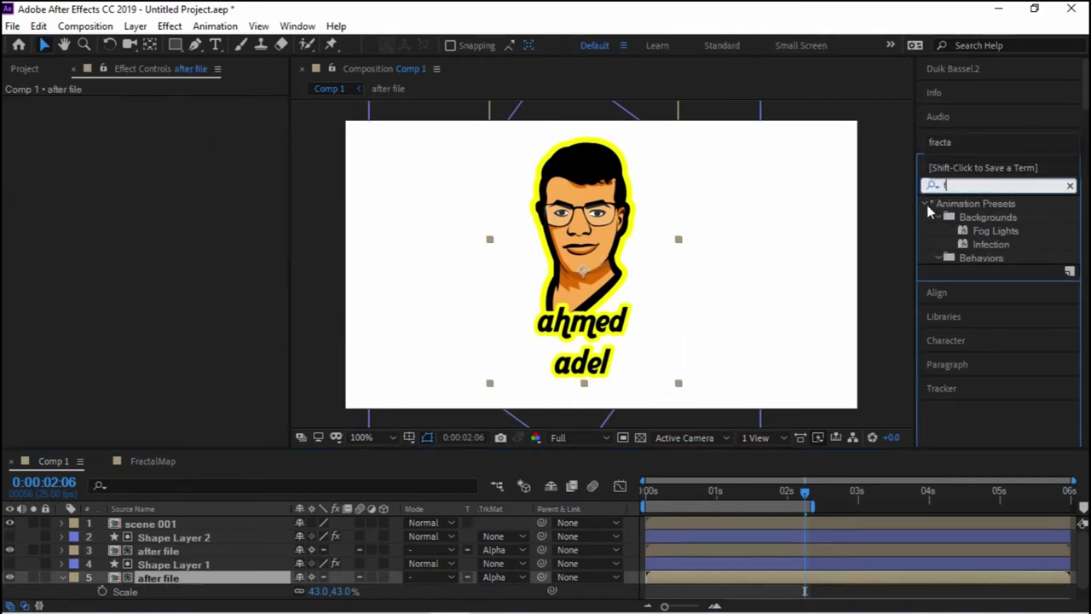
pyautogui.click(1000, 286)
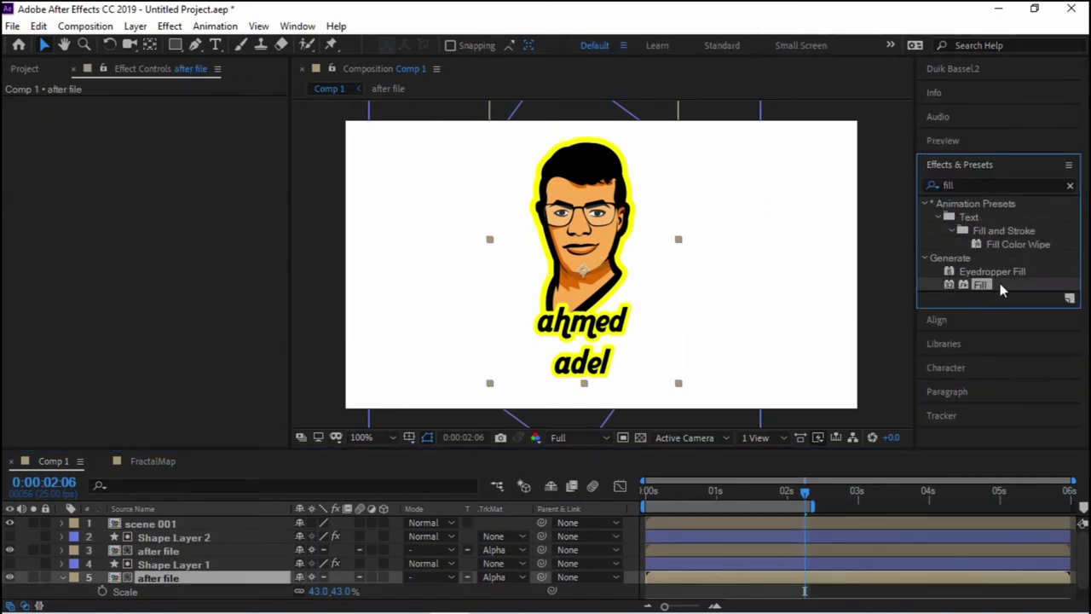
pyautogui.moveTo(1000, 283); pyautogui.dragTo(170, 578)
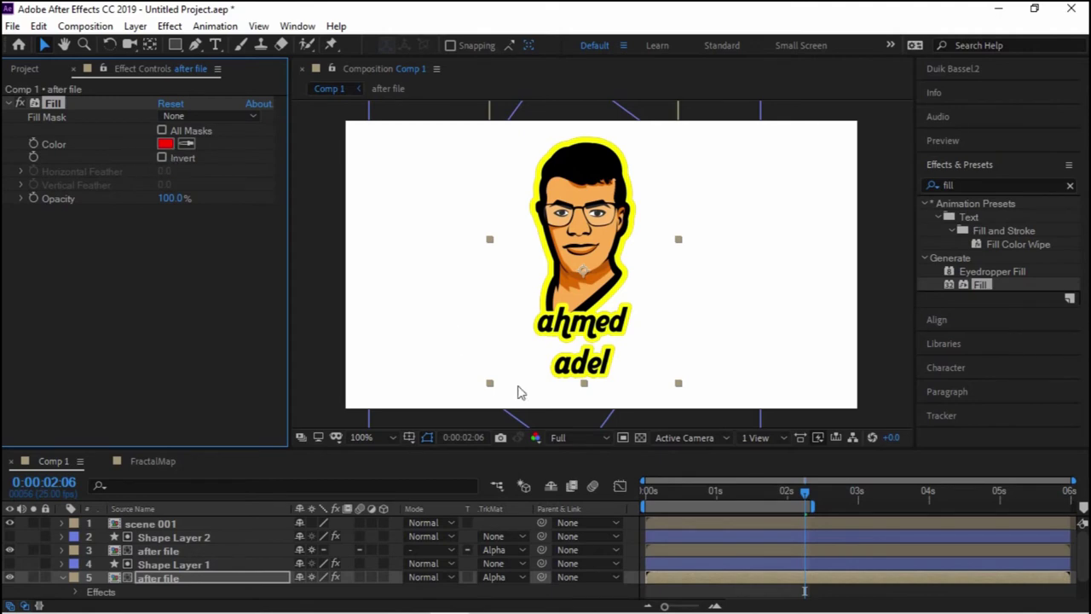
# Duplicate Shape Layer 1 and its filled after file copy to create Shape Layer 3
pyautogui.click(241, 563)
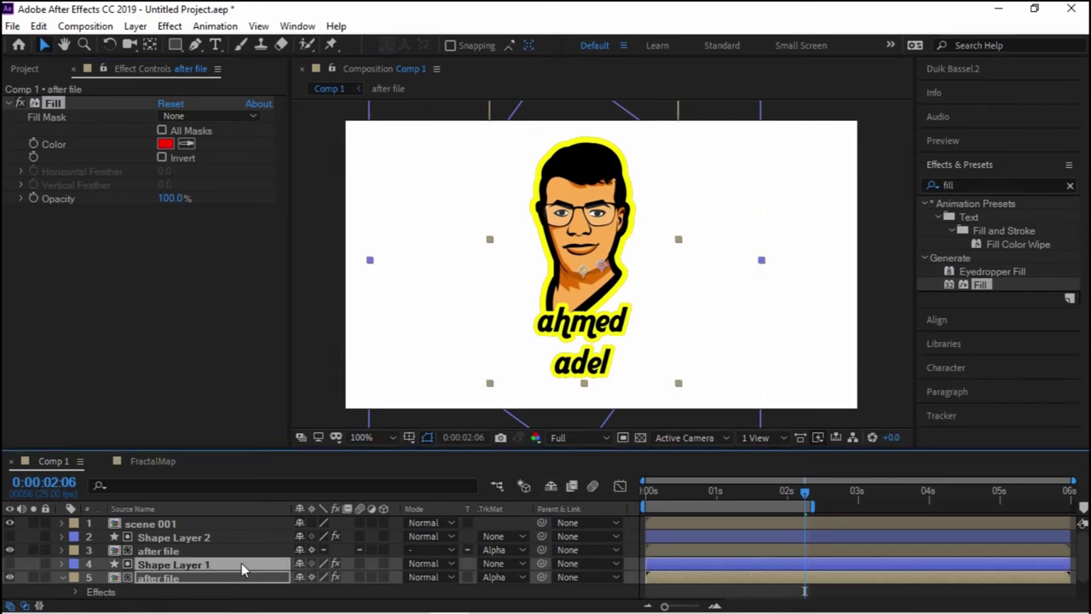
pyautogui.scroll(-2, 235, 559)
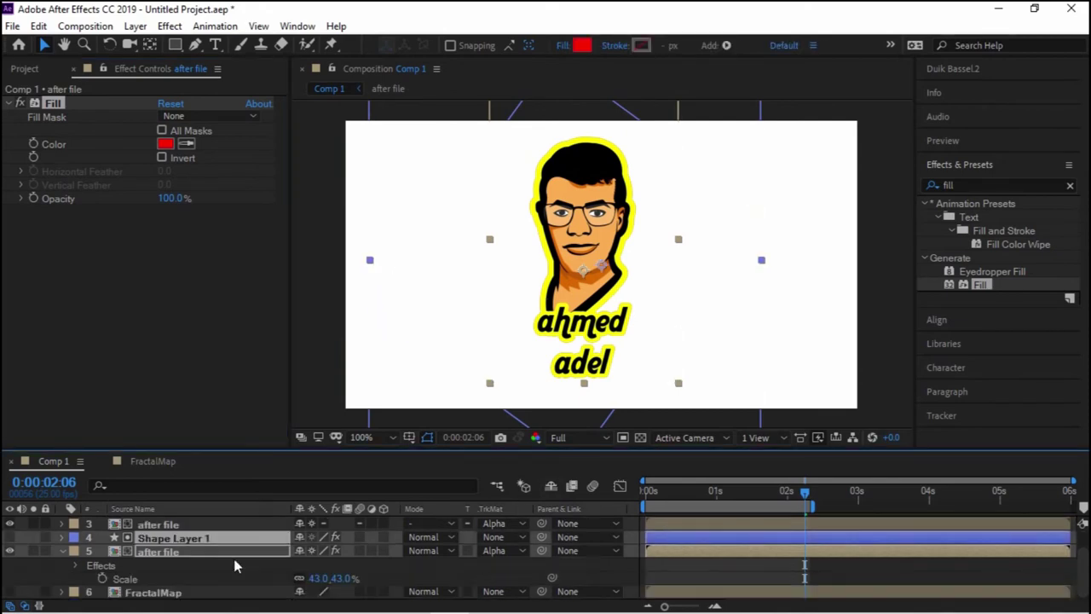
pyautogui.scroll(2, 241, 558)
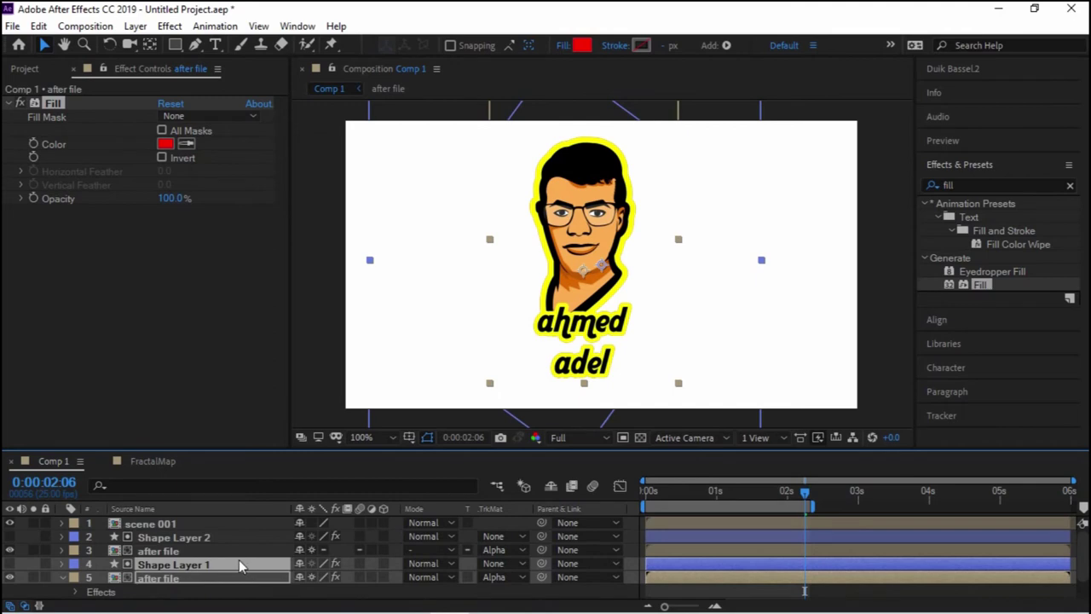
pyautogui.hotkey('shift', 's')
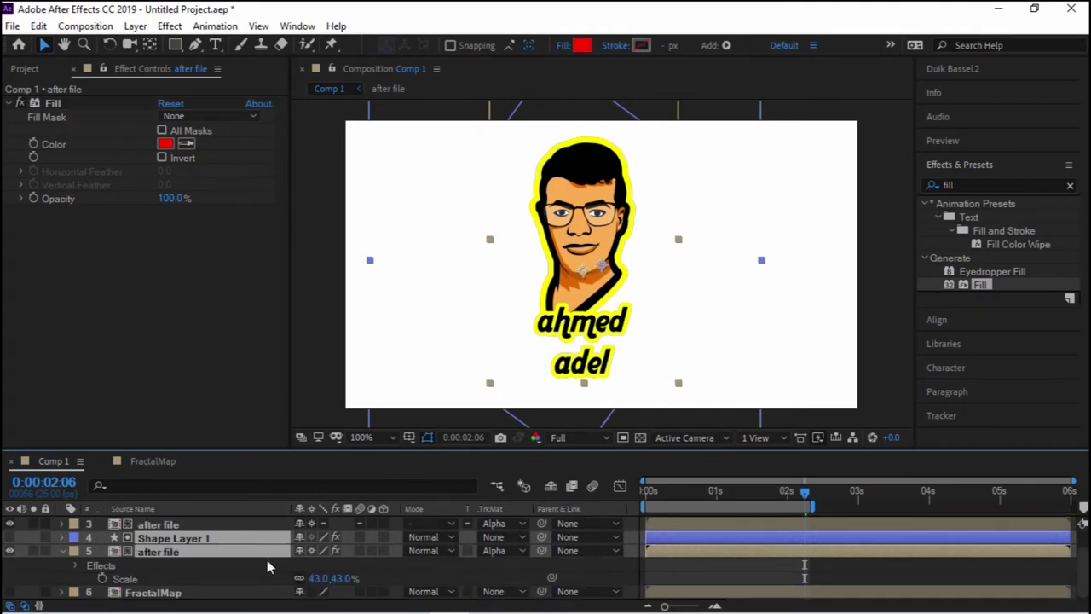
pyautogui.hotkey('ctrl', 'd')
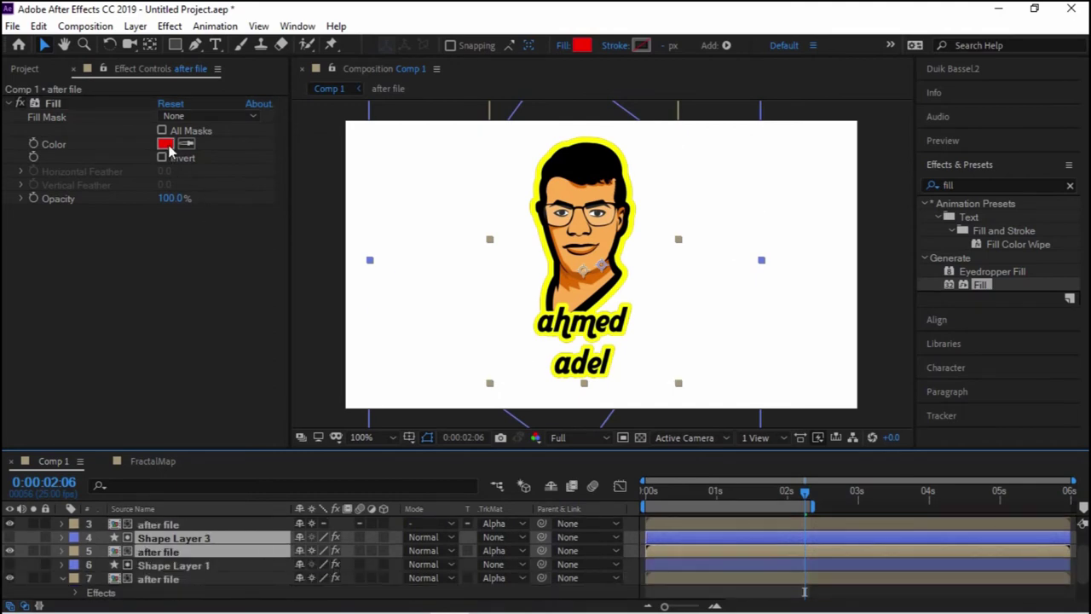
# Change the after file copy's Fill colour to yellow sampled from the portrait
pyautogui.click(165, 144)
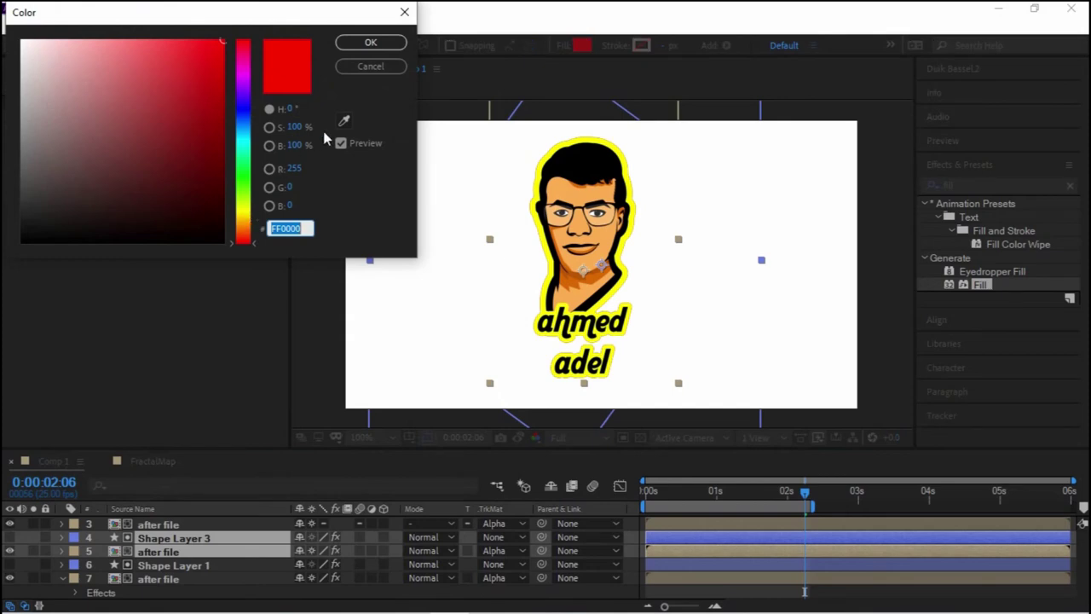
pyautogui.click(344, 120)
pyautogui.click(619, 288)
pyautogui.click(370, 42)
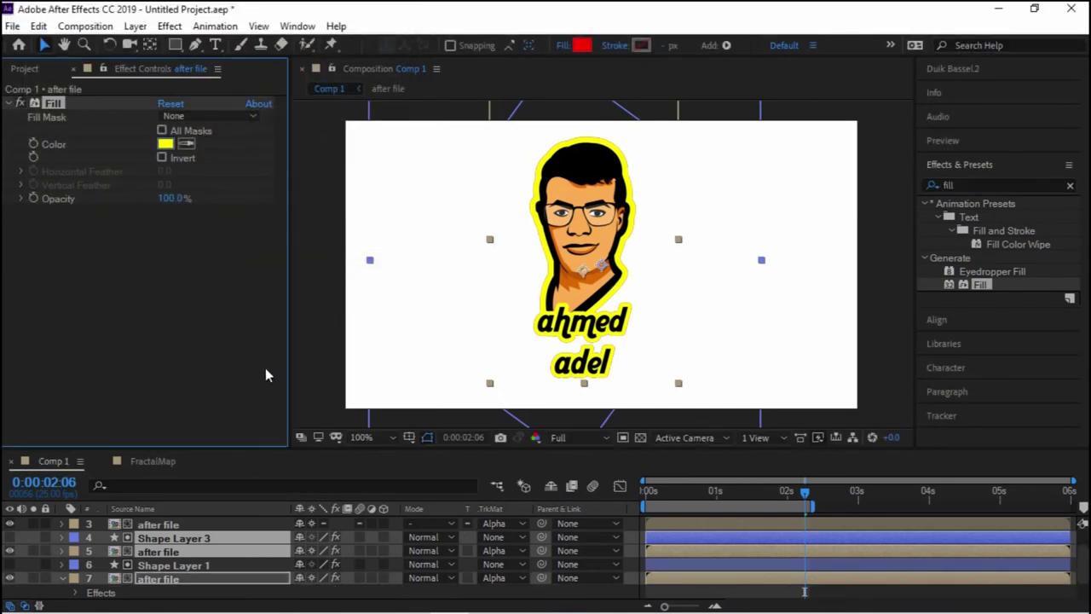
# Shift the Shape Layer 3 pair slightly later and duplicate it as Shape Layer 4
pyautogui.click(232, 566)
pyautogui.click(240, 551)
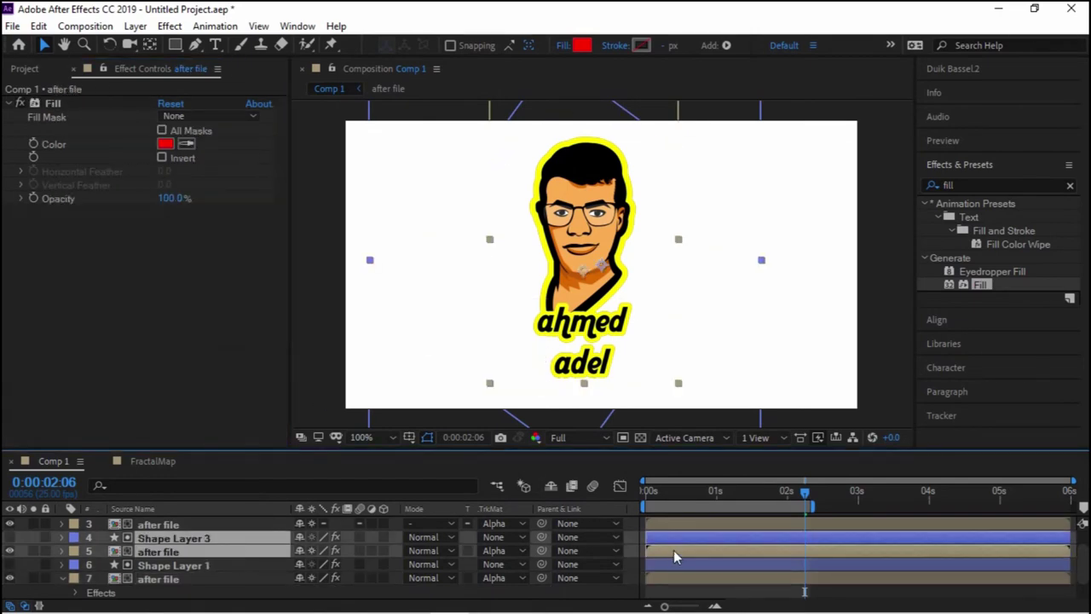
pyautogui.moveTo(677, 550); pyautogui.dragTo(680, 548)
pyautogui.hotkey('ctrl', 'd')
# At 0:00:00:20, set the new copy's Fill colour to green 77FF00
pyautogui.moveTo(819, 506); pyautogui.dragTo(701, 505)
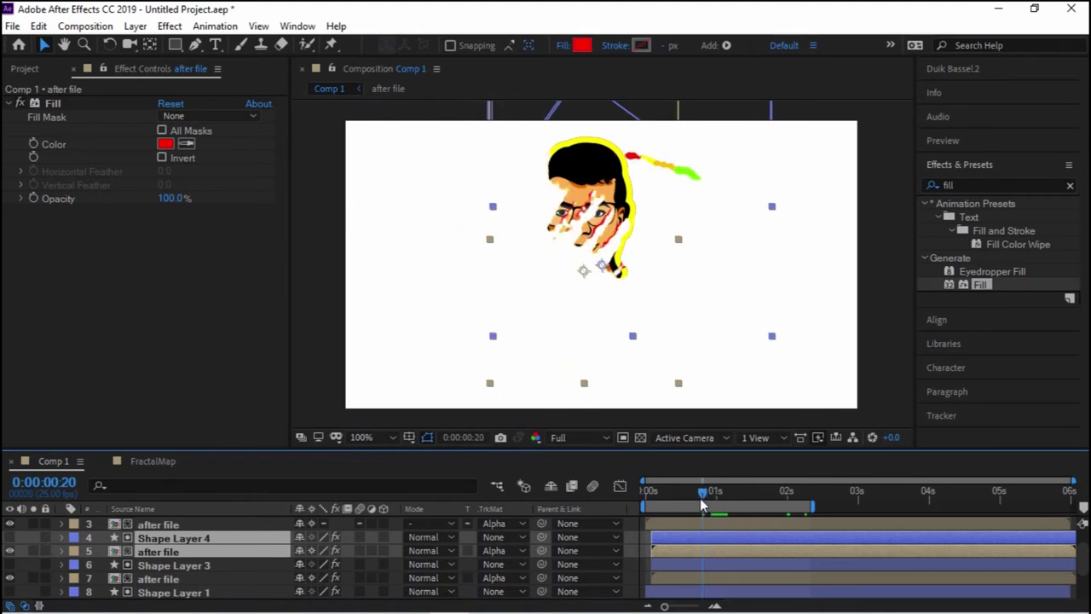
pyautogui.click(165, 143)
pyautogui.click(344, 120)
pyautogui.click(692, 166)
pyautogui.click(371, 42)
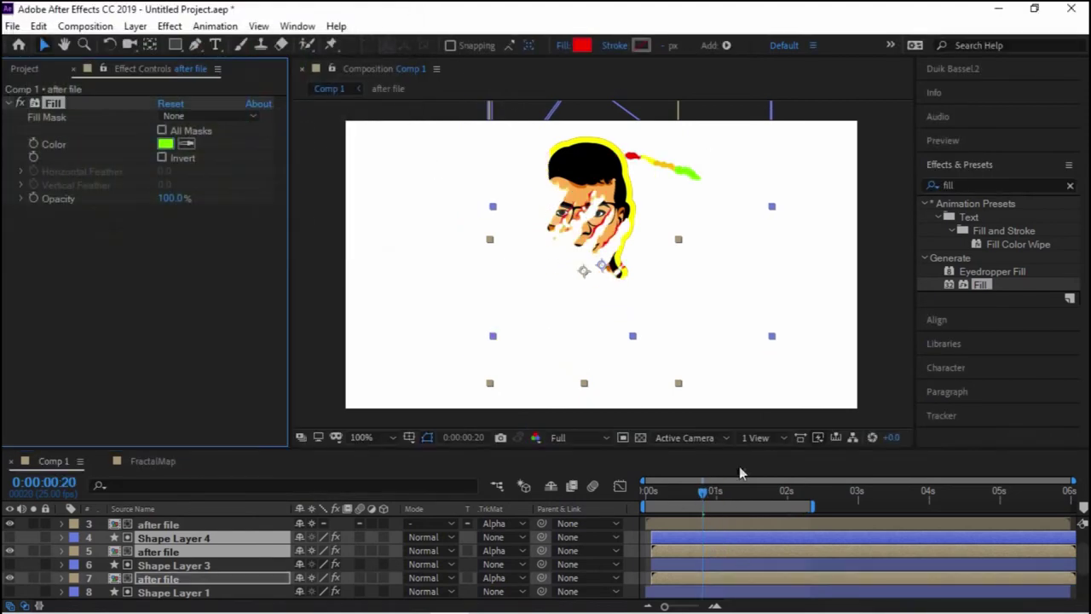
# Select layers 4 through 9, the shape layers and their after file copies
pyautogui.click(171, 565)
pyautogui.click(213, 550)
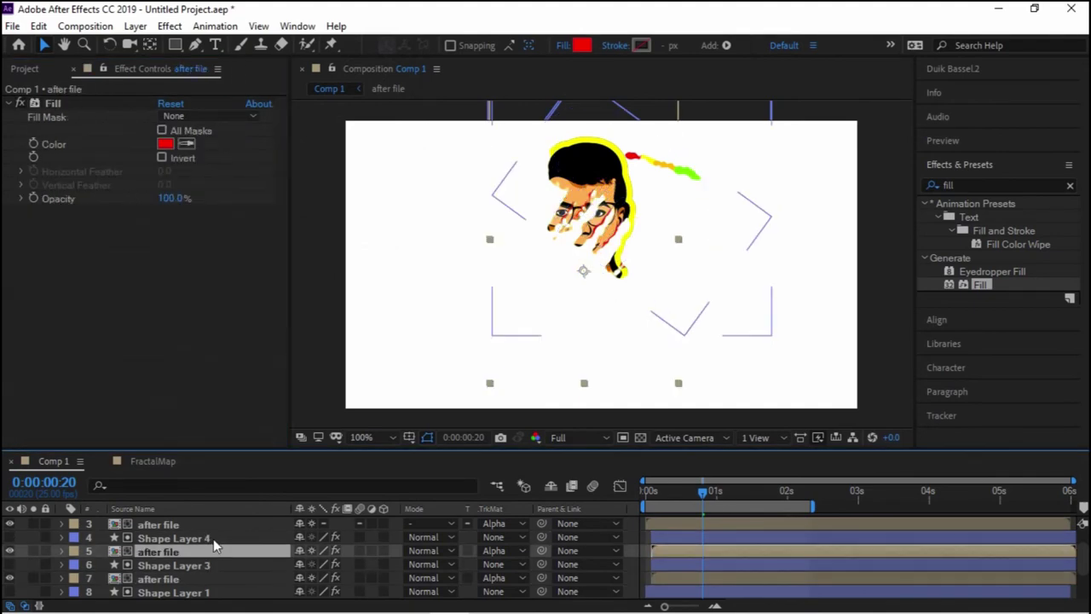
pyautogui.keyDown('ctrl'); pyautogui.click(213, 538); pyautogui.keyUp('ctrl')
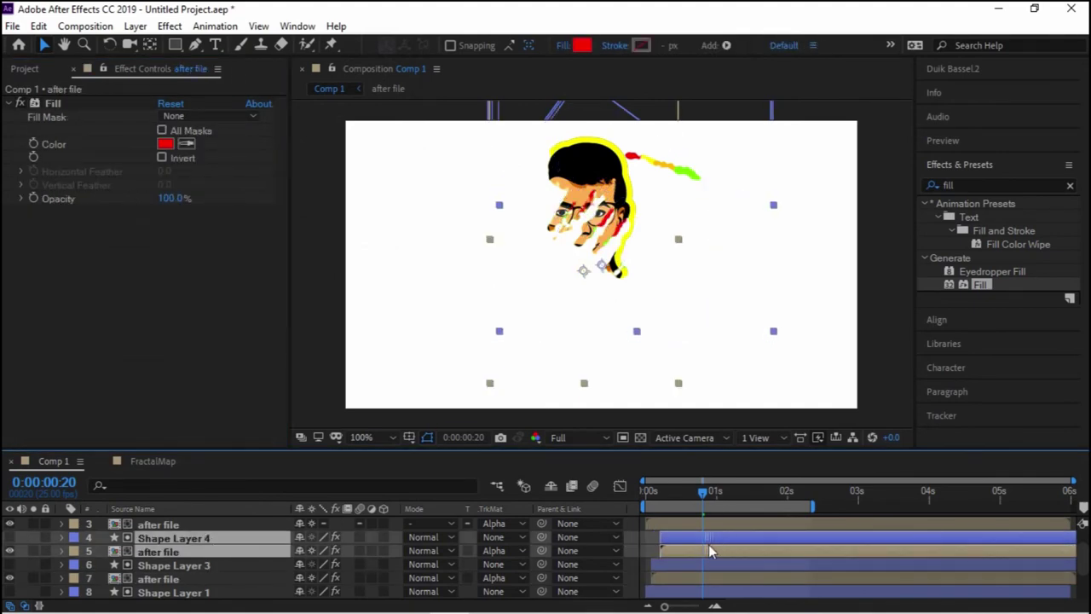
pyautogui.scroll(-3, 680, 558)
pyautogui.scroll(3, 676, 556)
pyautogui.scroll(-3, 675, 555)
pyautogui.scroll(3, 672, 561)
pyautogui.scroll(-3, 213, 568)
pyautogui.keyDown('shift'); pyautogui.click(190, 563); pyautogui.keyUp('shift')
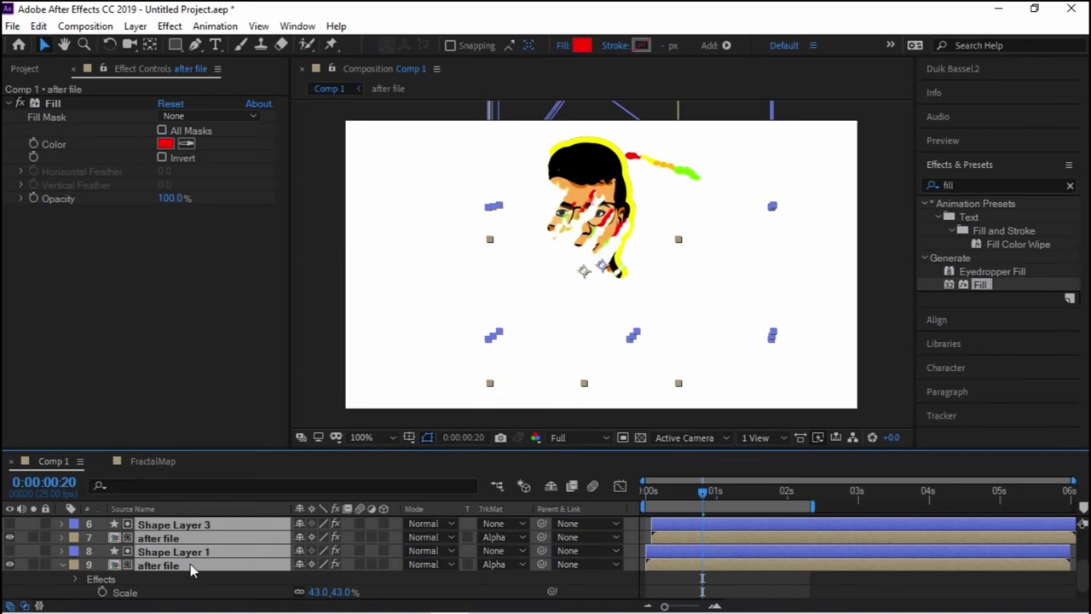
# Pre-compose the selected layers into a new composition named 'back color'
pyautogui.rightClick(190, 563)
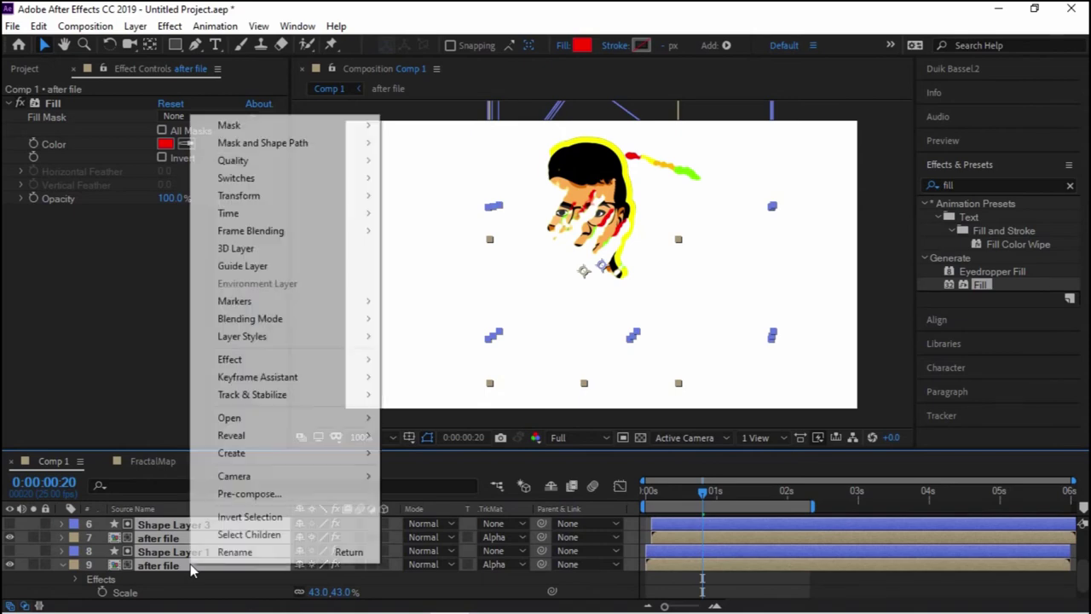
pyautogui.click(281, 492)
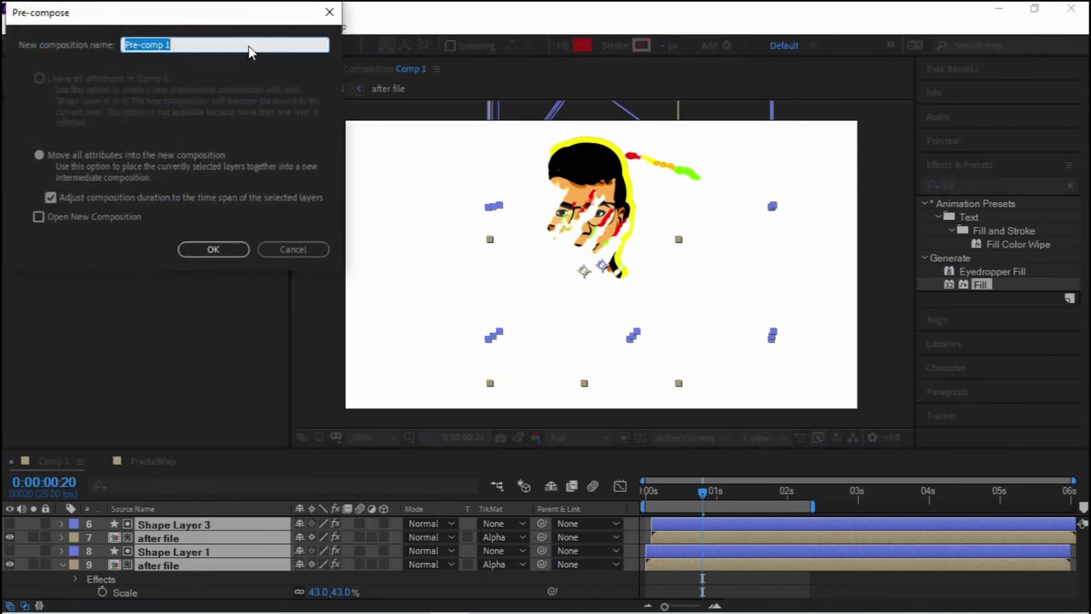
pyautogui.write('back color')
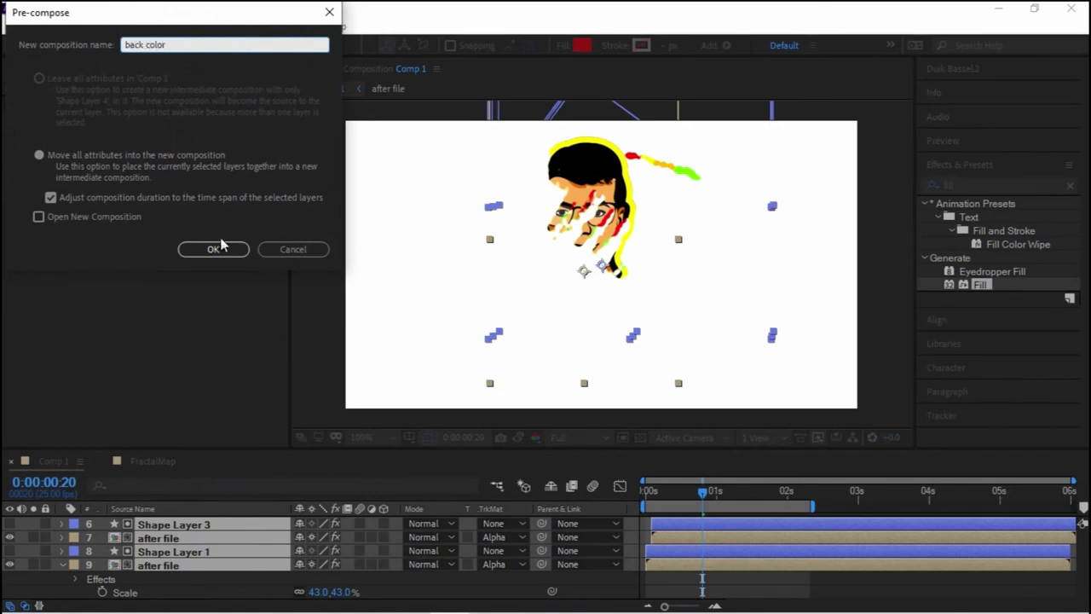
pyautogui.click(219, 247)
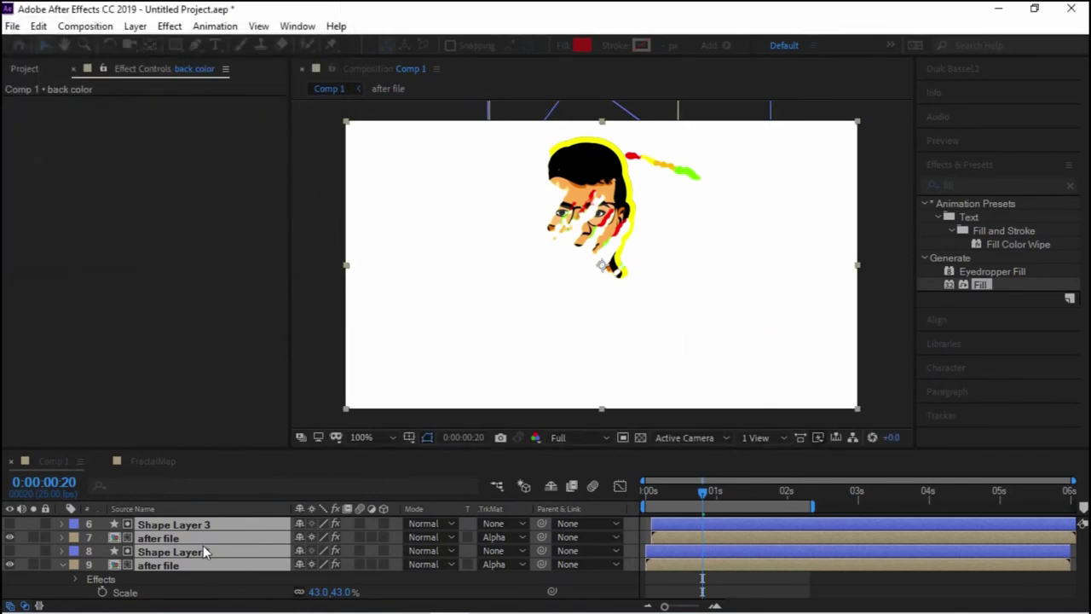
# Return the playhead to an earlier frame and play Comp 1's preview
pyautogui.moveTo(702, 491); pyautogui.dragTo(645, 495)
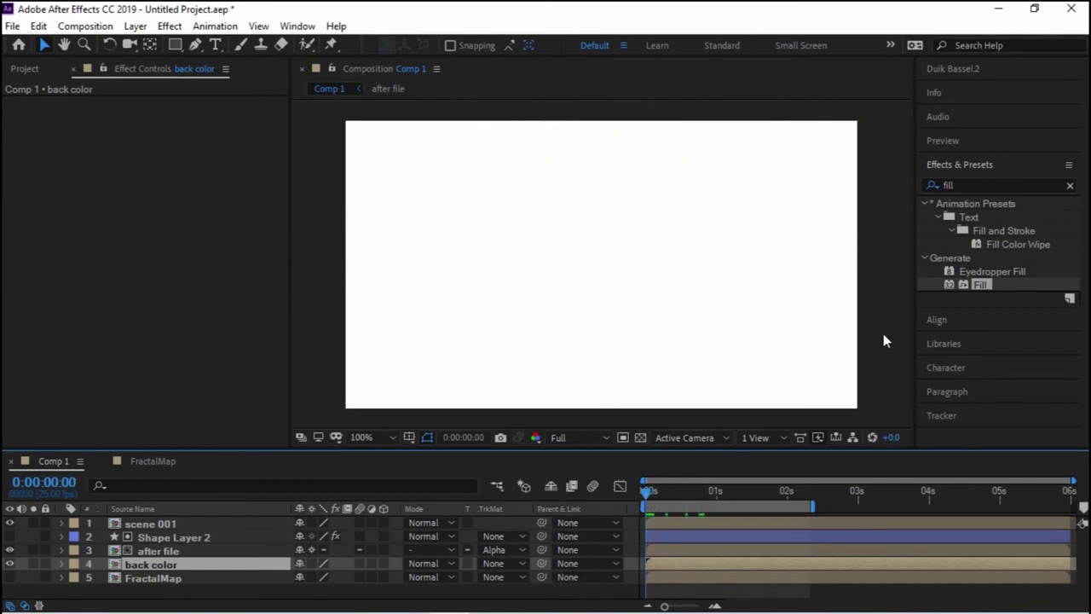
pyautogui.press('space')
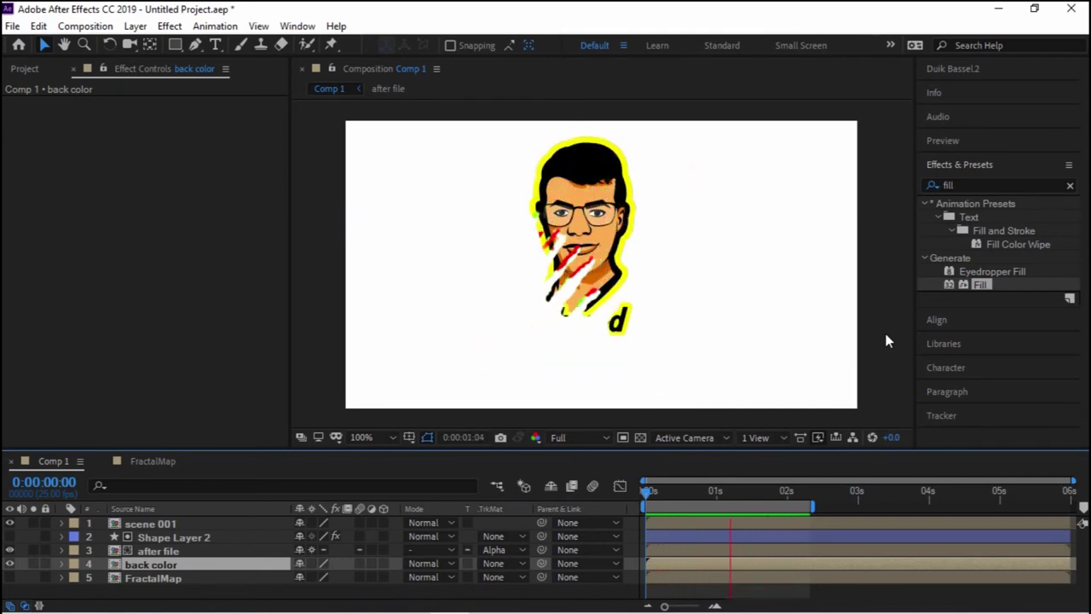
# Open the back color comp and reveal the Path keyframes of Shape Layers 4, 3 and 1
pyautogui.doubleClick(150, 563)
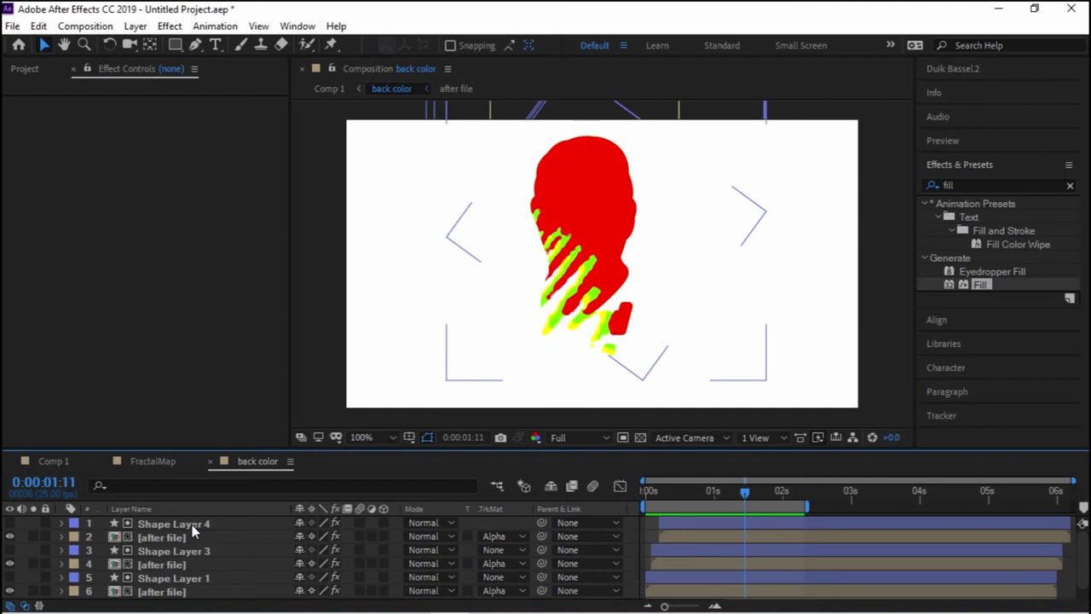
pyautogui.click(202, 524)
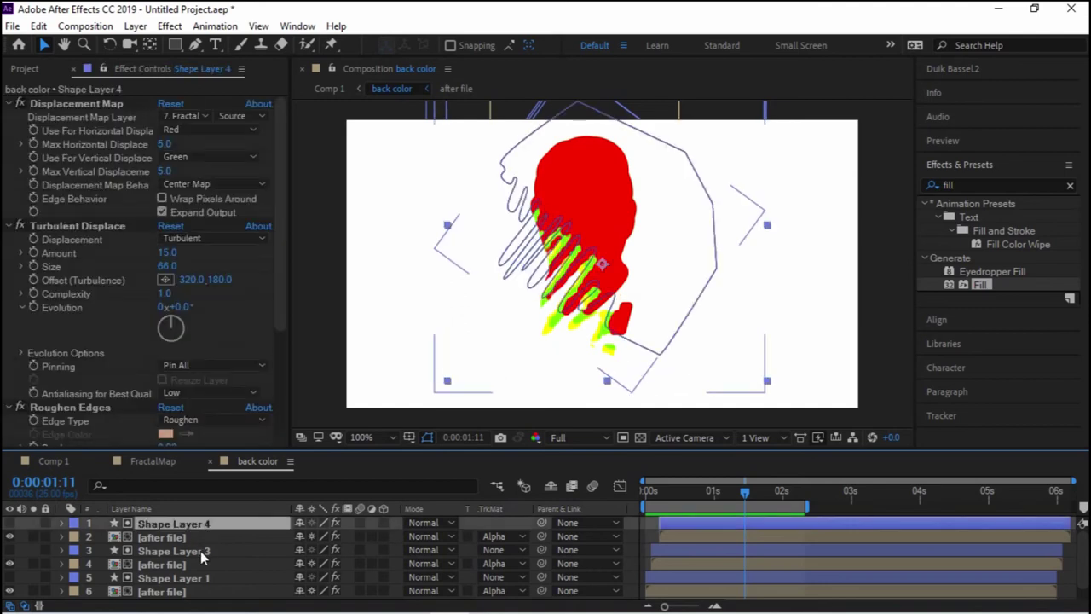
pyautogui.keyDown('ctrl'); pyautogui.click(200, 550); pyautogui.keyUp('ctrl')
pyautogui.keyDown('ctrl'); pyautogui.click(197, 579); pyautogui.keyUp('ctrl')
pyautogui.press('u')
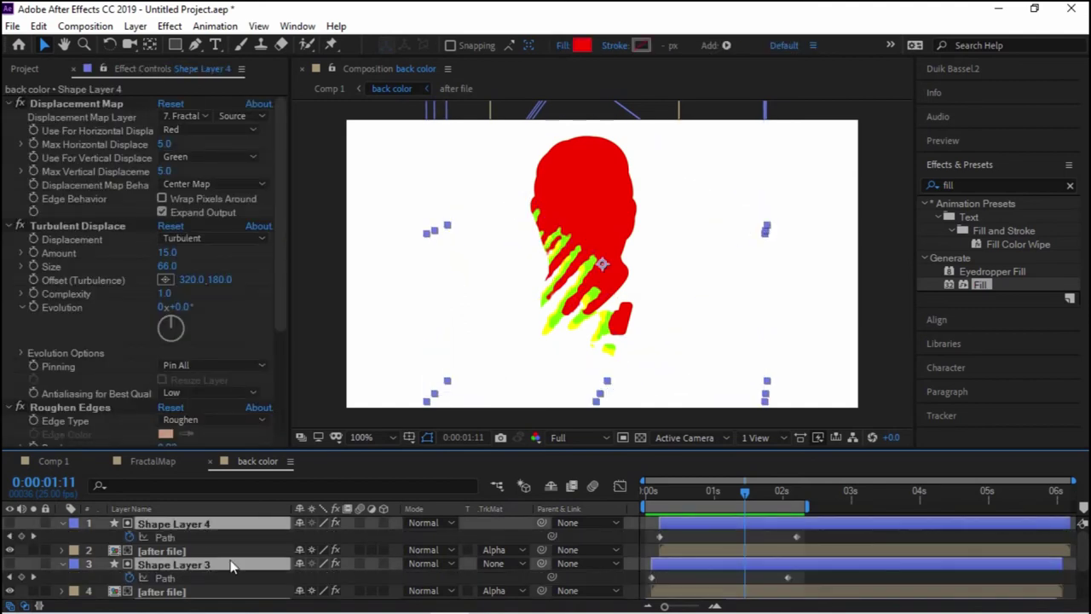
# Ease the selected Path keyframes of the three shape layers
pyautogui.click(659, 536)
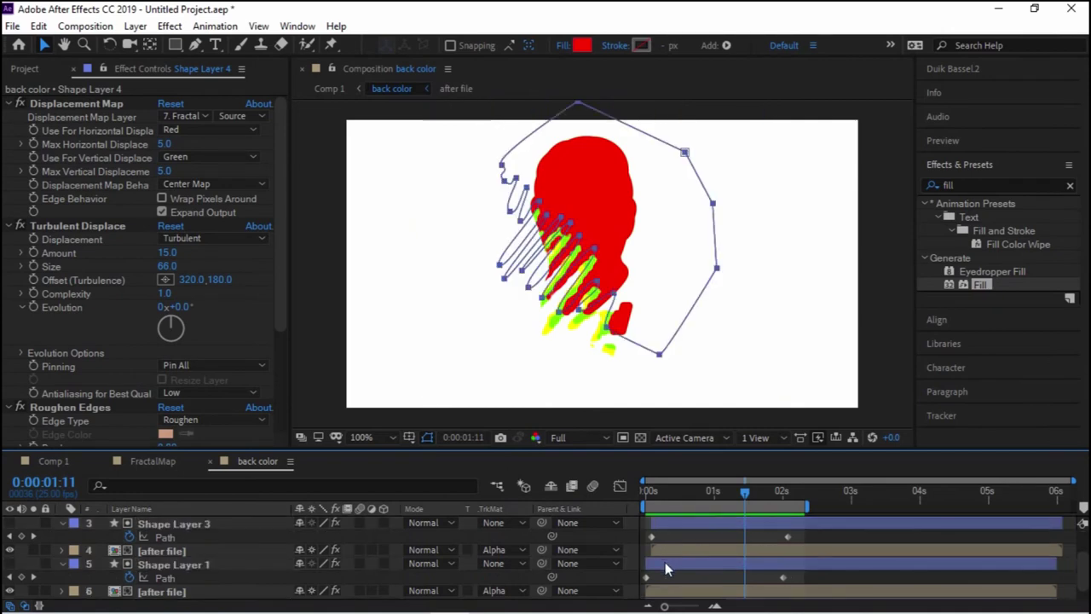
pyautogui.scroll(-2, 665, 562)
pyautogui.click(652, 524)
pyautogui.keyDown('shift'); pyautogui.click(645, 564); pyautogui.keyUp('shift')
pyautogui.rightClick(646, 565)
pyautogui.moveTo(725, 551)
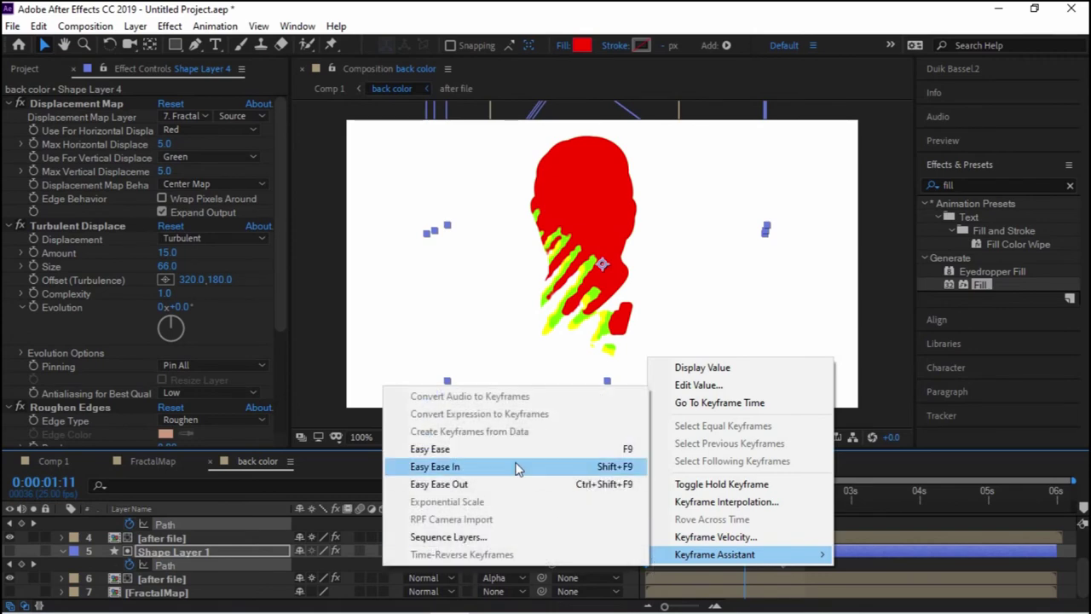
pyautogui.click(426, 380)
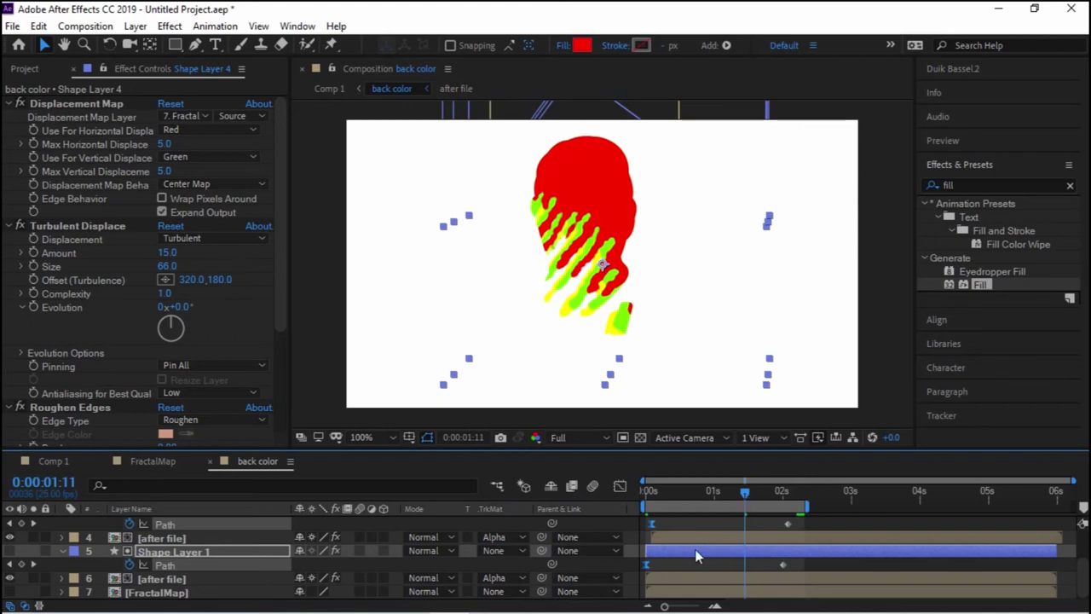
# Shift Shape Layer 1 slightly later, reselect its path keyframe, then view the FractalMap composition
pyautogui.click(661, 555)
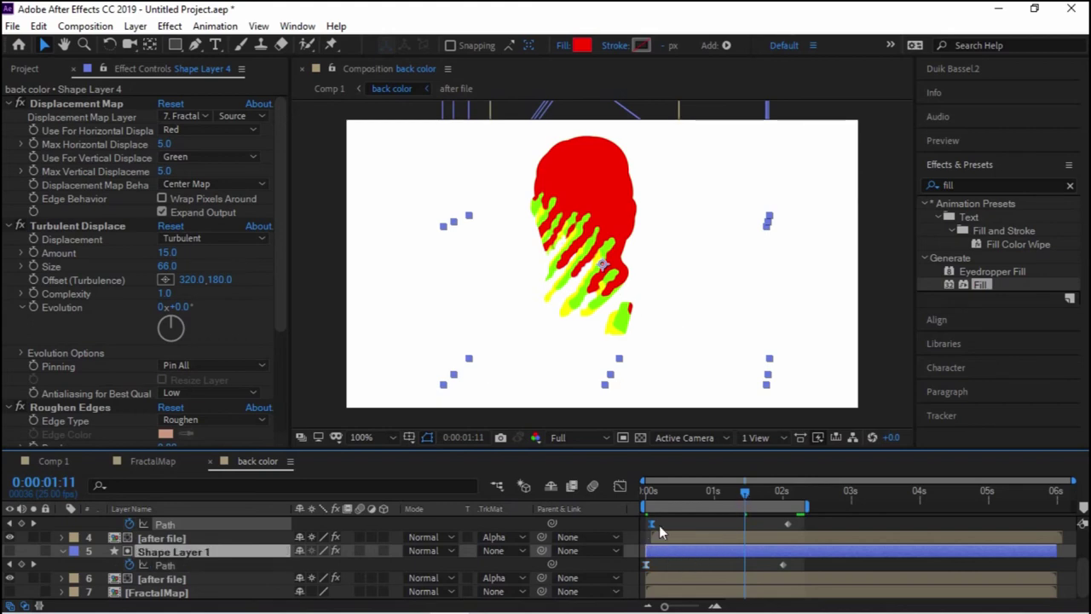
pyautogui.moveTo(661, 555); pyautogui.dragTo(667, 560)
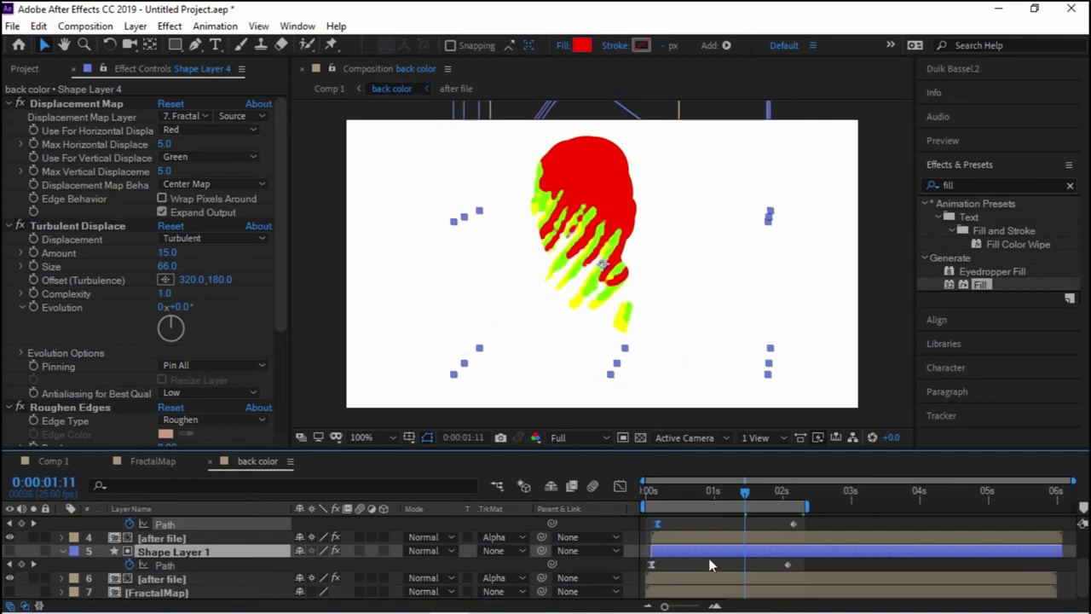
pyautogui.hotkey('ctrl', 'd')
pyautogui.scroll(2, 708, 559)
pyautogui.scroll(-2, 675, 575)
pyautogui.click(649, 565)
pyautogui.scroll(2, 669, 545)
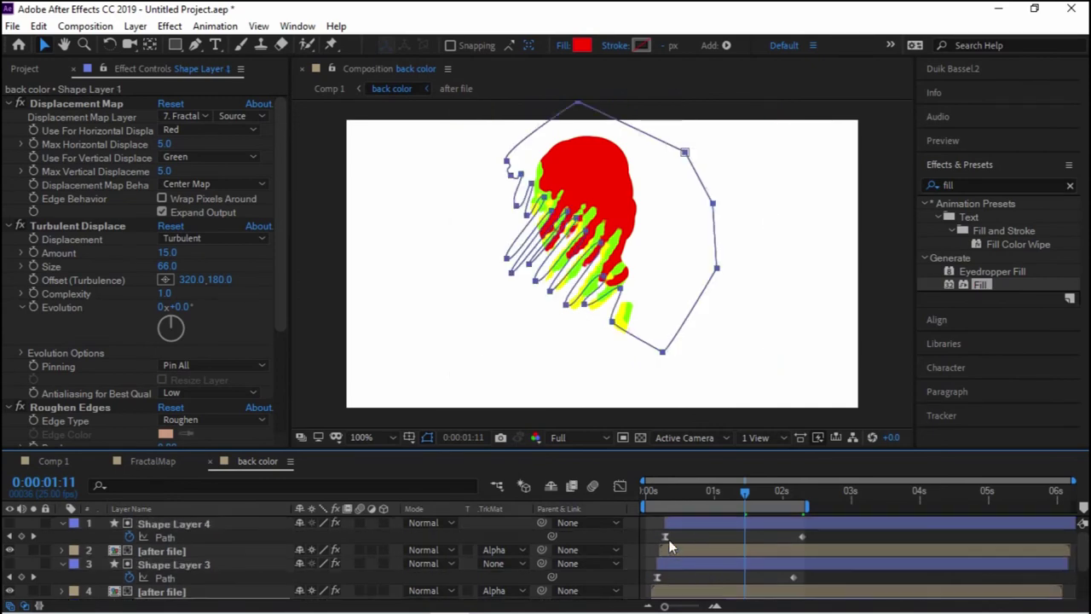
pyautogui.click(146, 460)
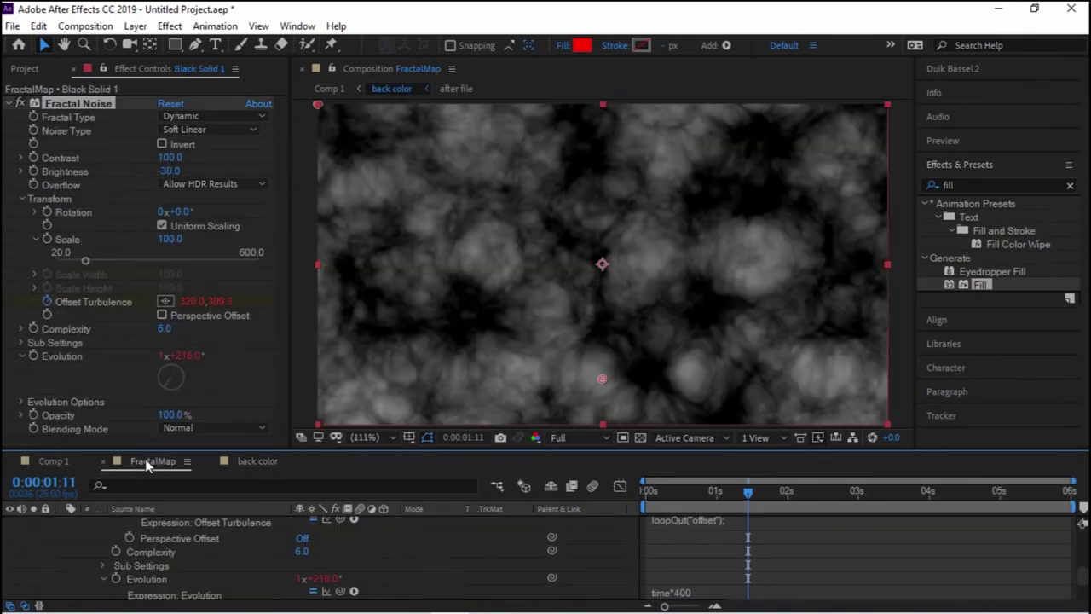
# In Comp 1, reveal Shape Layer 2's path keyframes and preview the animation
pyautogui.click(69, 459)
pyautogui.click(189, 539)
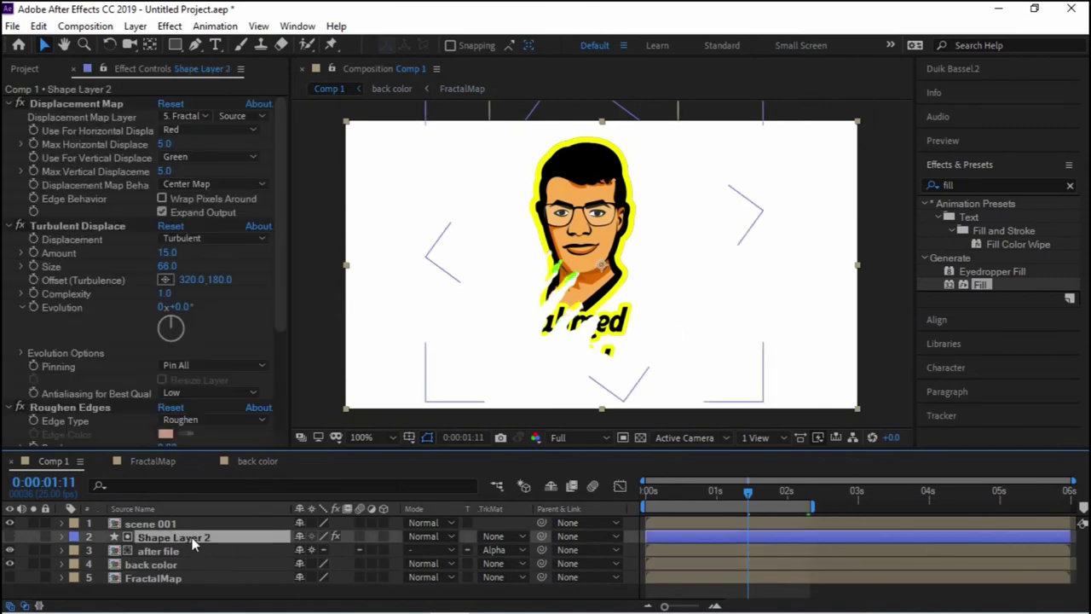
pyautogui.press('u')
pyautogui.click(646, 551)
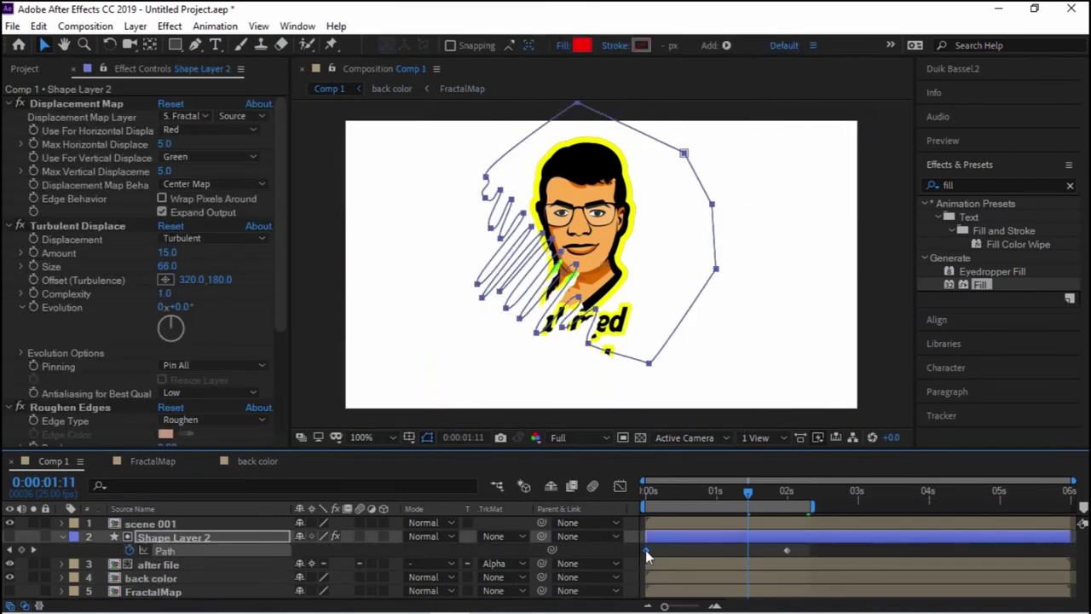
pyautogui.rightClick(645, 549)
pyautogui.moveTo(665, 538)
pyautogui.press('space')
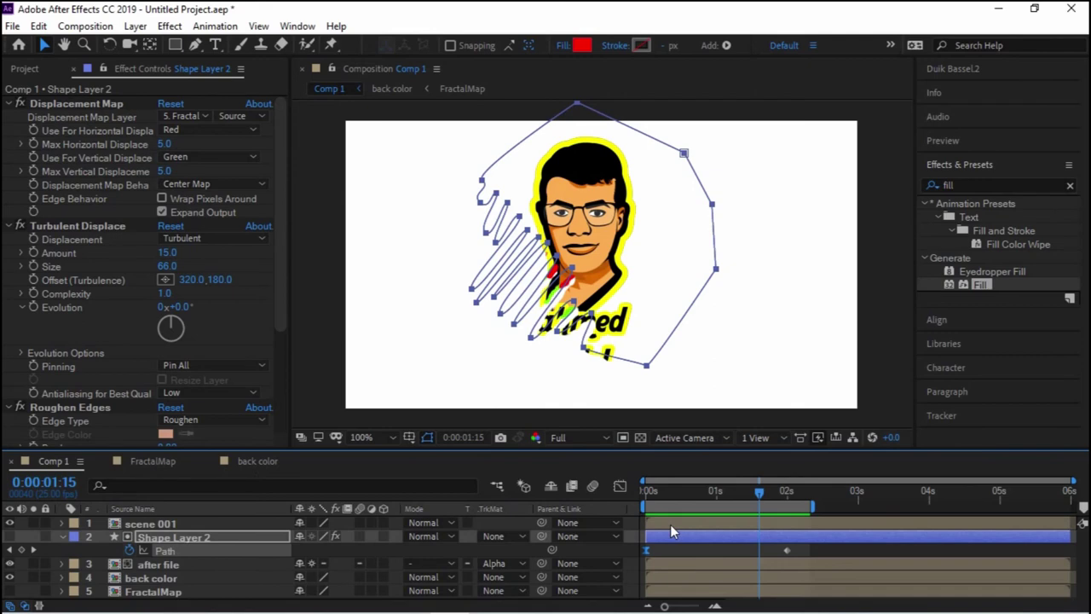
# Shift Shape Layer 2's stroke animation slightly later and preview it from the start
pyautogui.moveTo(670, 528); pyautogui.dragTo(691, 522)
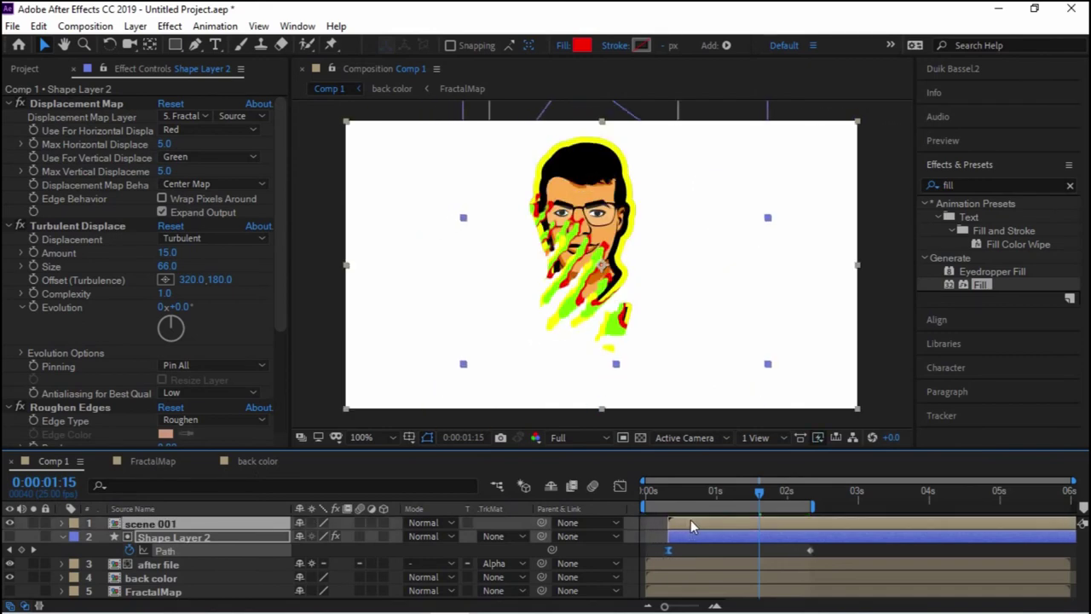
pyautogui.press('Home')
pyautogui.press('space')
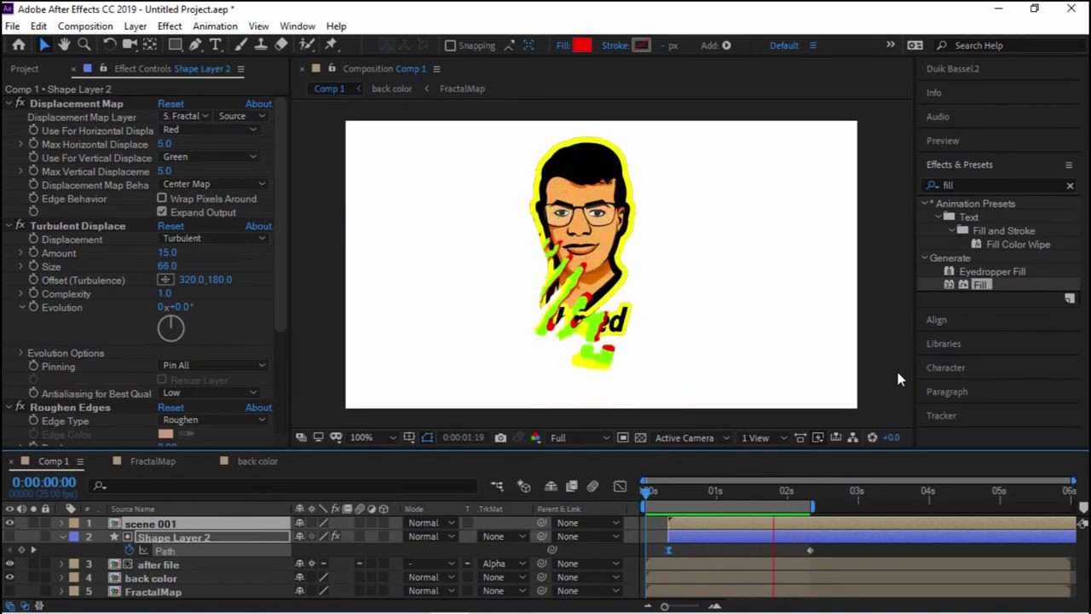
pyautogui.press('space')
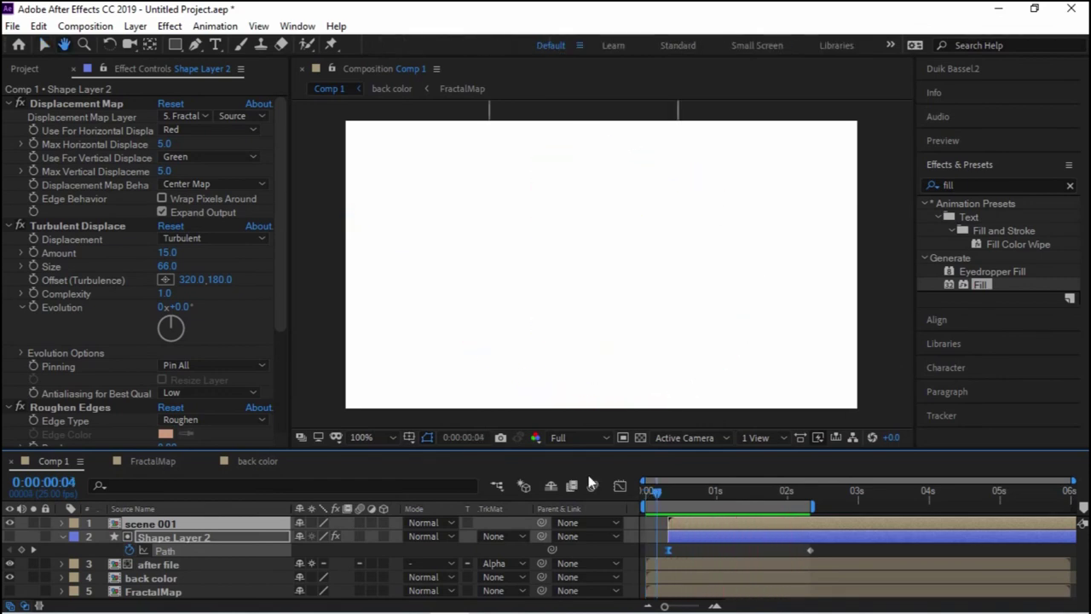
# In the back color comp, select Shape Layers 4 through 3 and nudge them slightly later
pyautogui.click(226, 461)
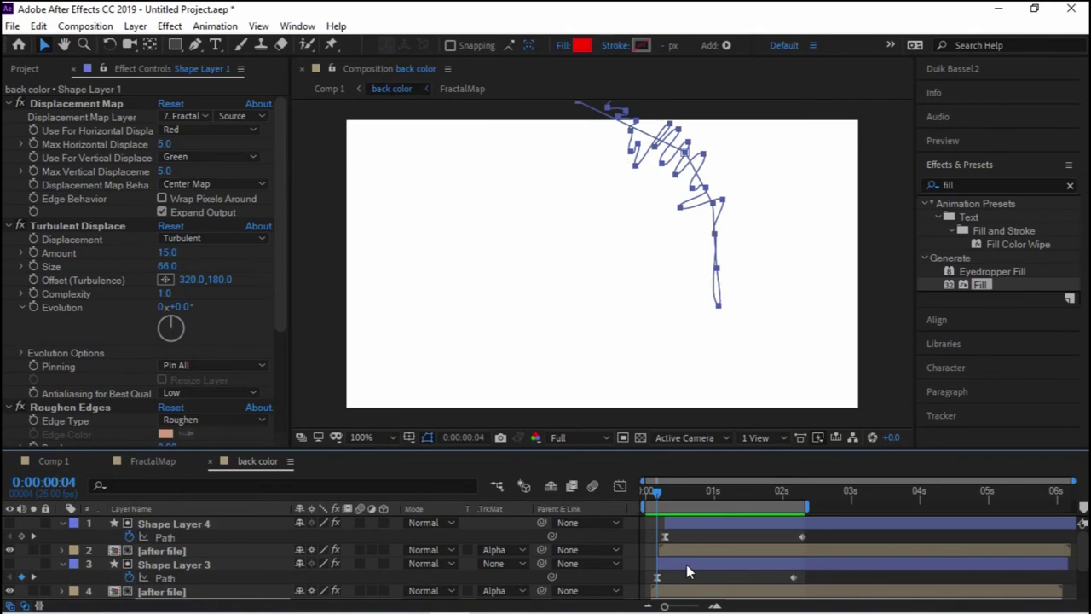
pyautogui.scroll(-2, 689, 571)
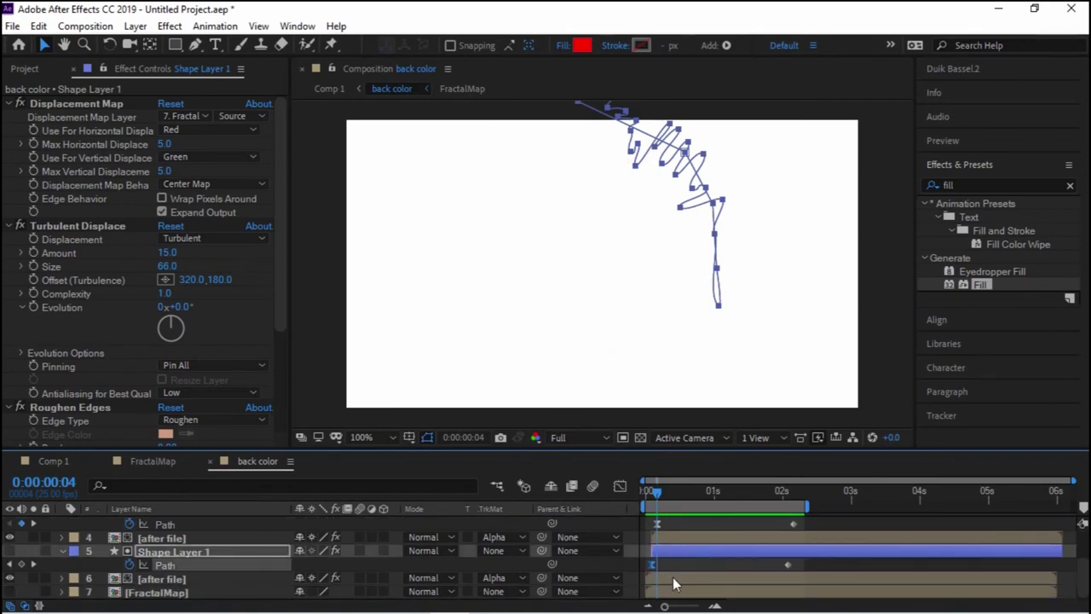
pyautogui.click(174, 593)
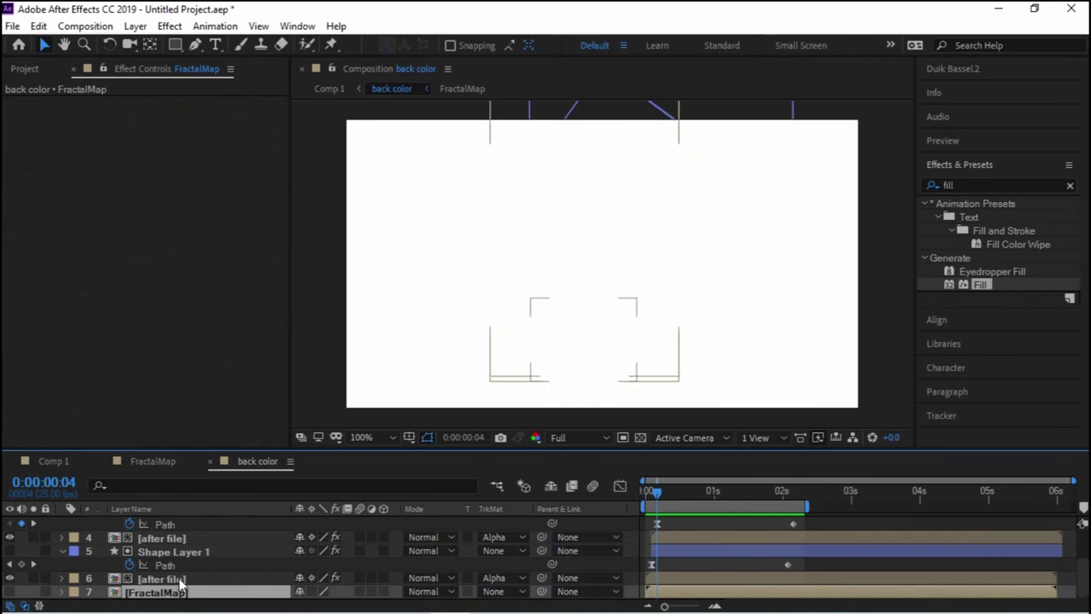
pyautogui.click(178, 580)
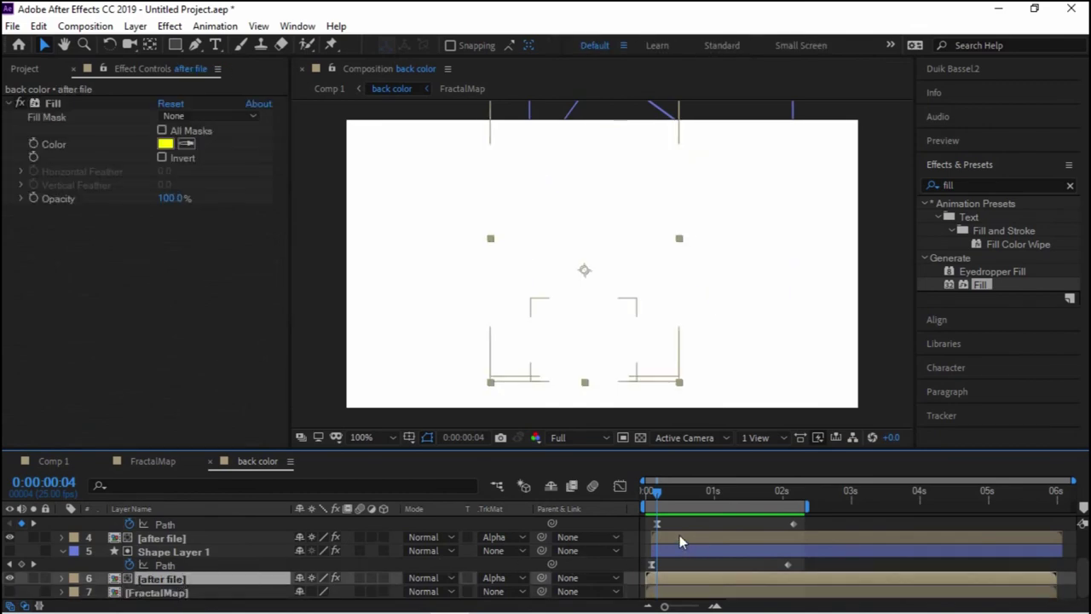
pyautogui.scroll(3, 680, 534)
pyautogui.scroll(-3, 688, 531)
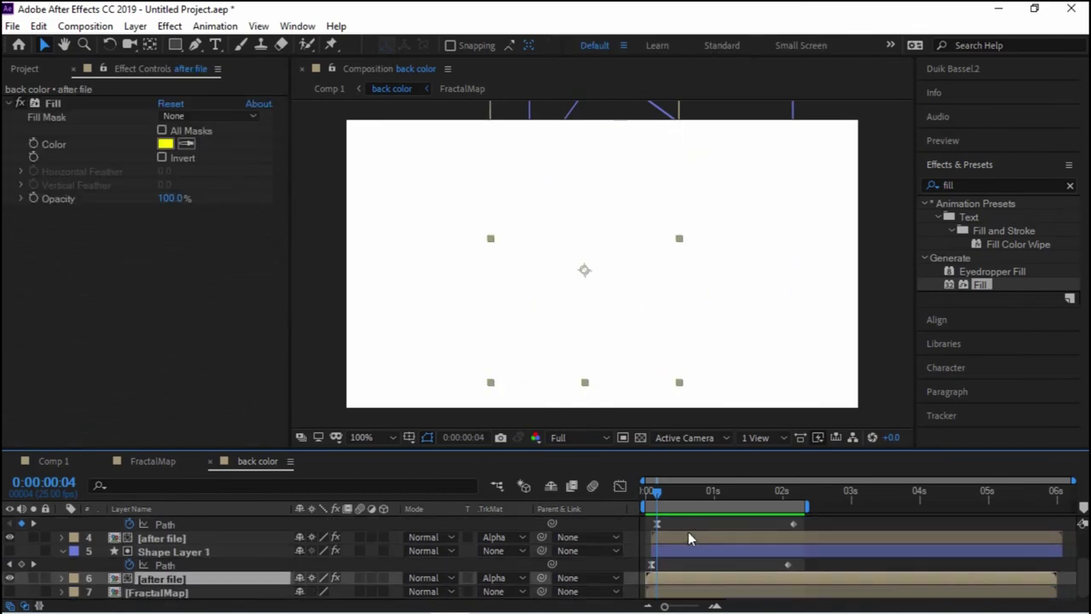
pyautogui.click(692, 552)
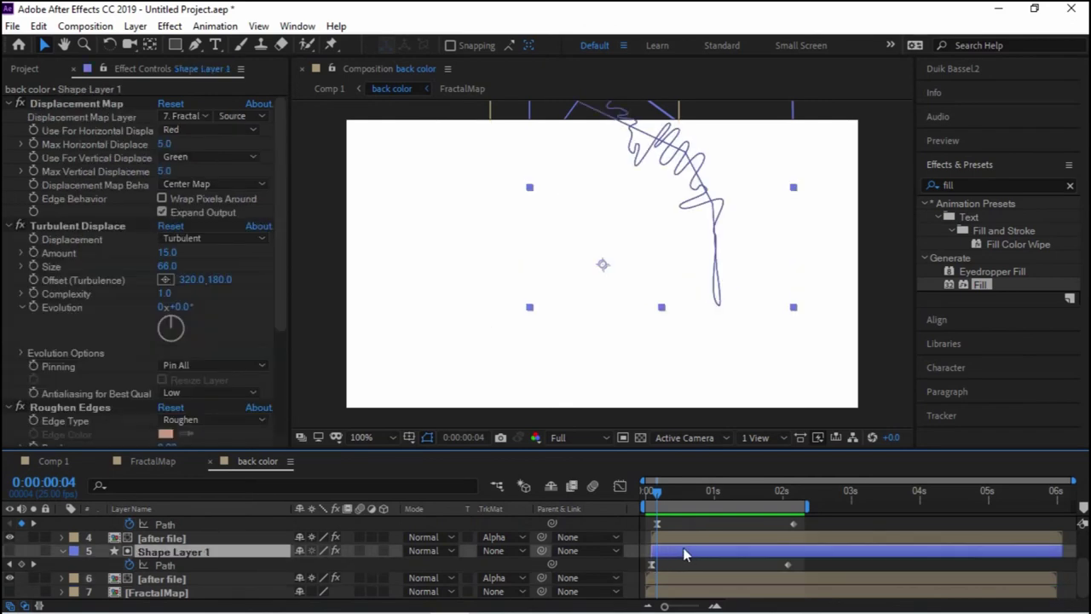
pyautogui.scroll(3, 690, 559)
pyautogui.click(694, 563)
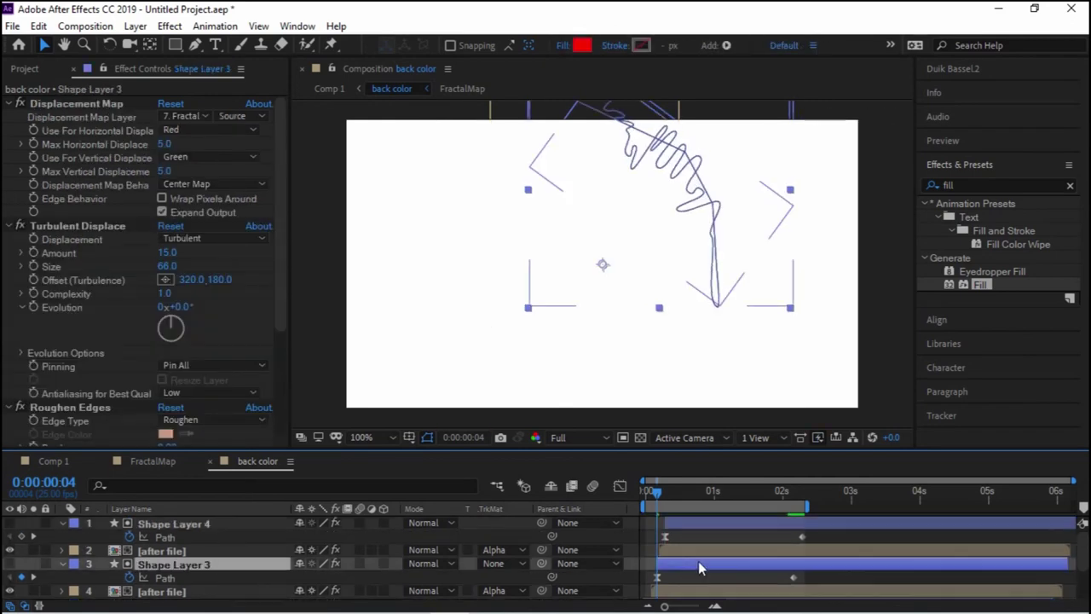
pyautogui.keyDown('shift'); pyautogui.click(708, 523); pyautogui.keyUp('shift')
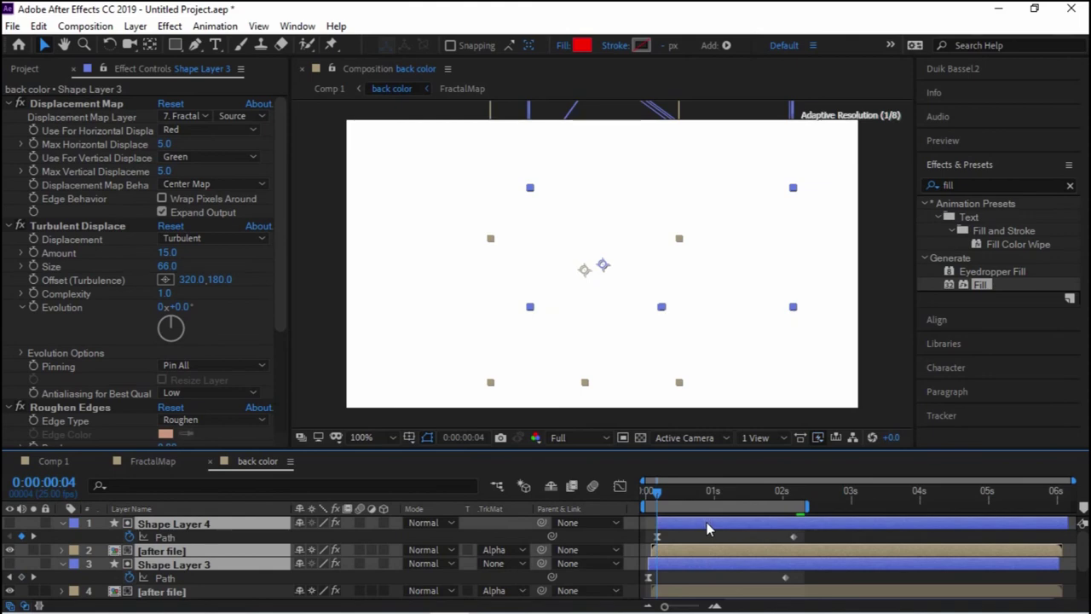
pyautogui.moveTo(706, 528); pyautogui.dragTo(715, 531)
# Move Shape Layers 4 and 3 slightly earlier, reset time to the start, and return to Comp 1
pyautogui.keyDown('ctrl'); pyautogui.click(689, 562); pyautogui.keyUp('ctrl')
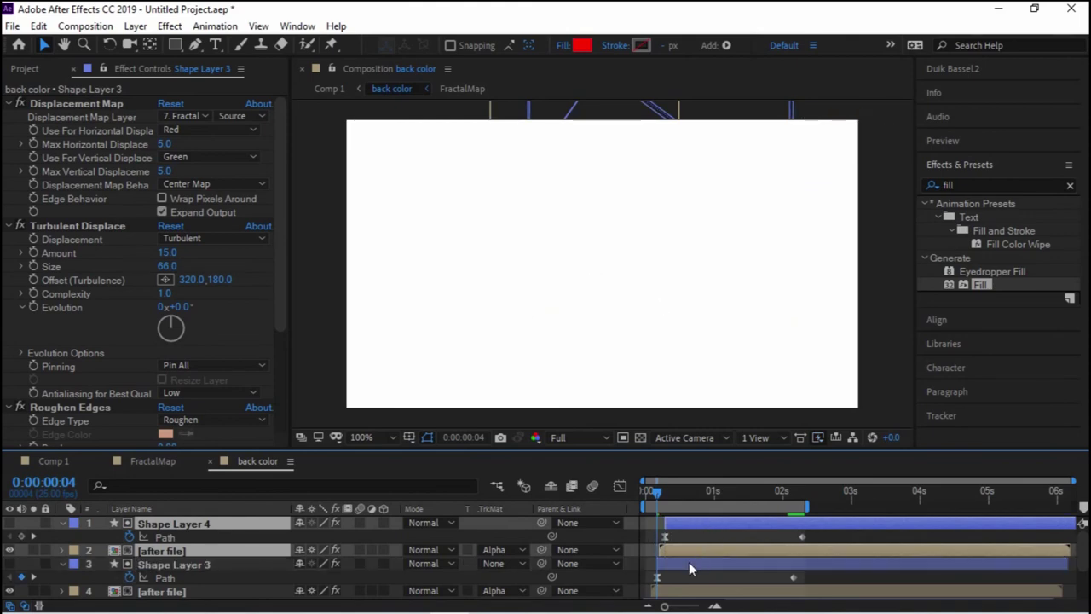
pyautogui.keyDown('ctrl'); pyautogui.click(688, 561); pyautogui.keyUp('ctrl')
pyautogui.keyDown('ctrl'); pyautogui.click(690, 550); pyautogui.keyUp('ctrl')
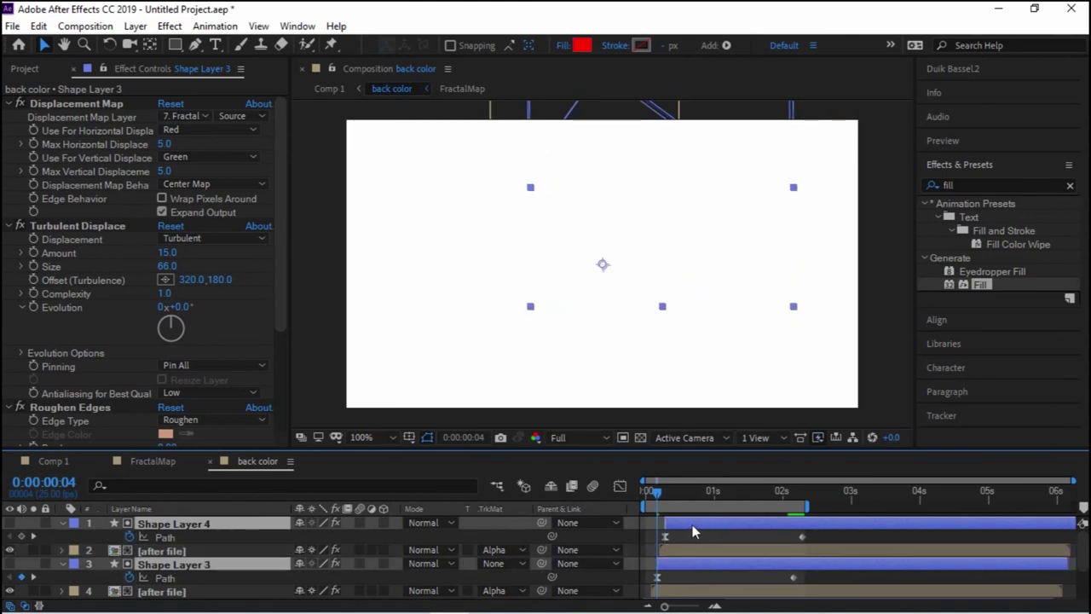
pyautogui.moveTo(693, 524); pyautogui.dragTo(685, 525)
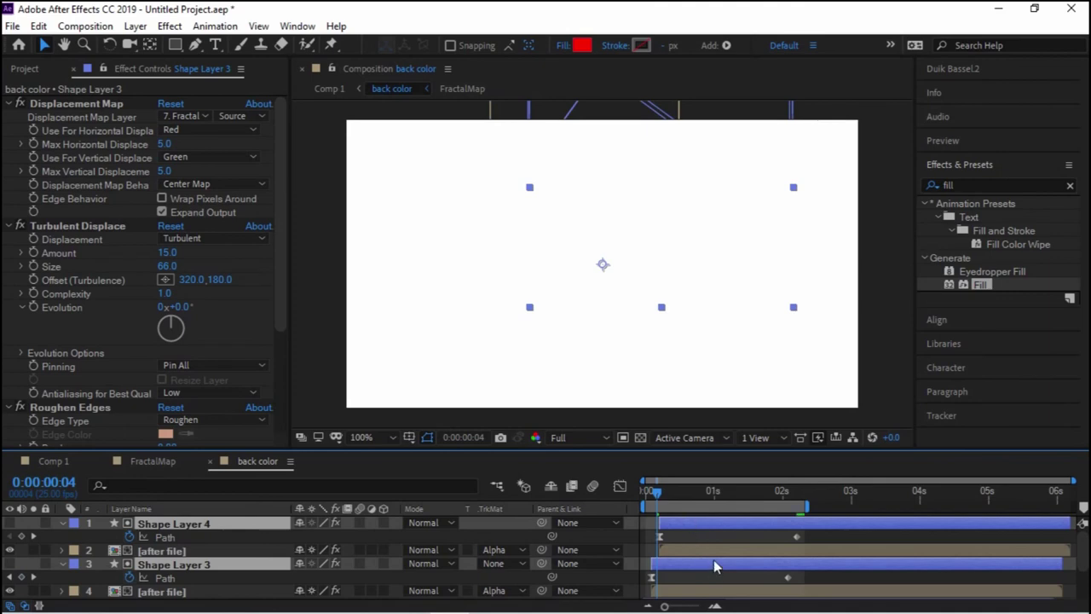
pyautogui.click(641, 493)
pyautogui.click(68, 464)
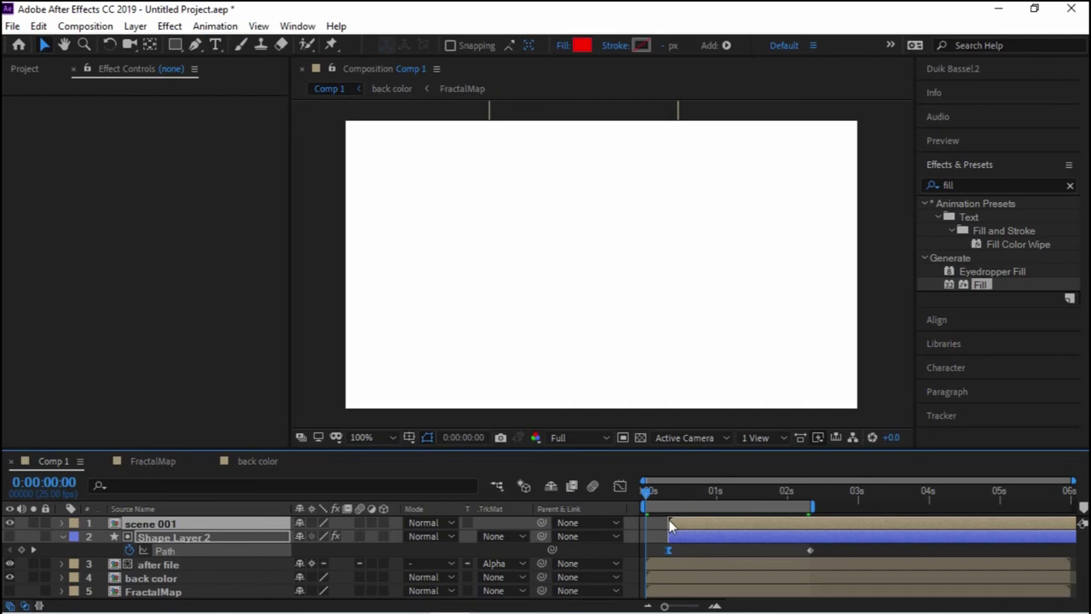
# Pre-compose Shape Layer 2, after file and back color into a new composition named 'logo'
pyautogui.click(697, 565)
pyautogui.click(681, 525)
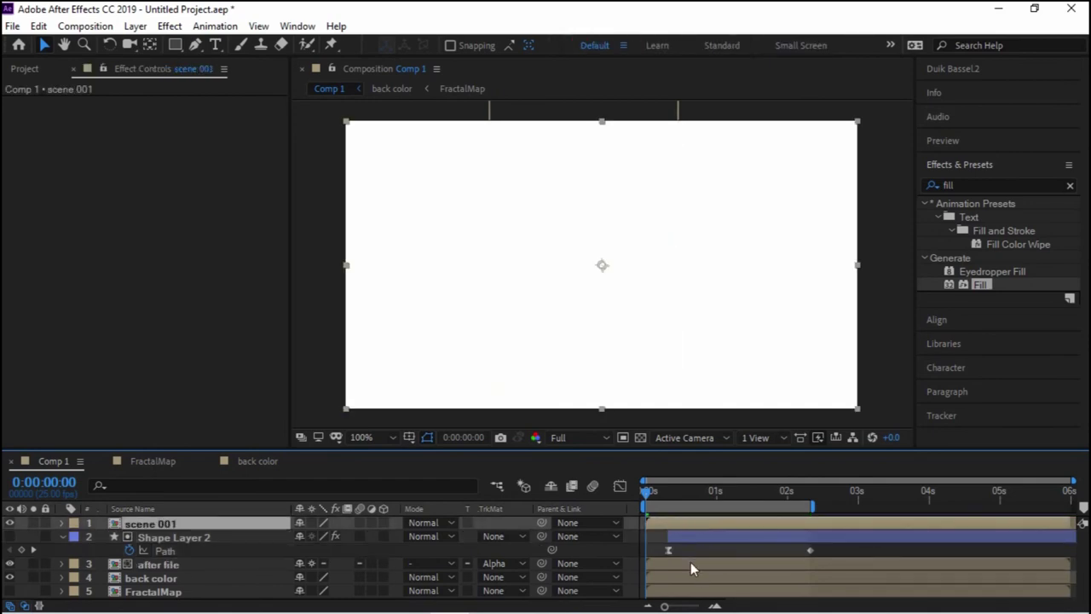
pyautogui.click(702, 537)
pyautogui.keyDown('shift'); pyautogui.click(695, 577); pyautogui.keyUp('shift')
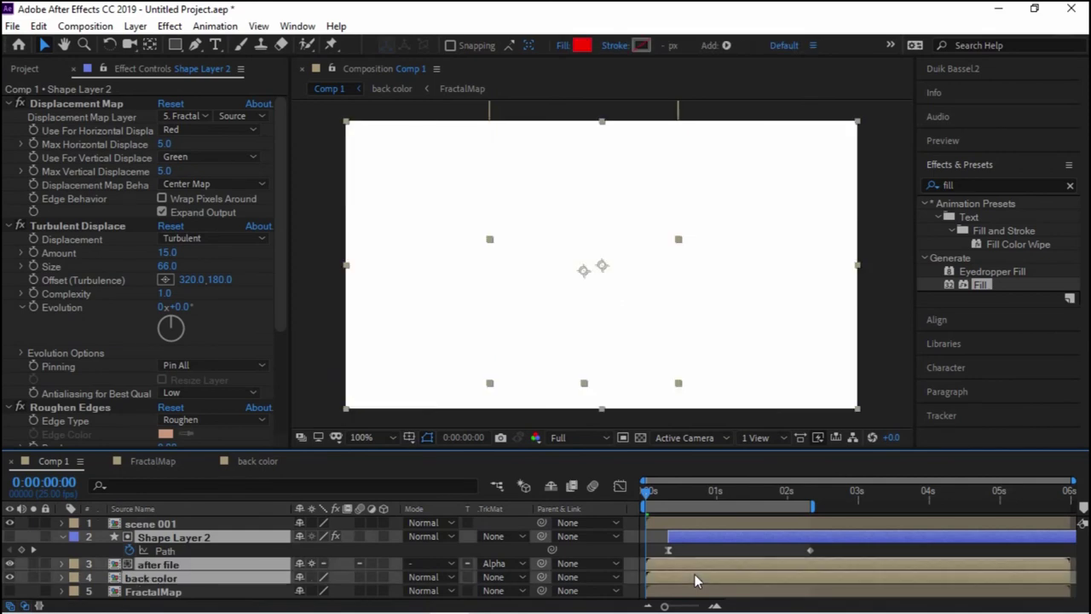
pyautogui.rightClick(175, 577)
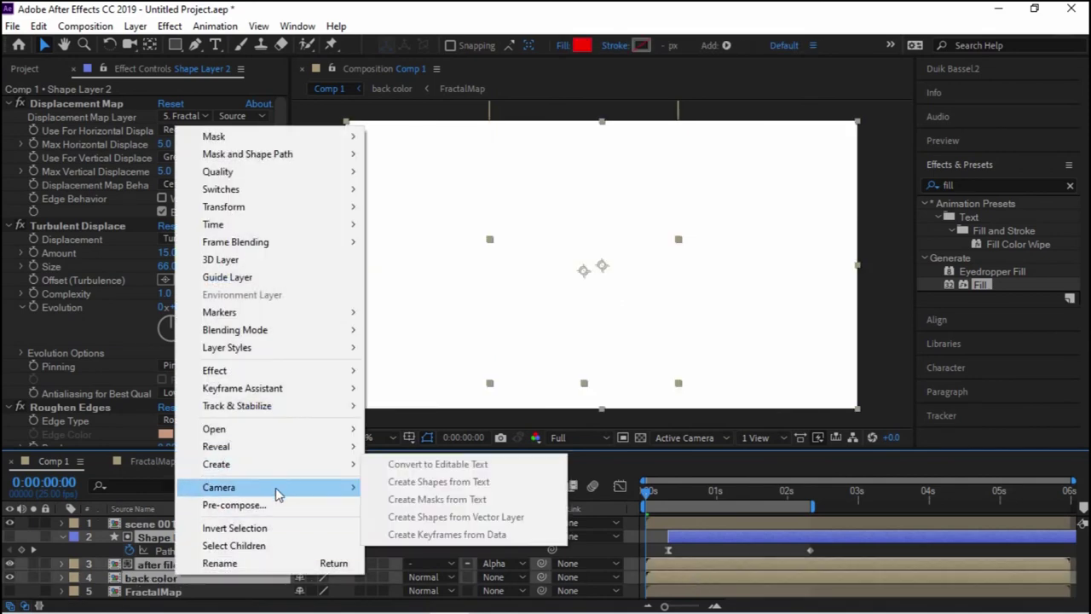
pyautogui.click(255, 505)
pyautogui.write('logo')
pyautogui.click(213, 249)
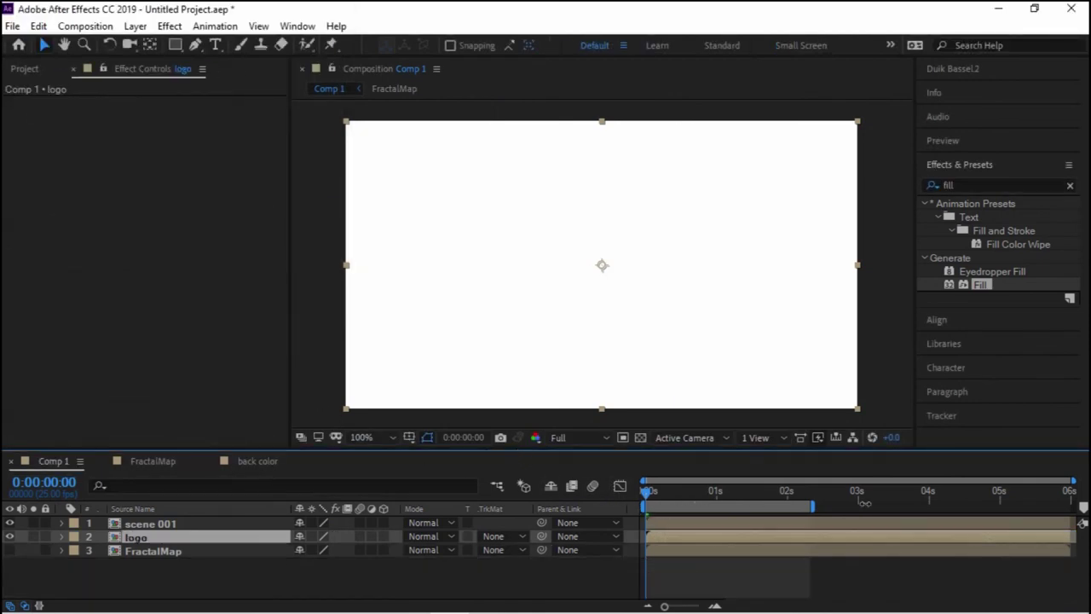
# Stretch the work area to about 3.7 s and delay the logo layer by roughly half a second
pyautogui.moveTo(811, 506); pyautogui.dragTo(906, 507)
pyautogui.moveTo(652, 499); pyautogui.dragTo(705, 497)
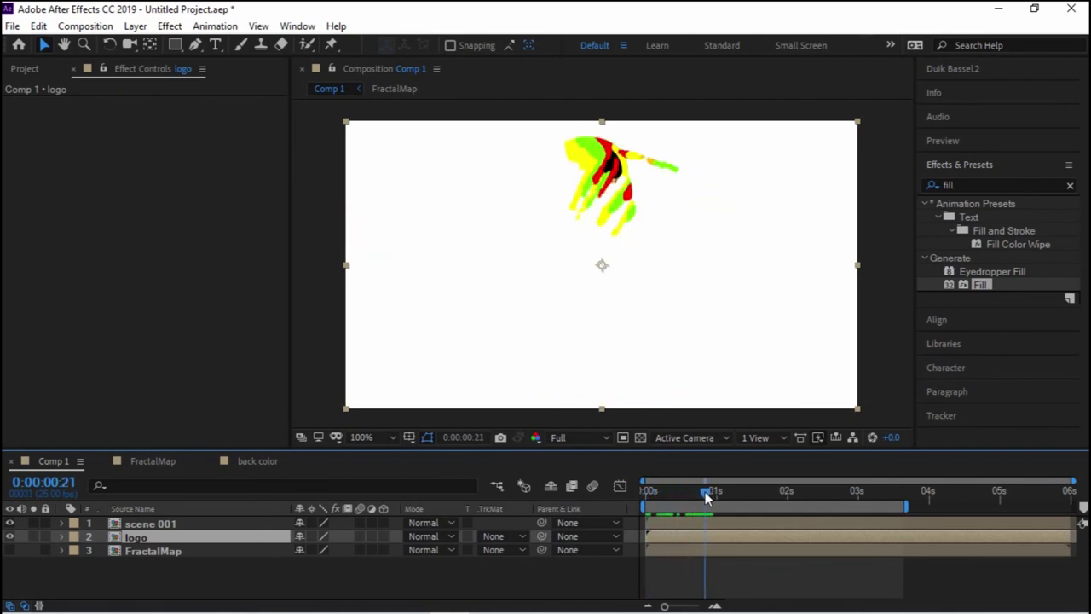
pyautogui.moveTo(721, 534); pyautogui.dragTo(757, 525)
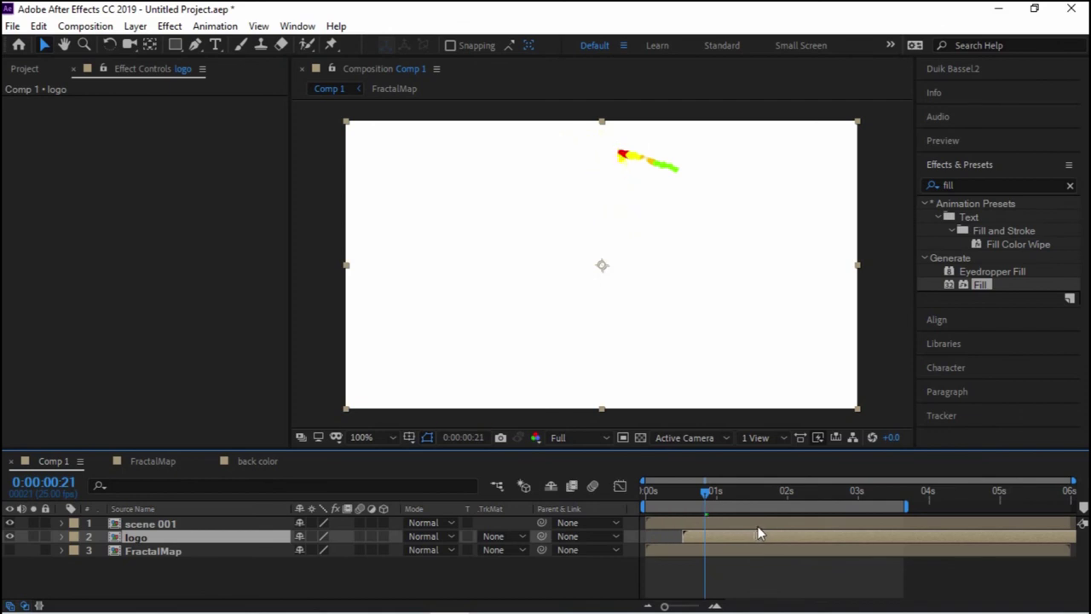
pyautogui.click(662, 494)
pyautogui.press('Home')
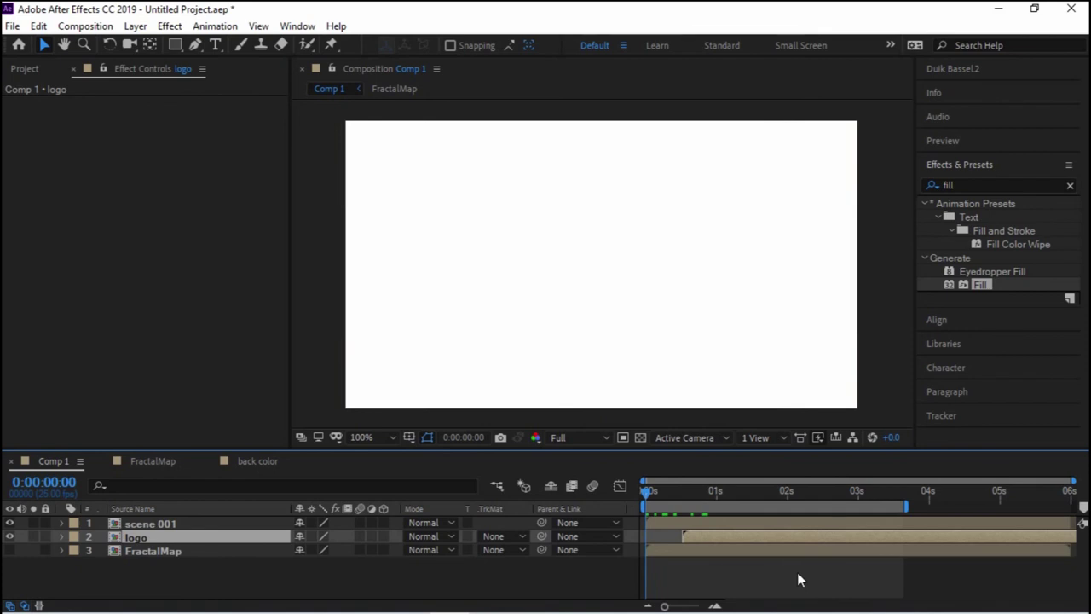
# Play the Comp 1 preview from the Preview panel to watch the stroke-driven logo reveal
pyautogui.click(943, 141)
pyautogui.click(995, 163)
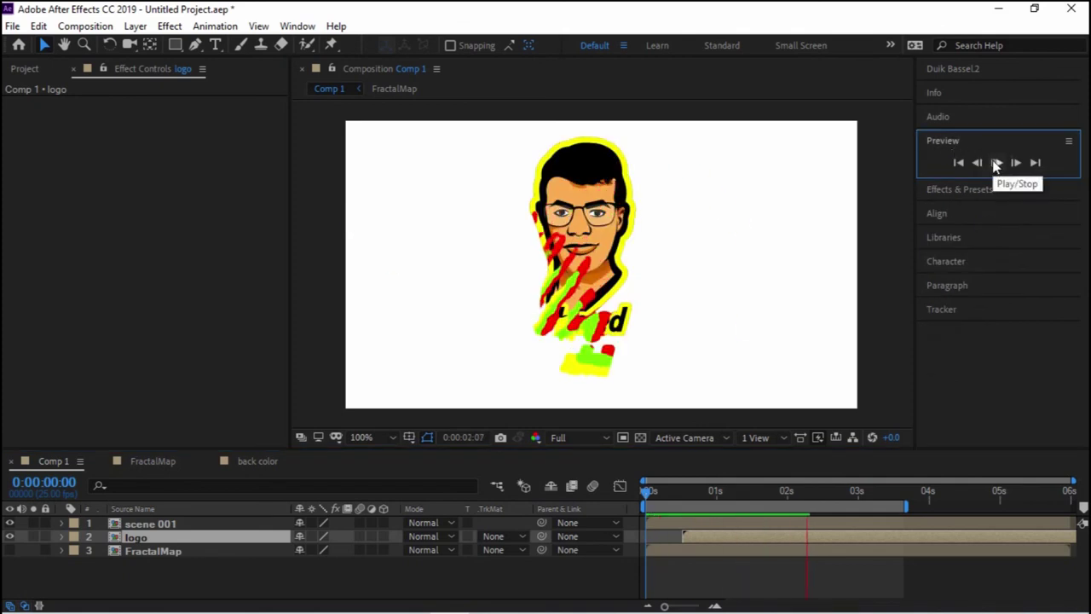